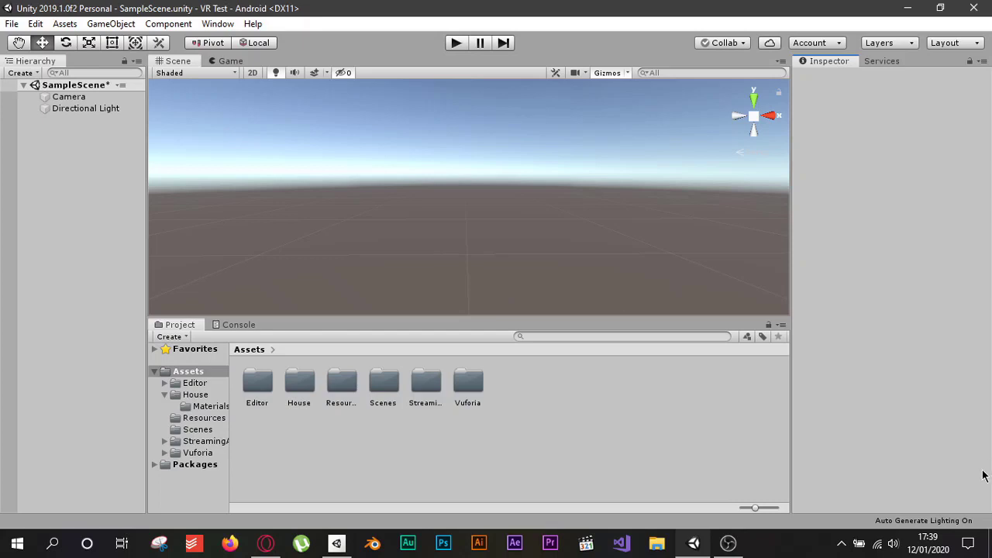
Step: Switch to Unity Hub and review the project list and the installed Unity versions
click(842, 543)
click(855, 486)
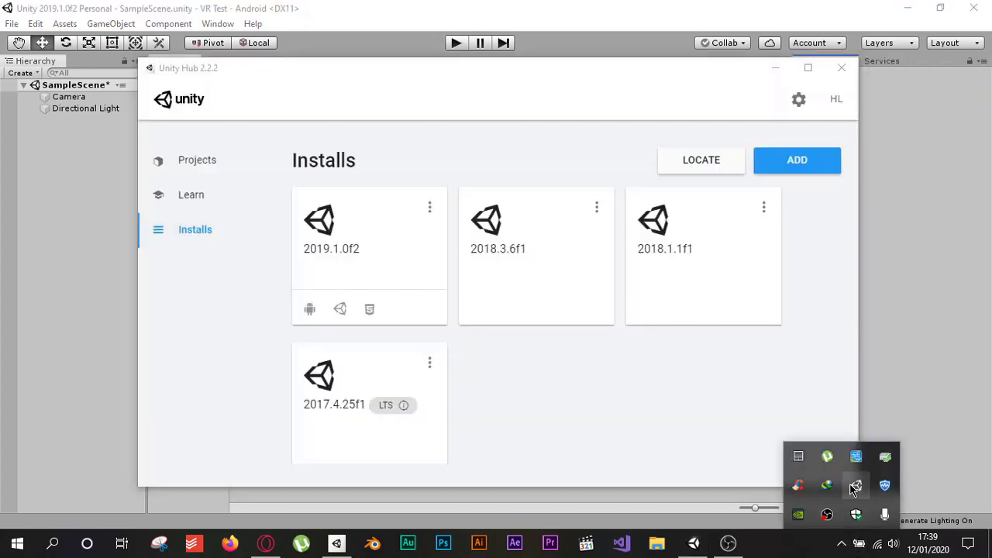
click(479, 92)
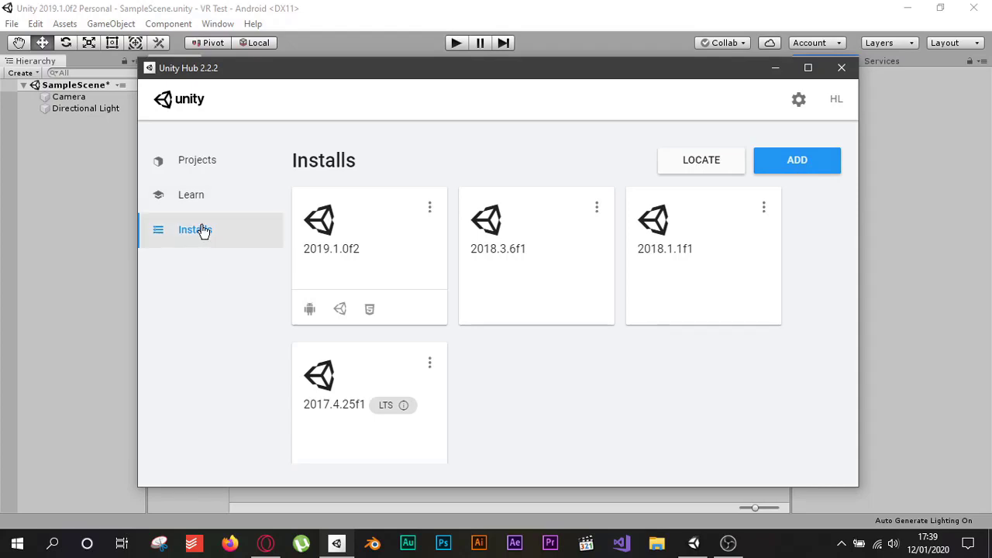
click(206, 165)
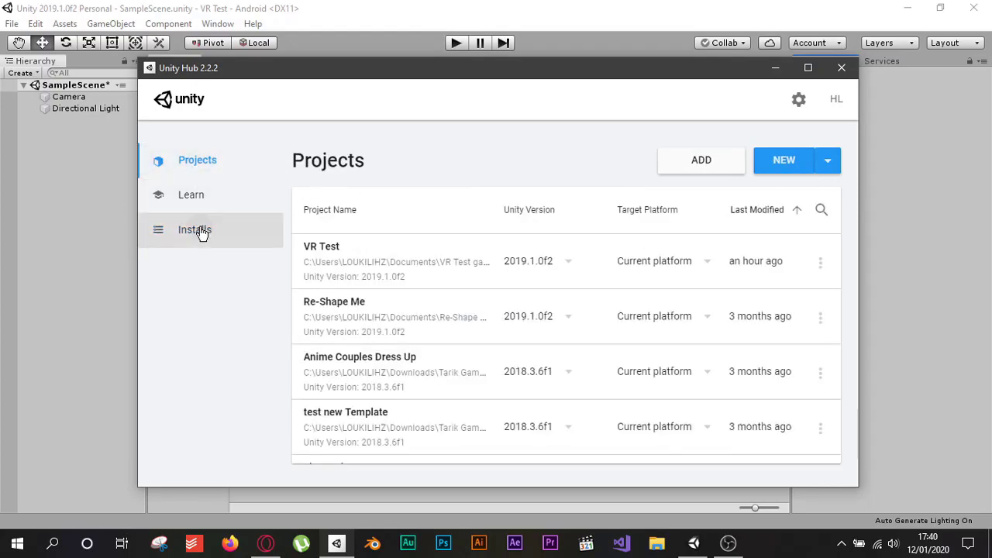
click(199, 239)
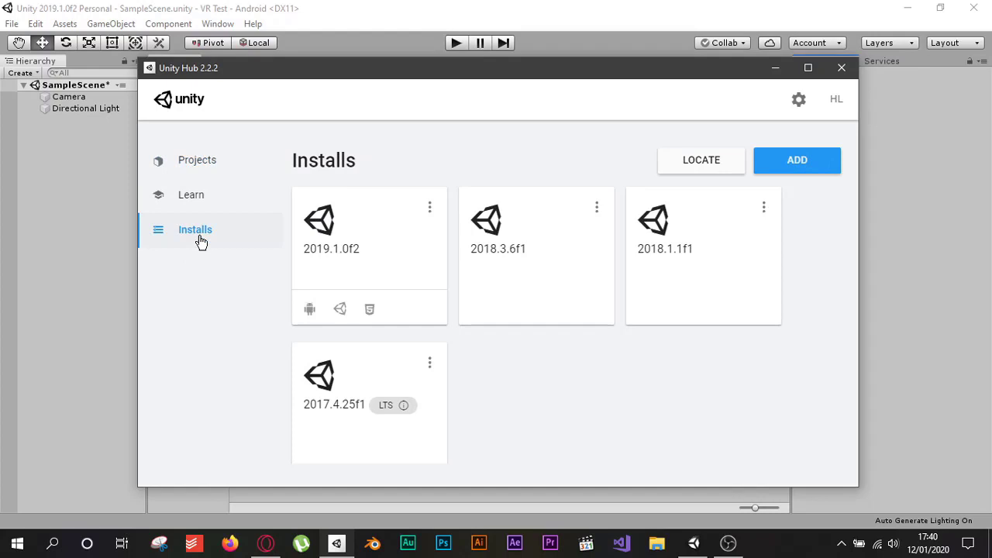
Step: Start adding Unity version 2019.3.0f3 and proceed to its module selection
click(771, 172)
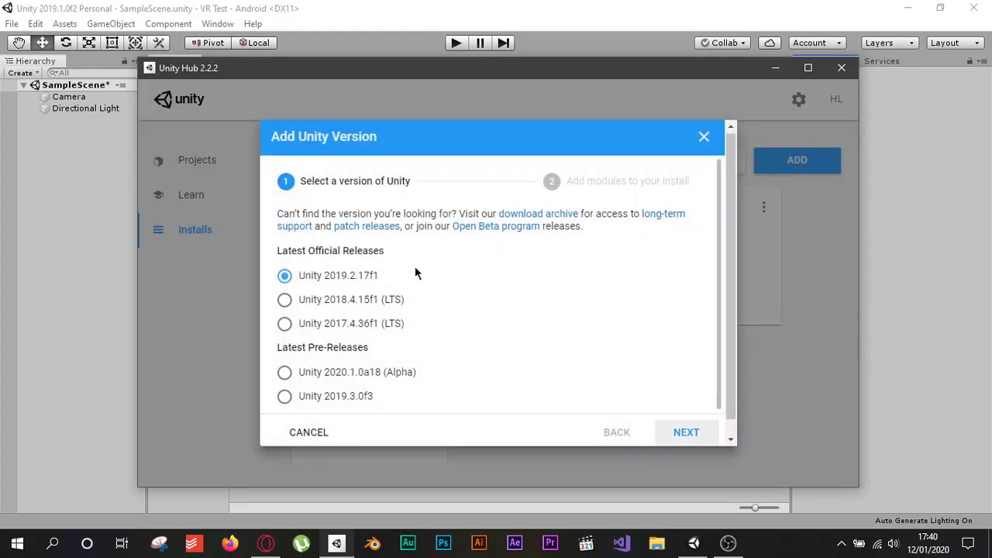
scroll(406, 292, down, 1)
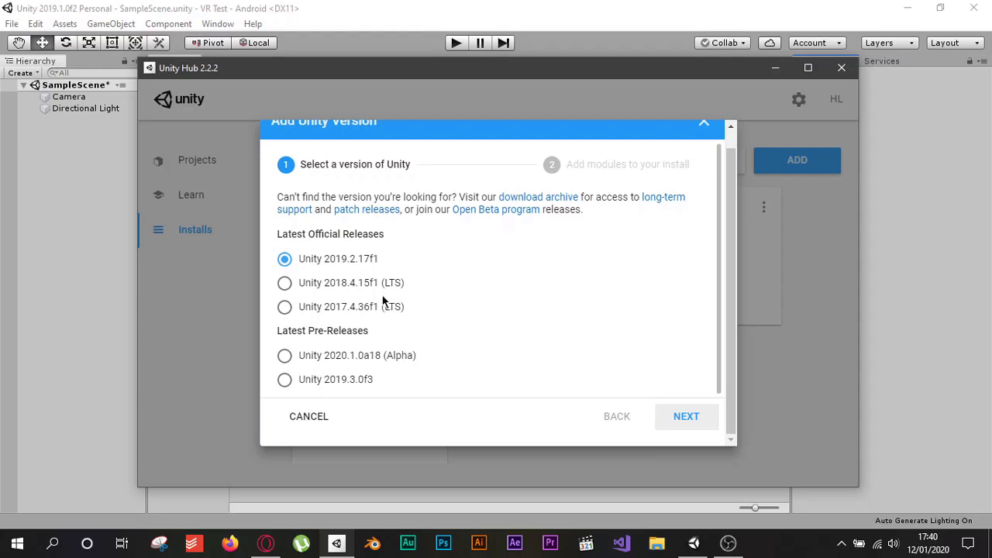
click(349, 382)
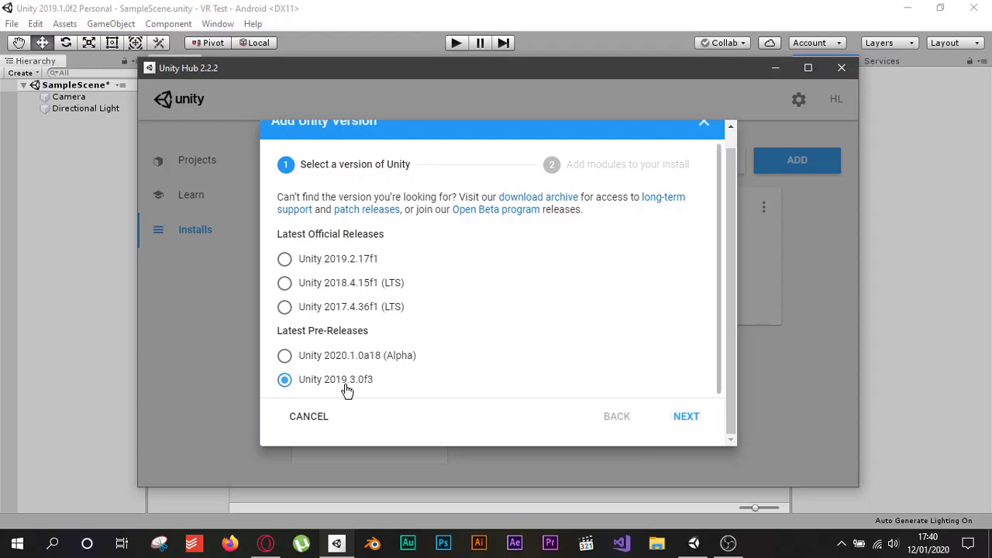
click(686, 418)
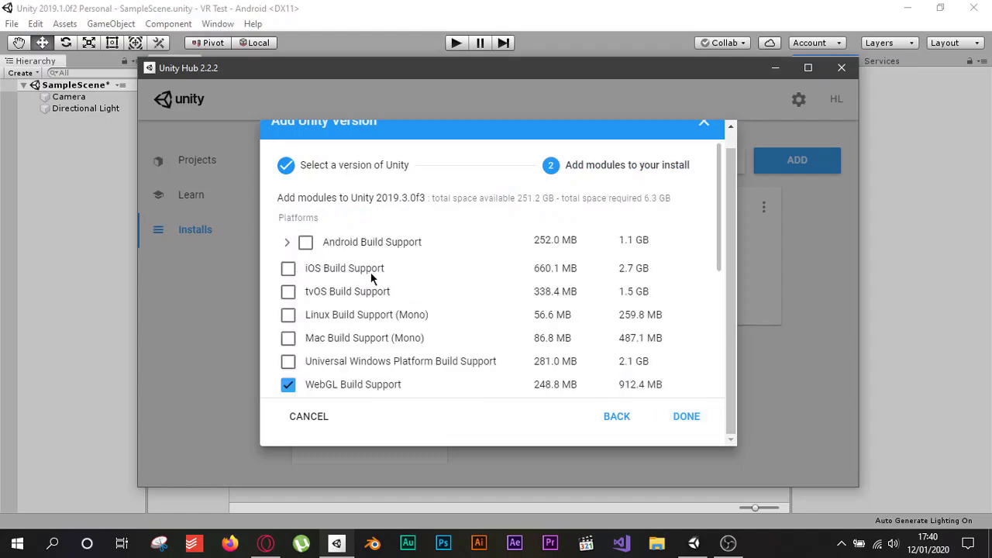
Step: Examine the platform and documentation modules offered for the Unity 2019.3.0f3 install
scroll(370, 273, down, 4)
scroll(365, 271, up, 2)
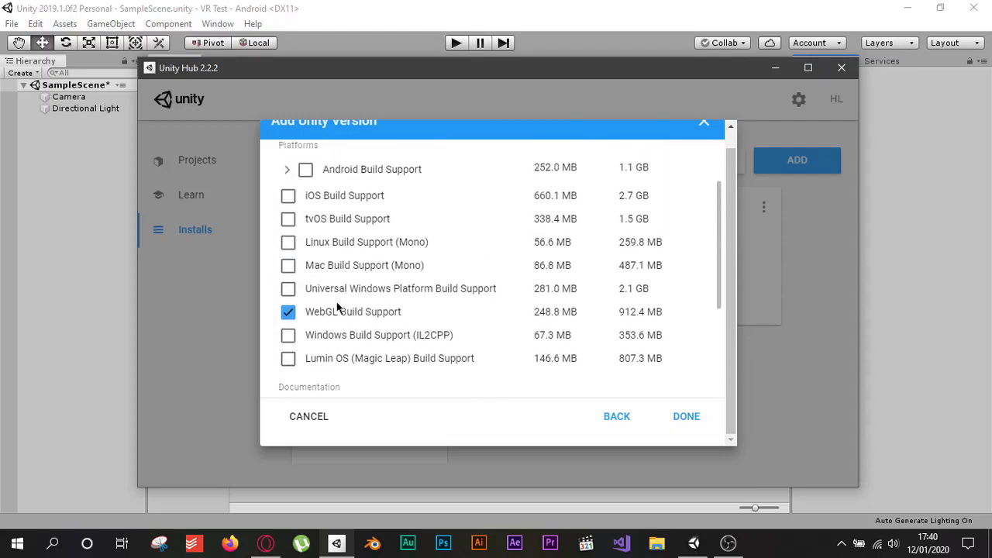
scroll(337, 307, up, 2)
scroll(337, 307, down, 2)
scroll(337, 307, down, 2)
scroll(338, 232, up, 4)
scroll(372, 265, down, 2)
scroll(371, 318, up, 1)
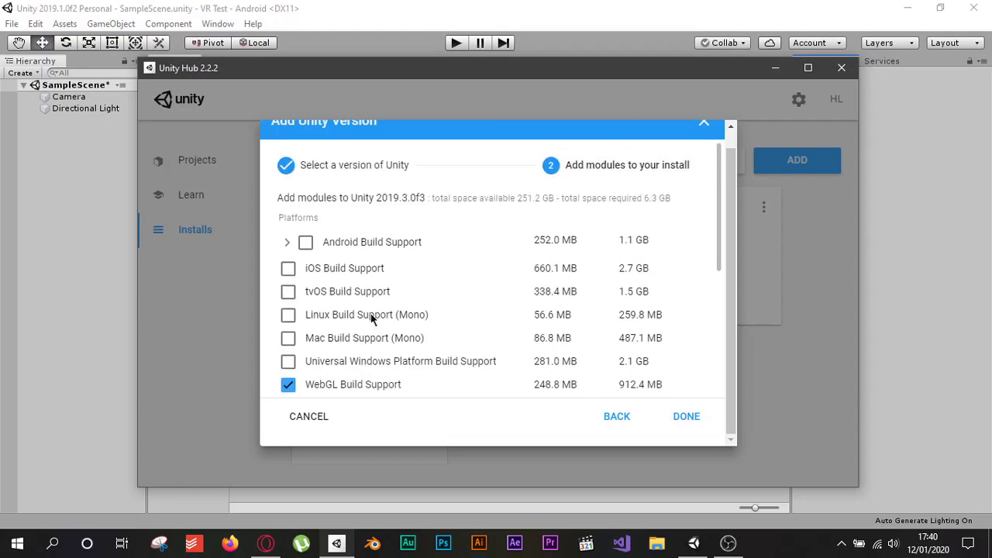
scroll(370, 313, down, 1)
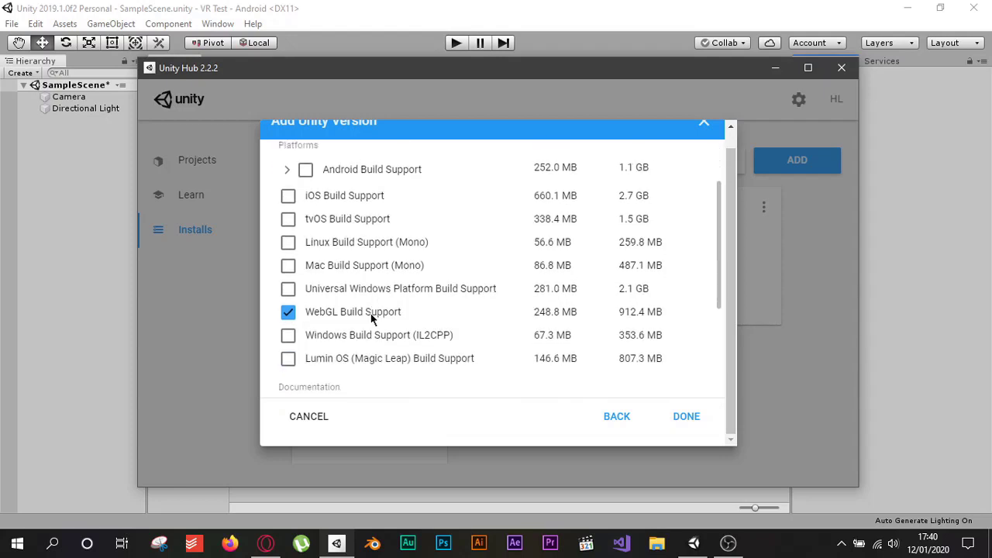
scroll(370, 313, up, 1)
scroll(371, 313, down, 1)
scroll(371, 313, up, 1)
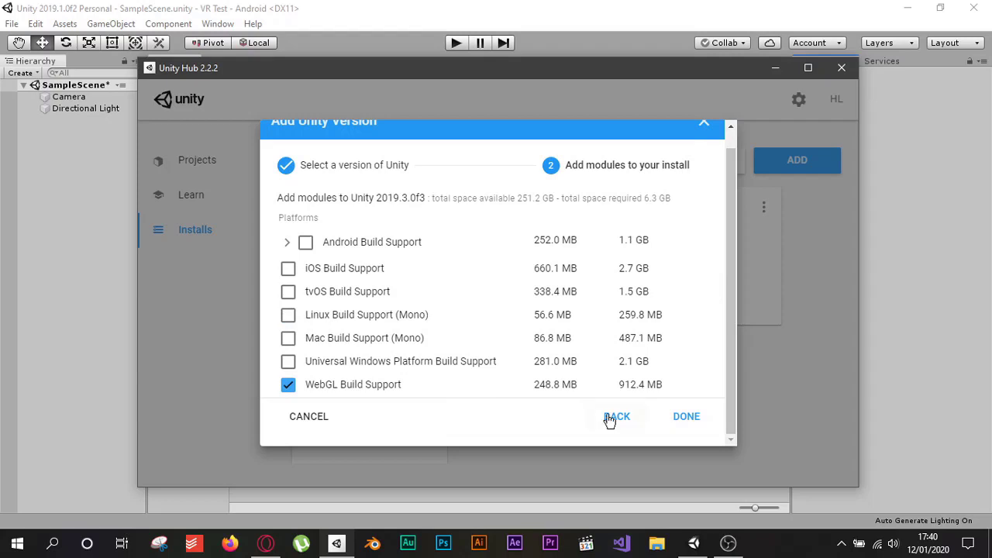
scroll(409, 323, up, 1)
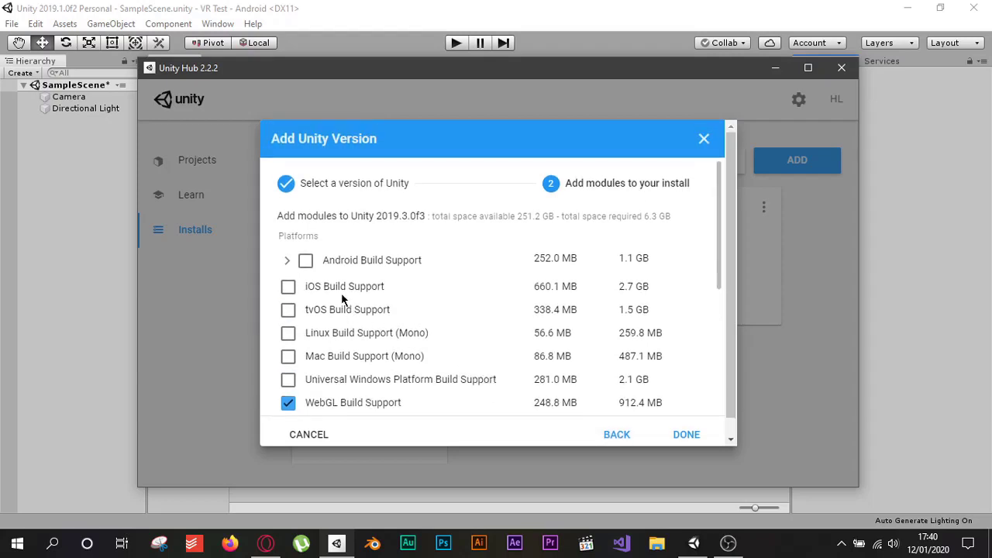
Step: Include Android Build Support in the install modules, then return to version selection and cancel adding the version
click(307, 261)
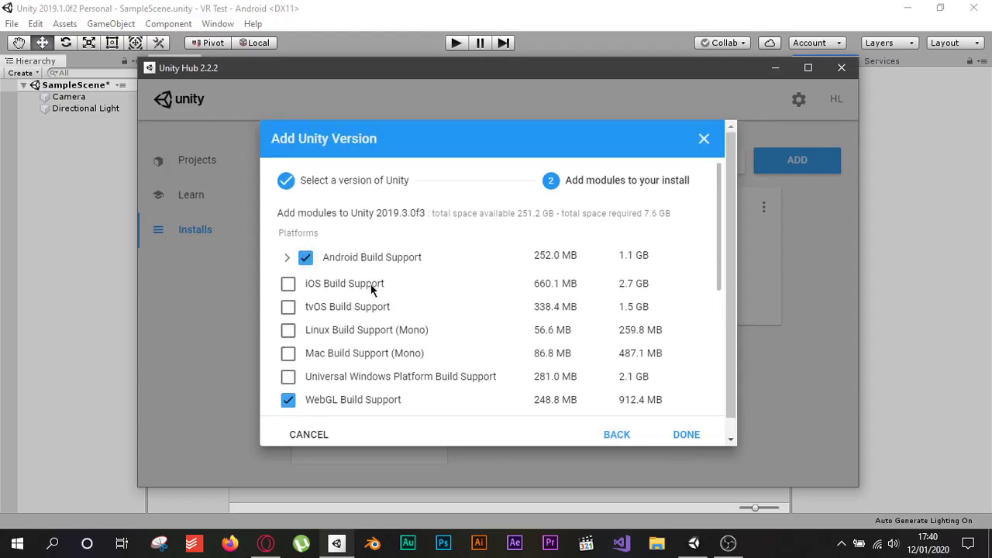
scroll(372, 289, down, 2)
scroll(342, 271, up, 1)
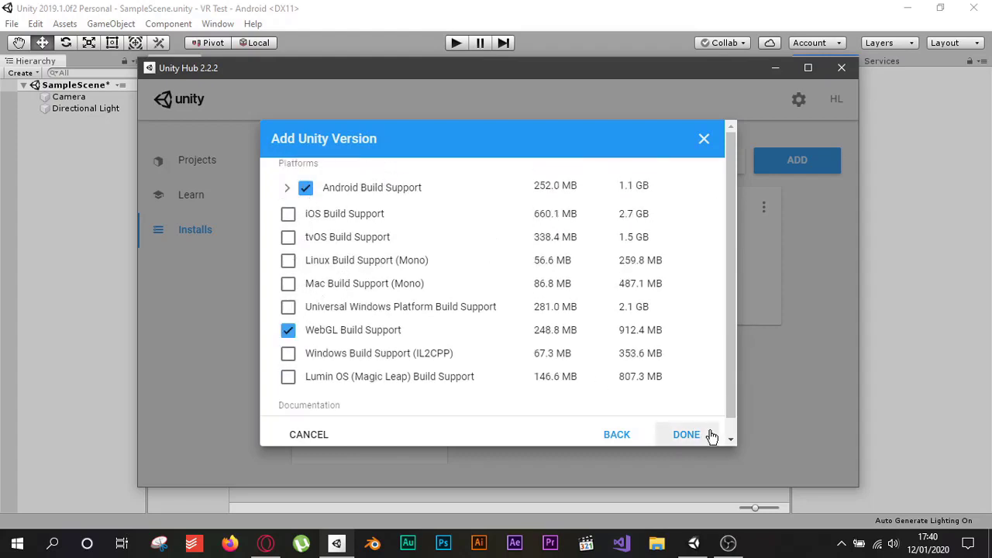
click(625, 440)
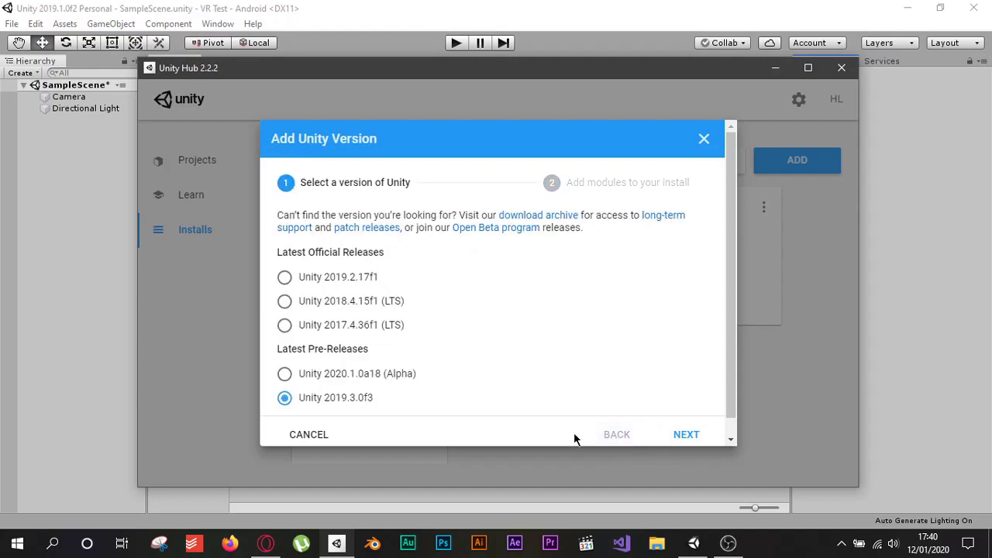
click(314, 436)
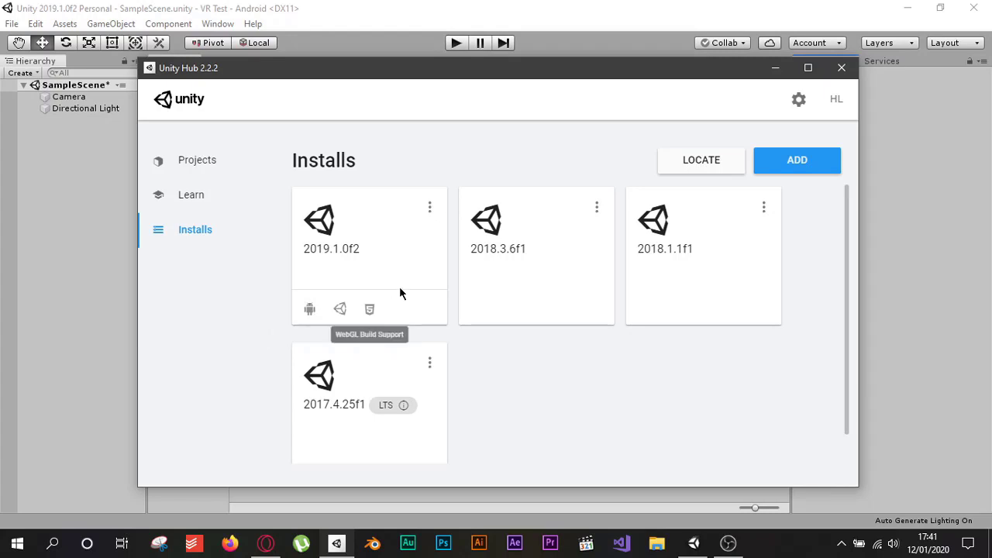
Step: Start a new project setup with the 3D template, then cancel it and return to the Unity editor
click(205, 163)
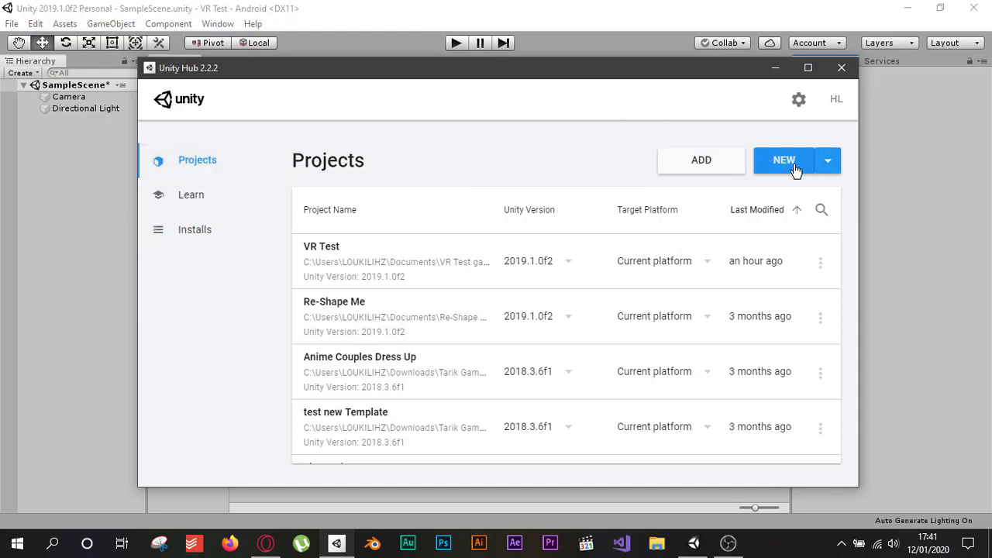
click(784, 160)
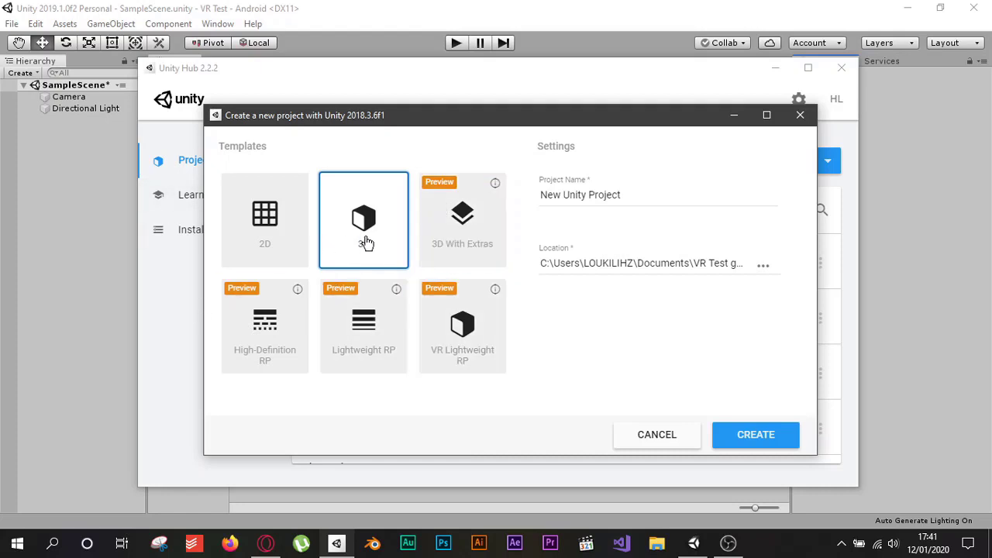
click(659, 191)
triple_click(659, 191)
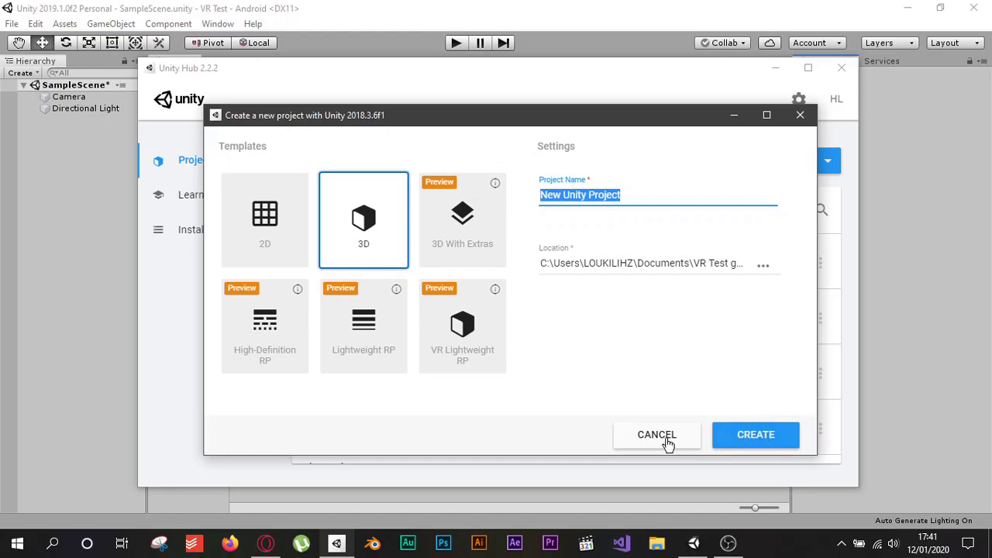
click(668, 444)
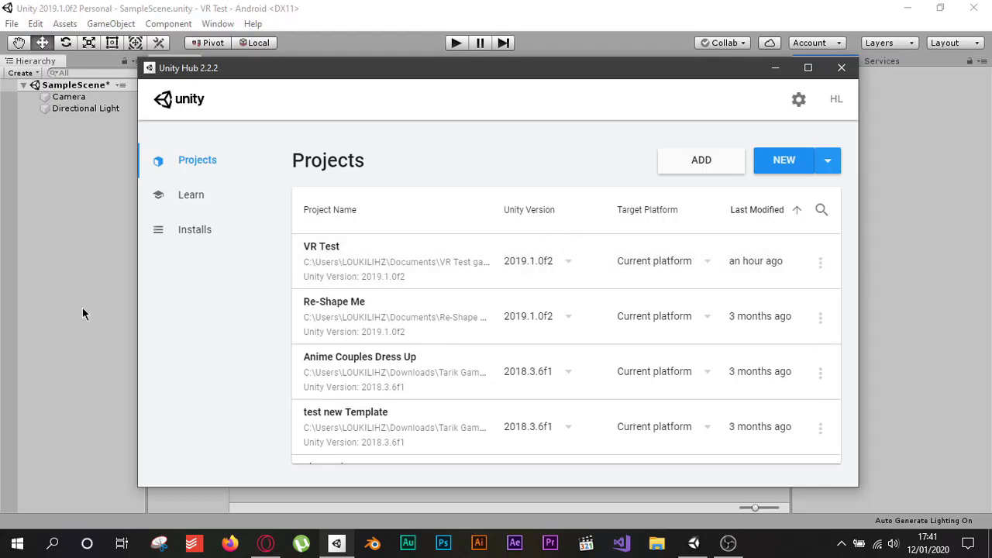
click(114, 294)
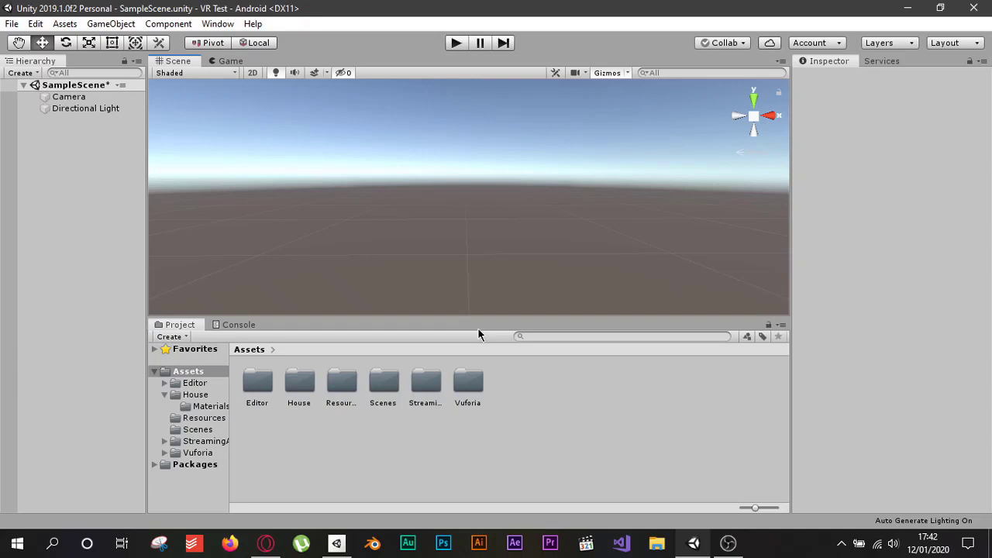
Step: Open the Build Settings, compare the PC, Mac & Linux Standalone and Android platform options, and close the dialog
click(33, 24)
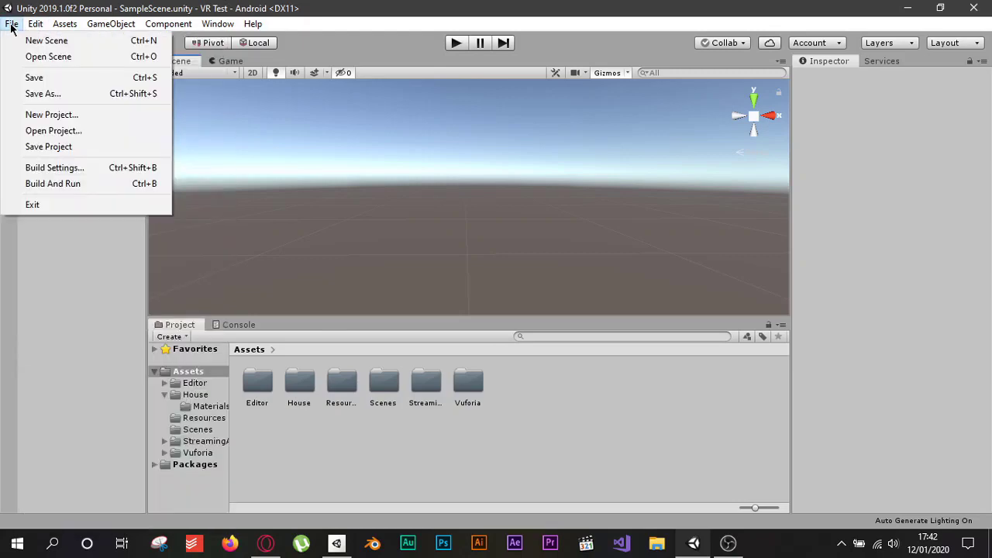
mouse_move(12, 24)
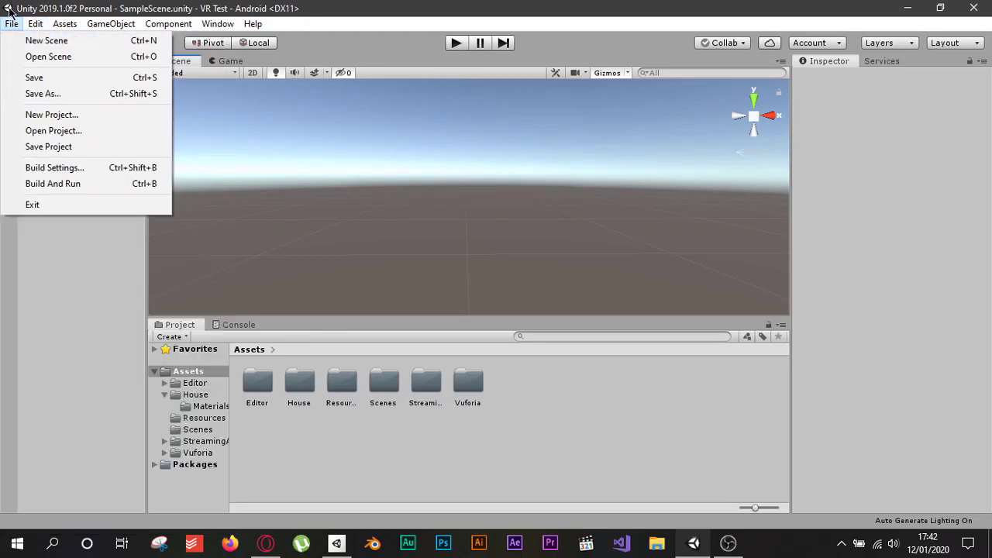
click(76, 173)
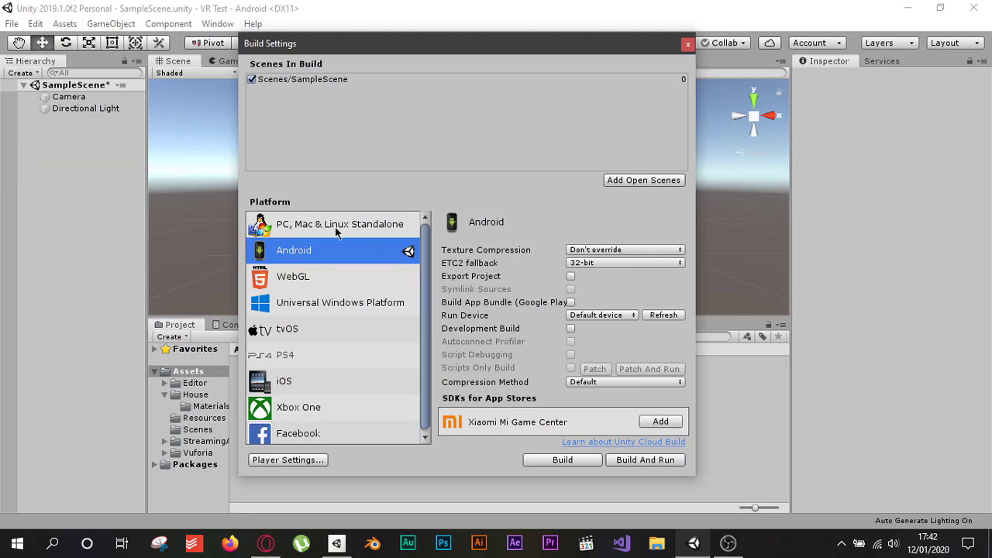
click(336, 228)
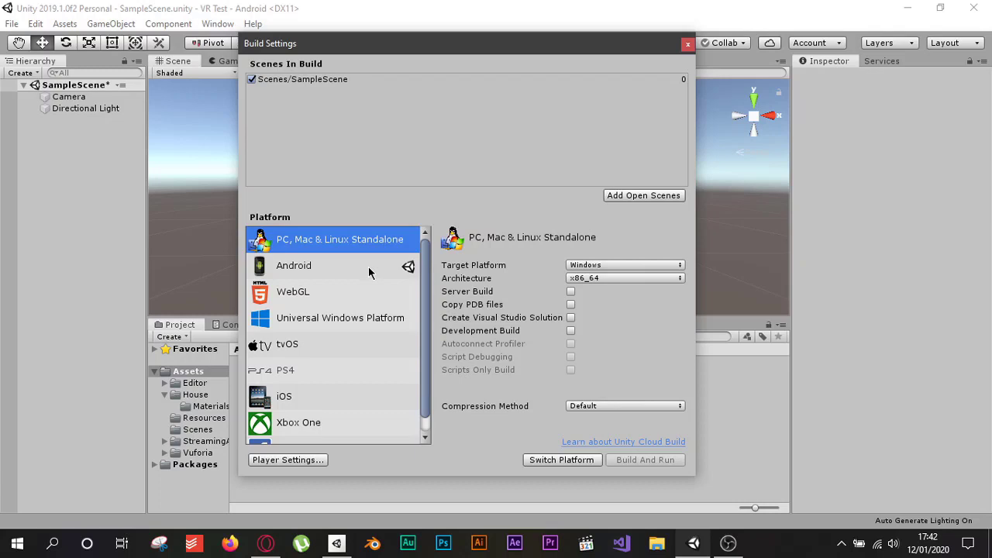
click(408, 272)
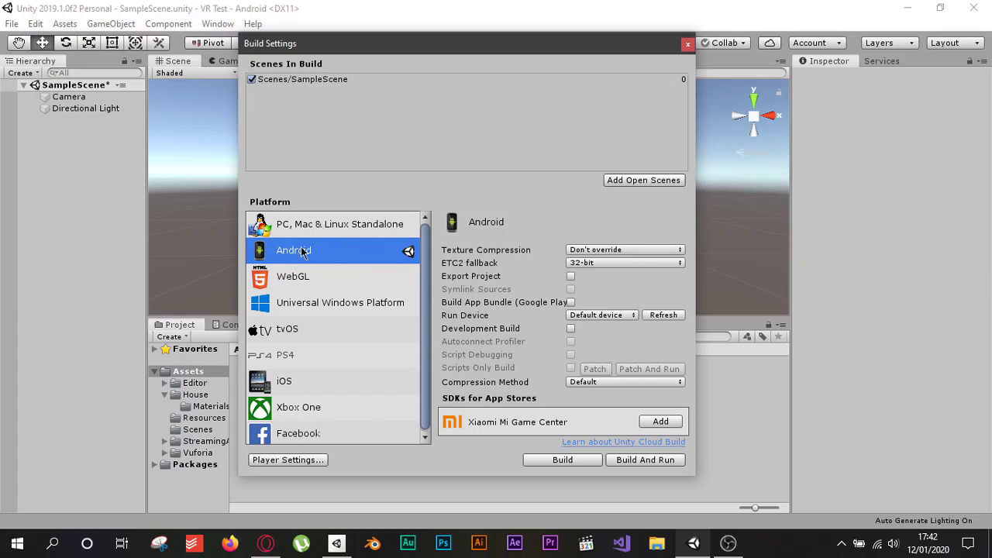
click(366, 225)
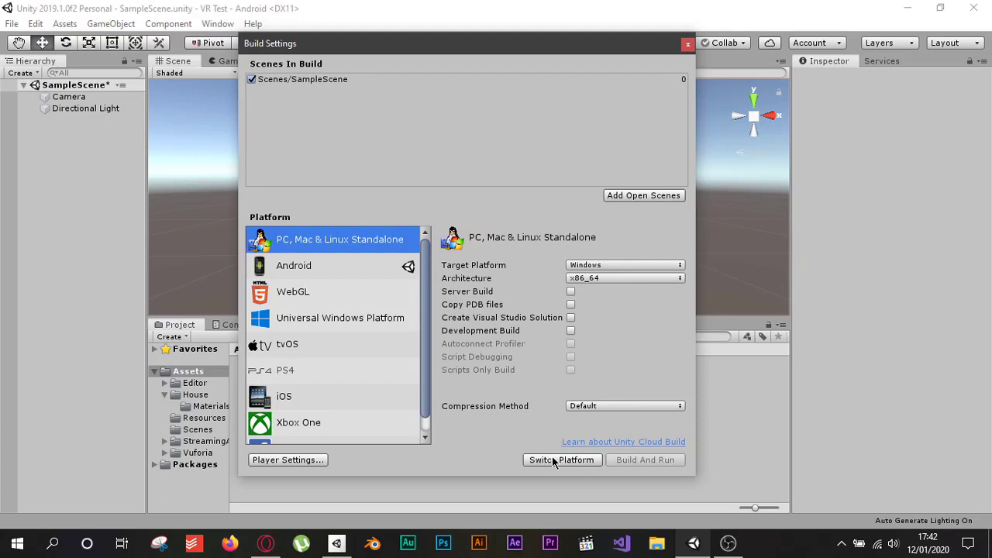
click(336, 263)
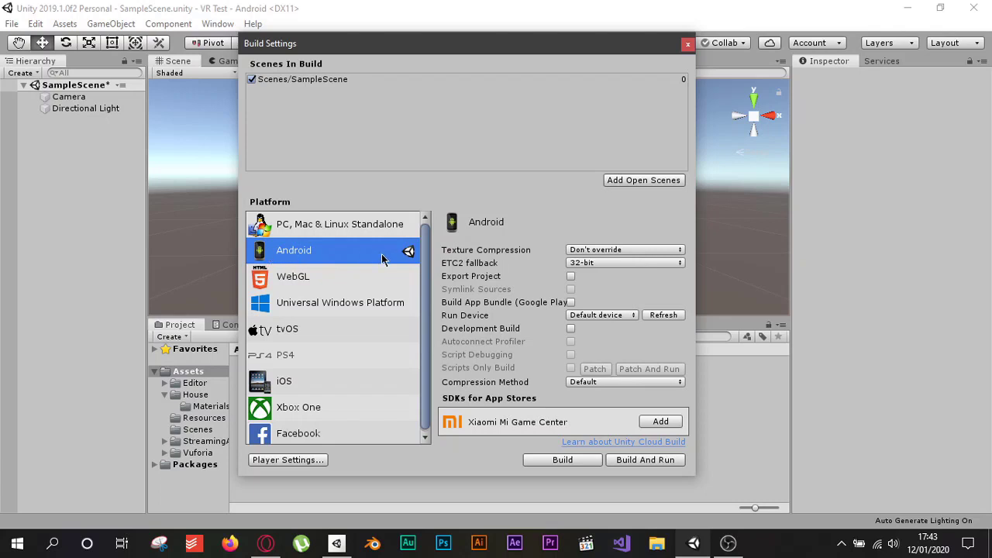
click(687, 45)
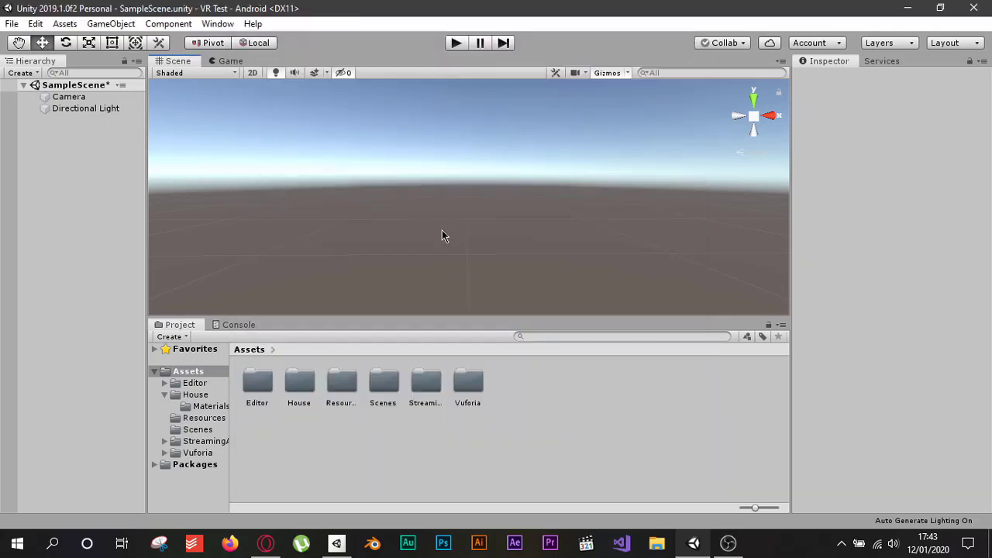
Step: Check the Hierarchy's object creation options for the Vuforia Engine category without creating anything
right_click(69, 175)
click(47, 165)
right_click(71, 163)
mouse_move(101, 427)
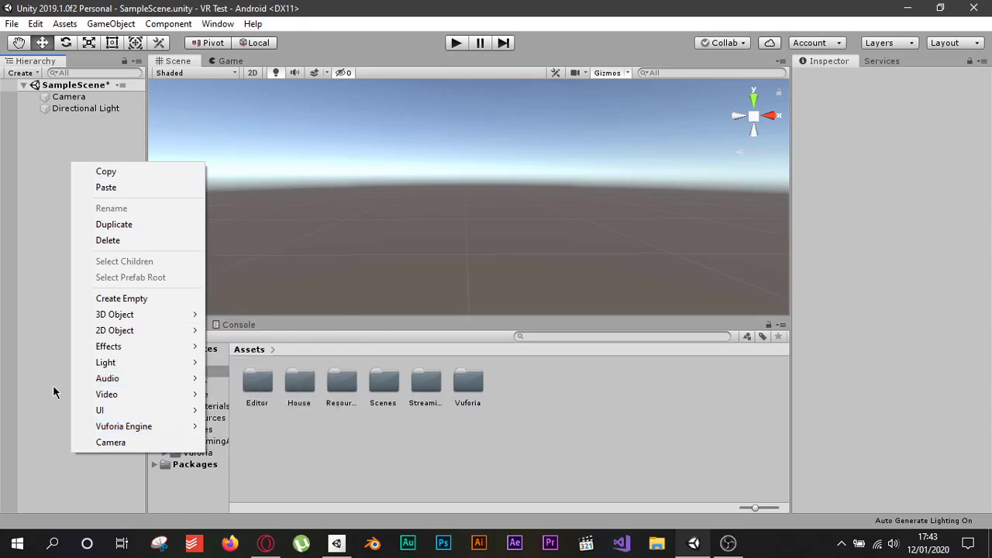
click(55, 392)
Step: Switch to the browser, examine the Unity package on Vuforia's SDK downloads page, and return to the Unity editor
click(267, 536)
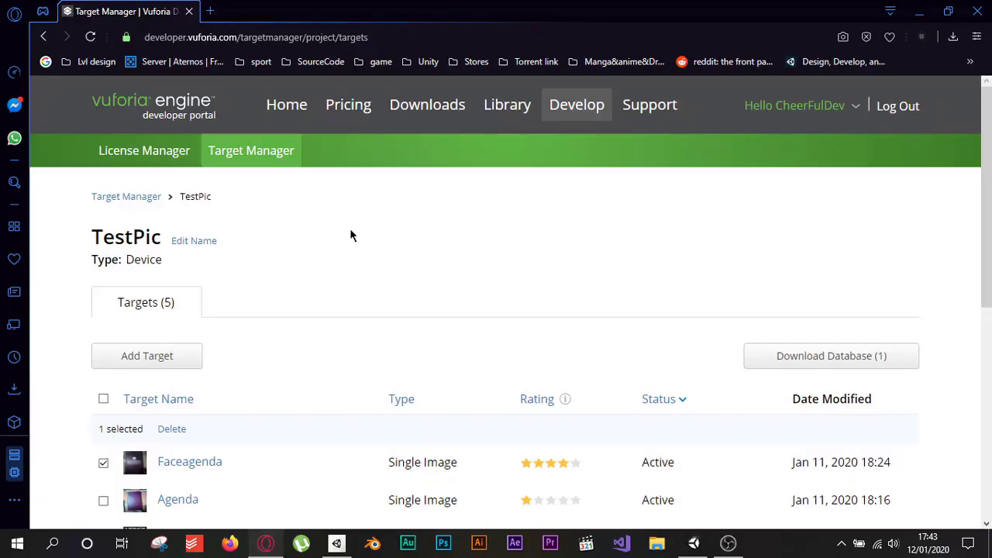
click(425, 113)
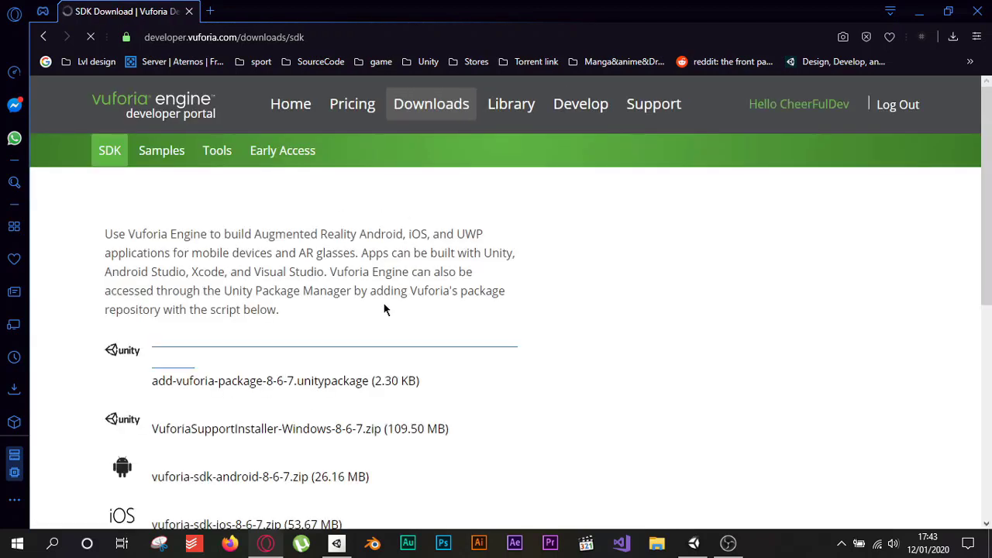
scroll(383, 307, down, 2)
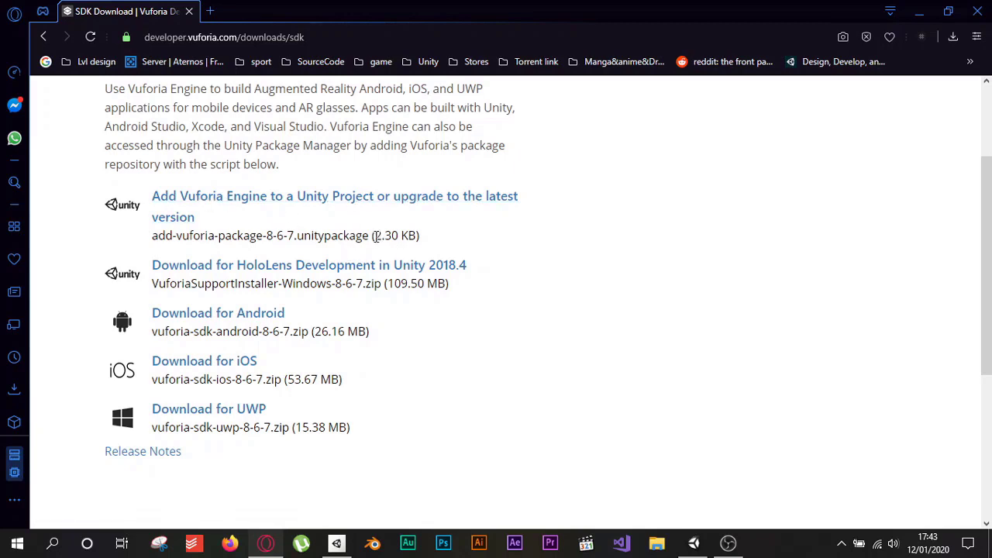
drag(375, 236, 422, 240)
click(424, 240)
click(693, 543)
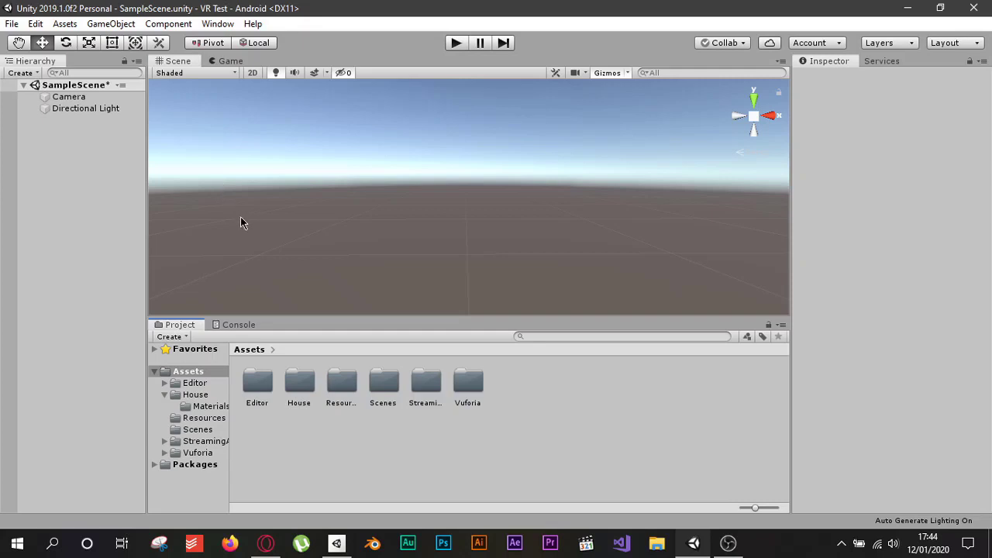
Step: Add a Vuforia AR Camera to the scene, select it and inspect its components down to Vuforia Behaviour
click(77, 204)
right_click(76, 205)
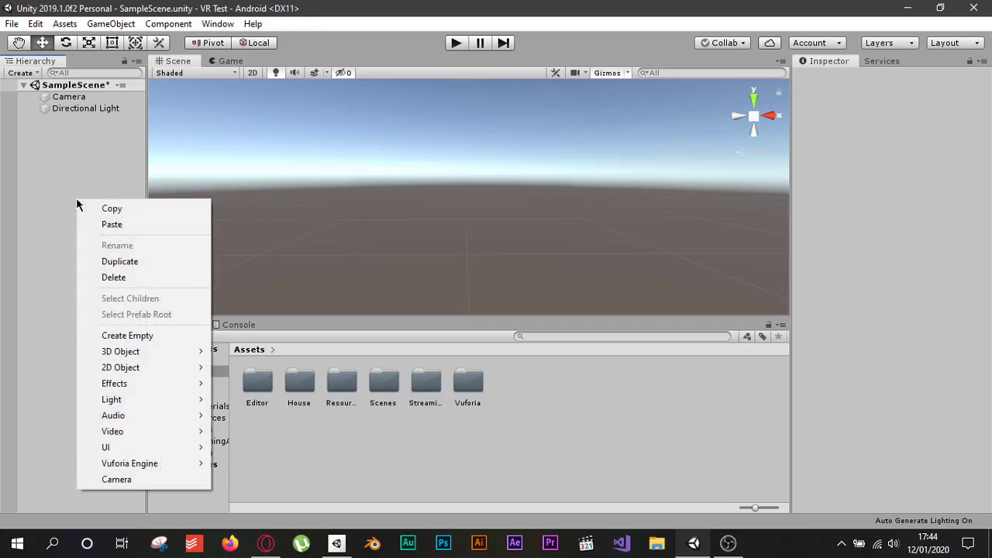
mouse_move(194, 465)
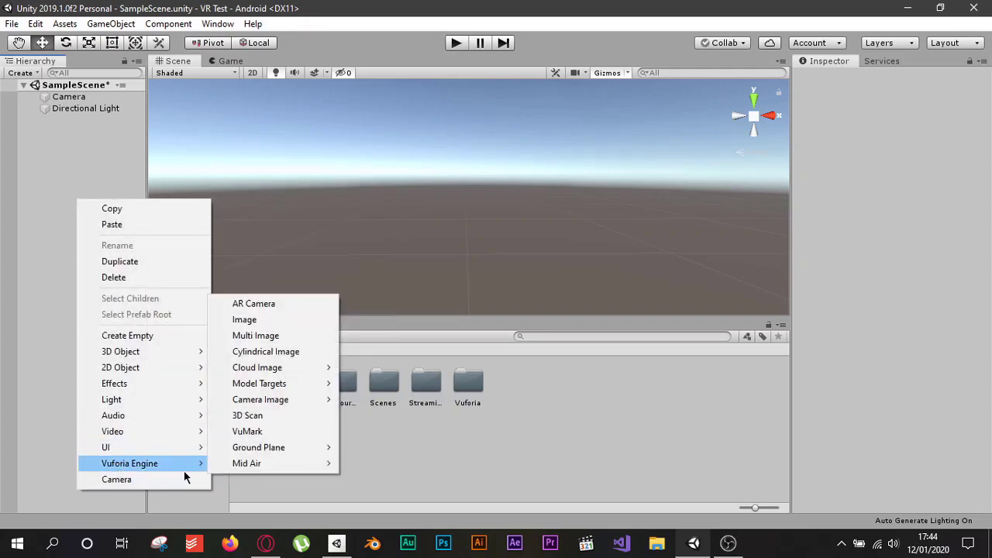
click(257, 306)
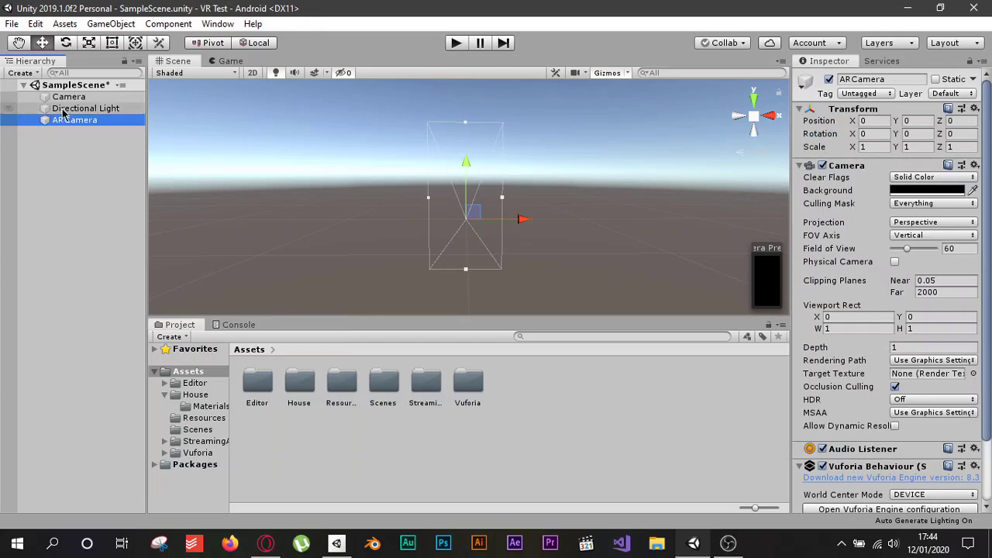
click(66, 147)
click(75, 120)
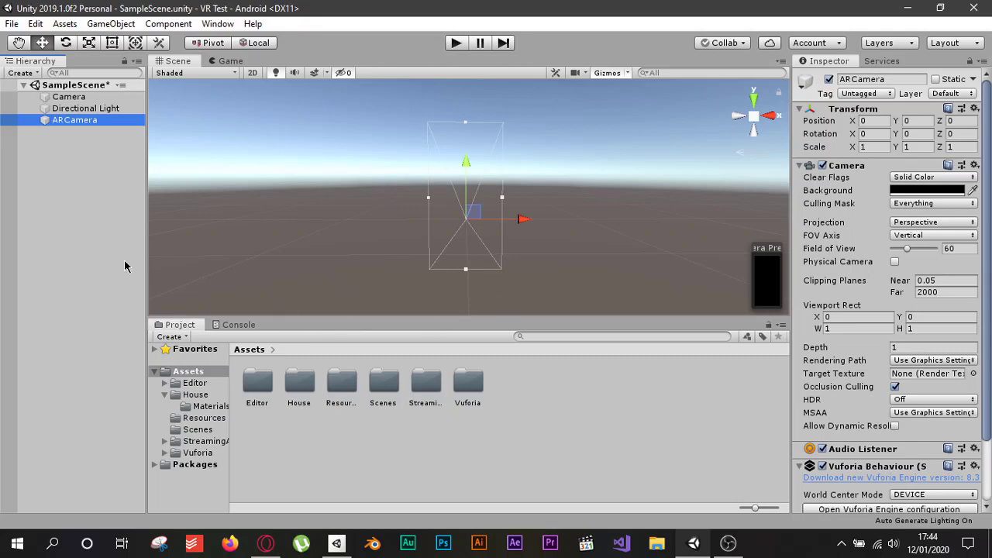
click(71, 151)
click(81, 121)
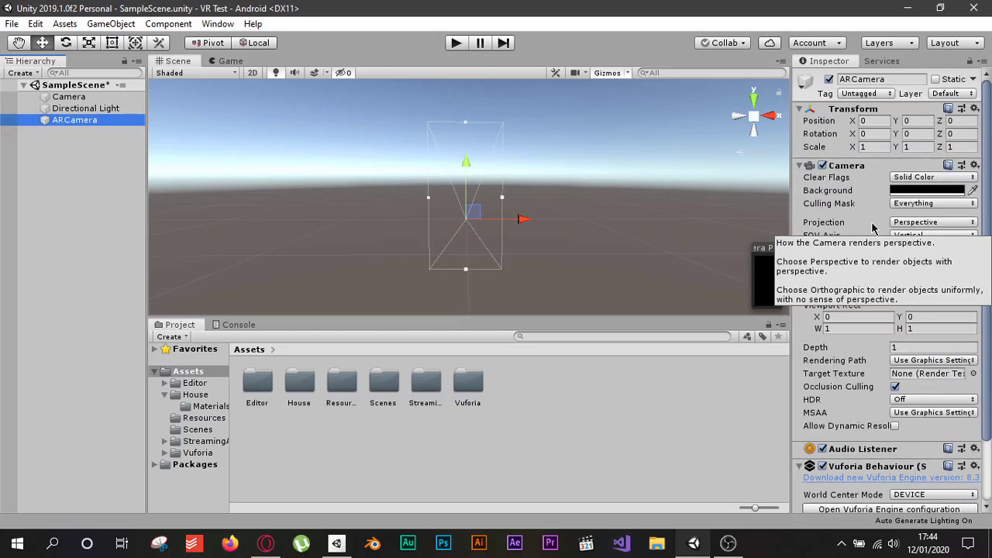
scroll(873, 227, down, 3)
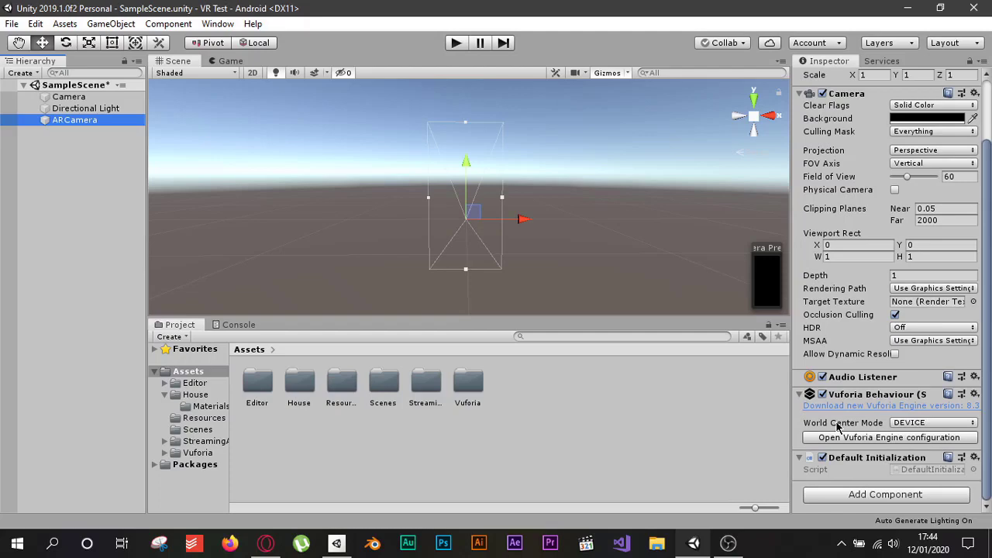
Step: Examine the project's Android Player settings, including XR Settings and the Graphics APIs list under Other Settings, and close them
click(36, 24)
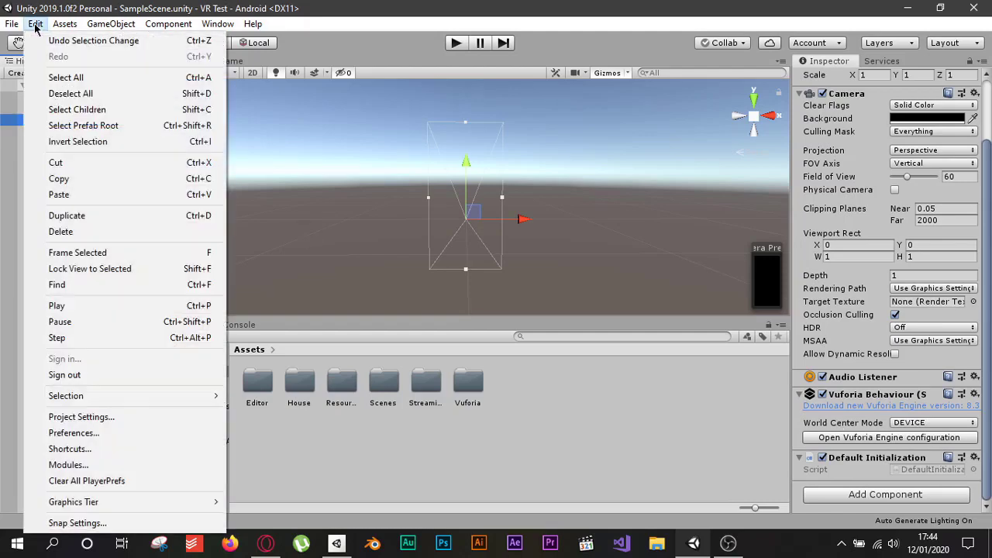
click(124, 423)
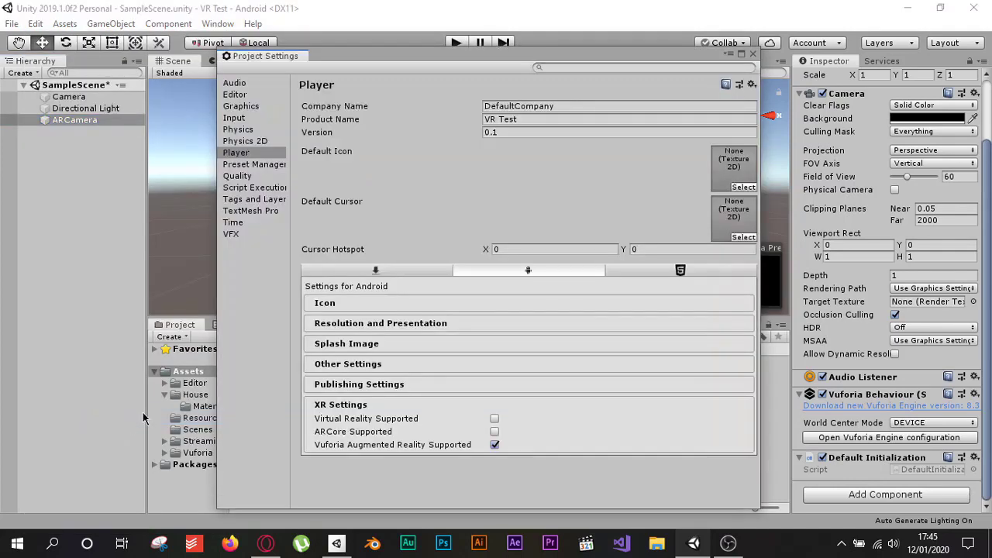
click(243, 152)
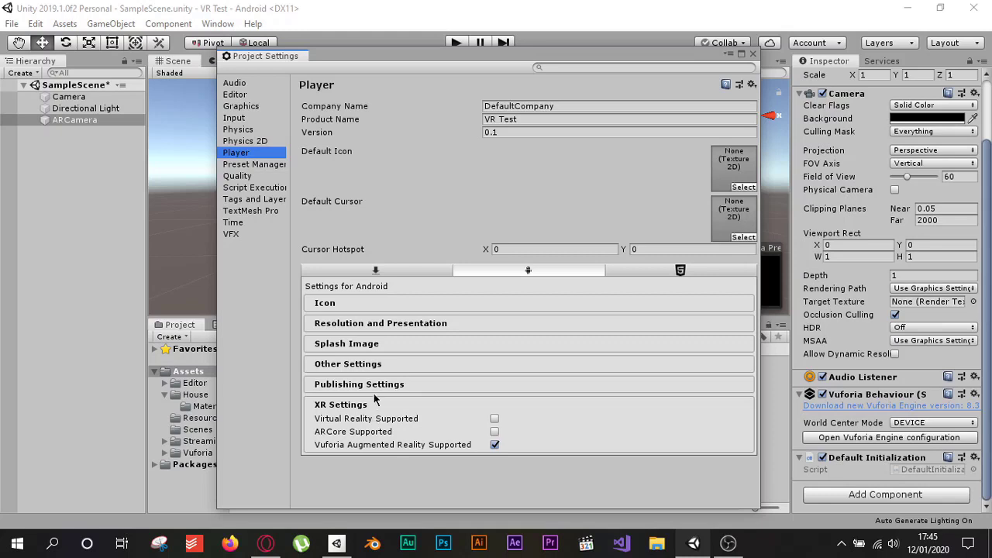
click(380, 364)
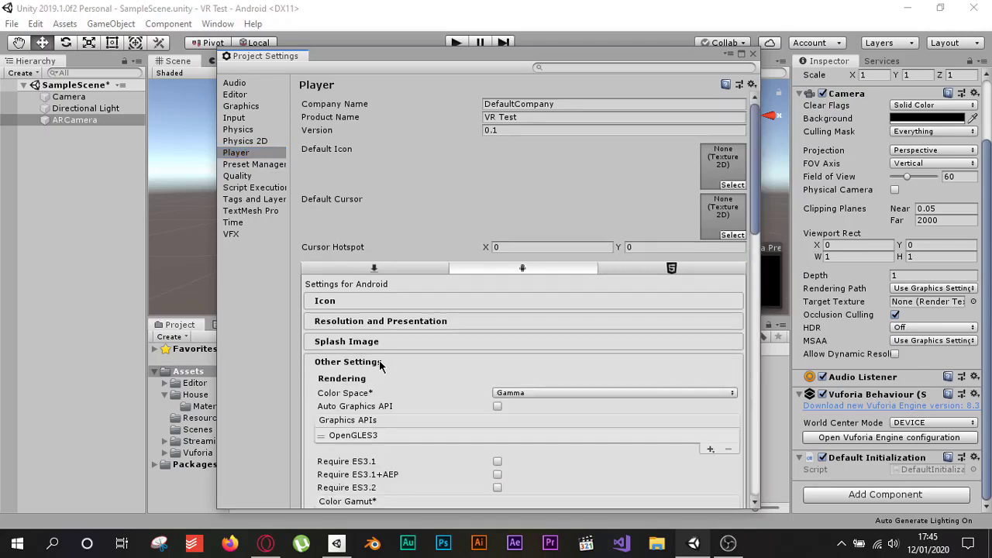
scroll(464, 369, down, 3)
scroll(465, 372, down, 4)
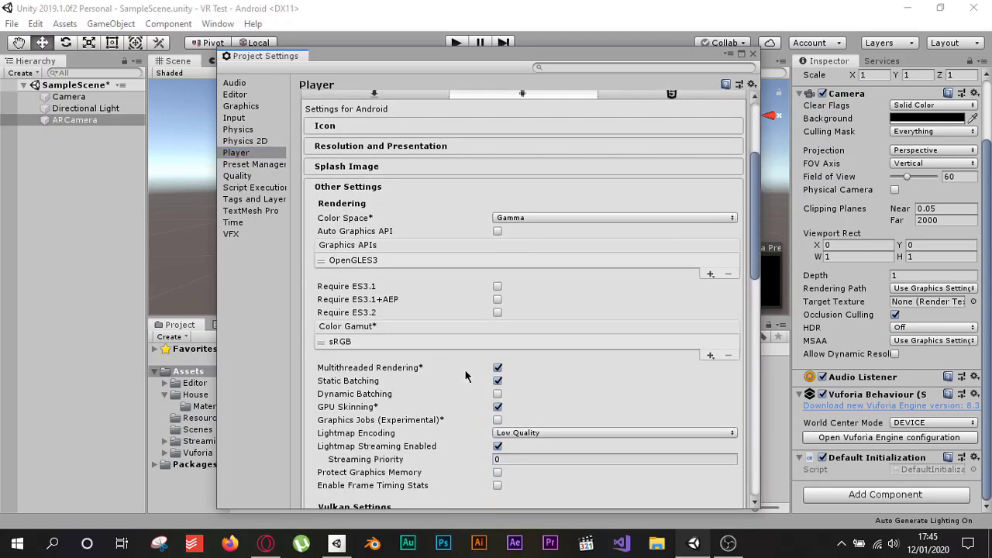
scroll(464, 369, up, 1)
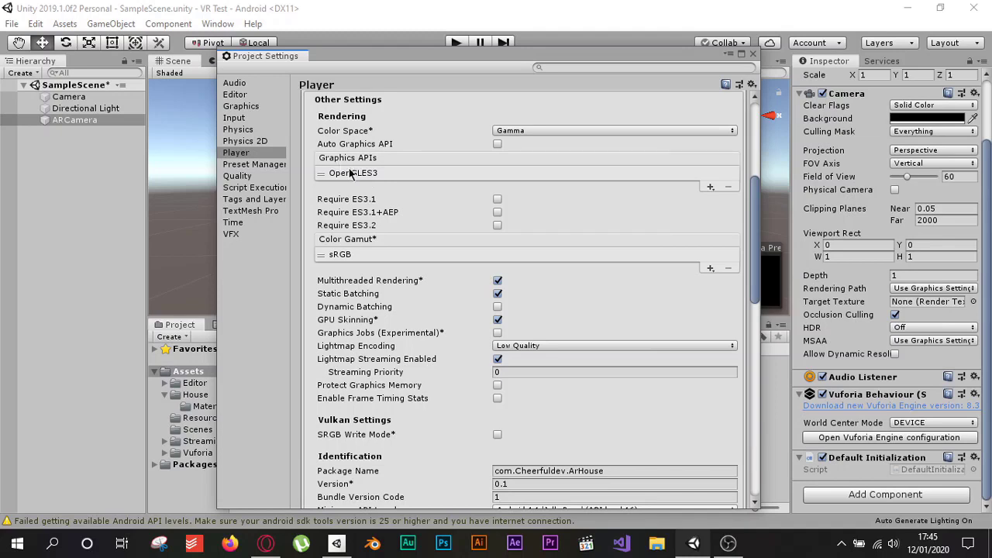
click(351, 173)
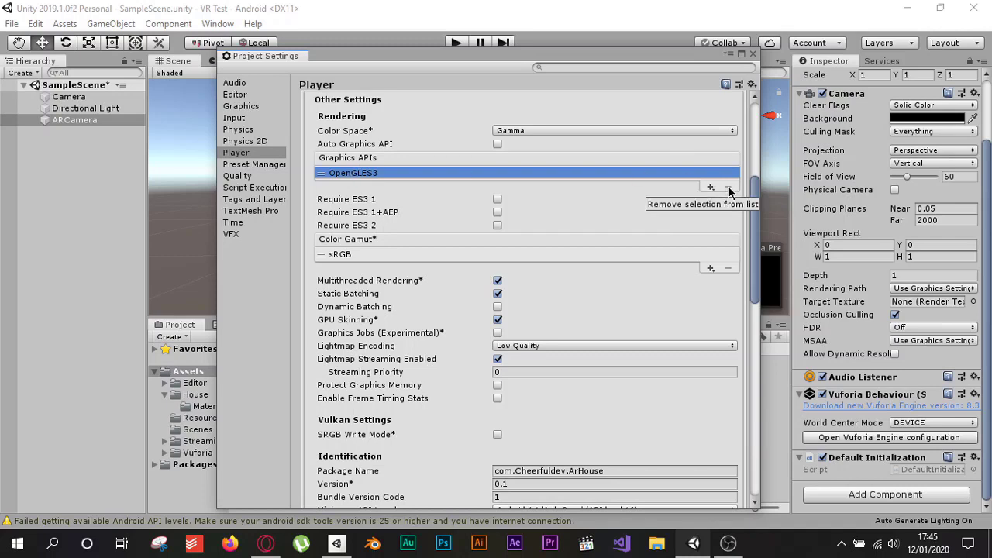
click(752, 54)
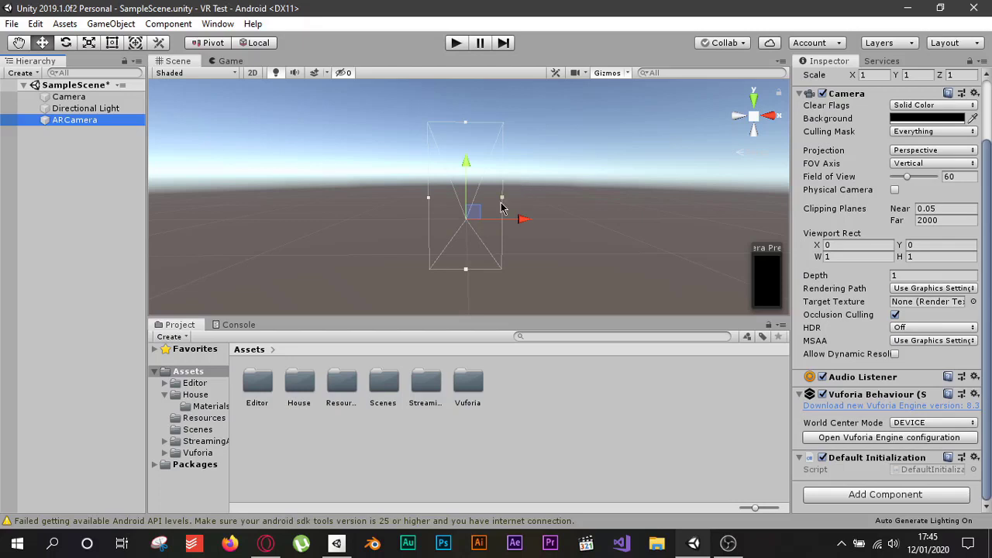
Step: Add a Vuforia Image target to the scene at the root of the hierarchy
scroll(496, 200, up, 3)
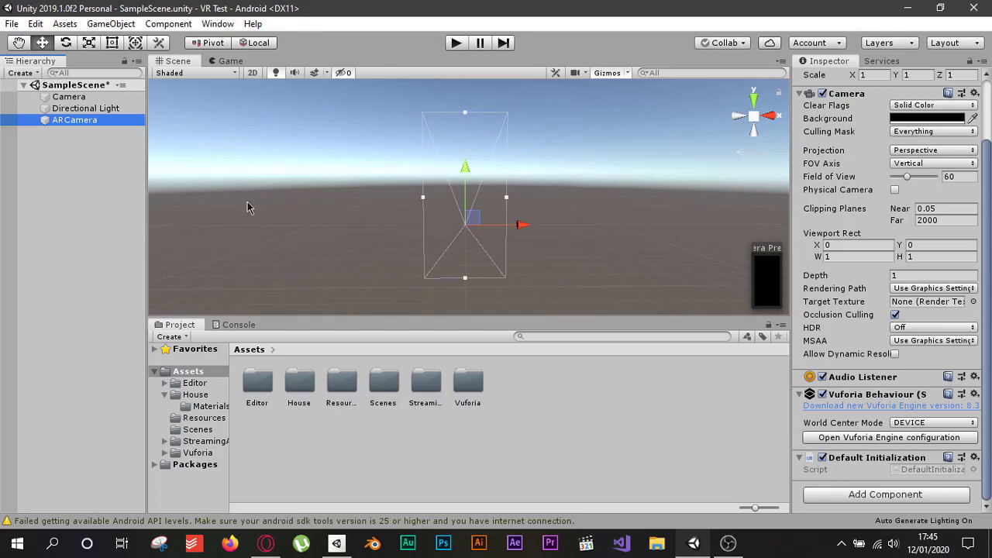
click(60, 180)
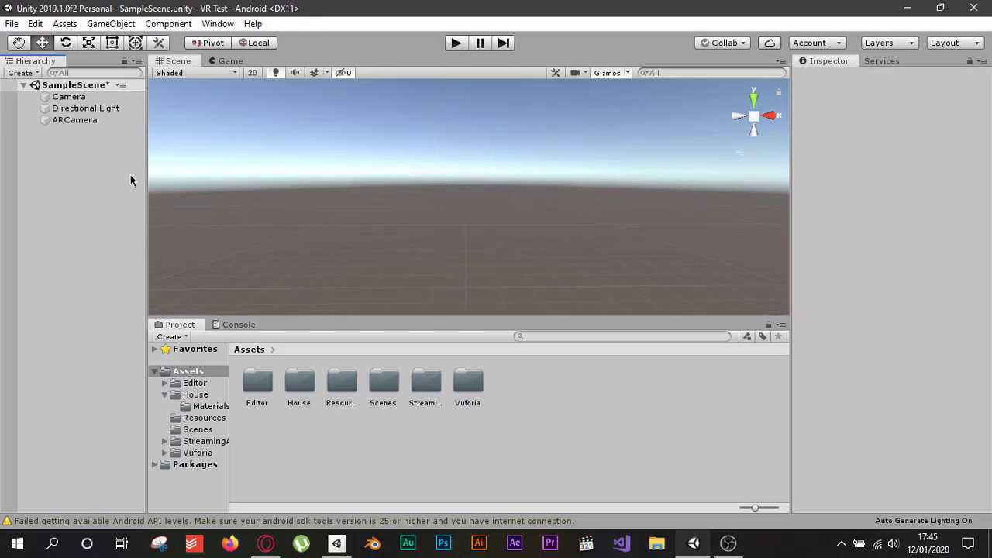
right_click(75, 162)
mouse_move(177, 427)
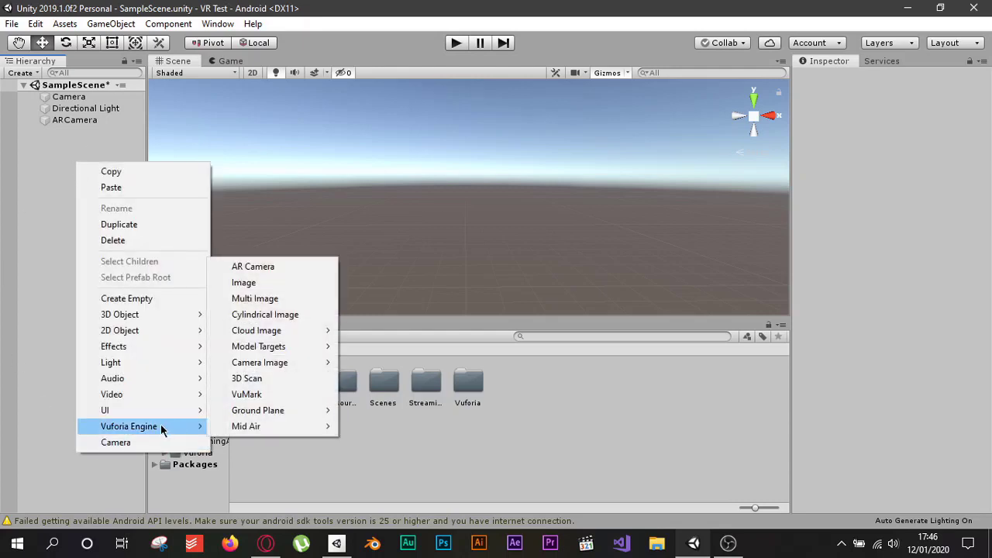
click(253, 285)
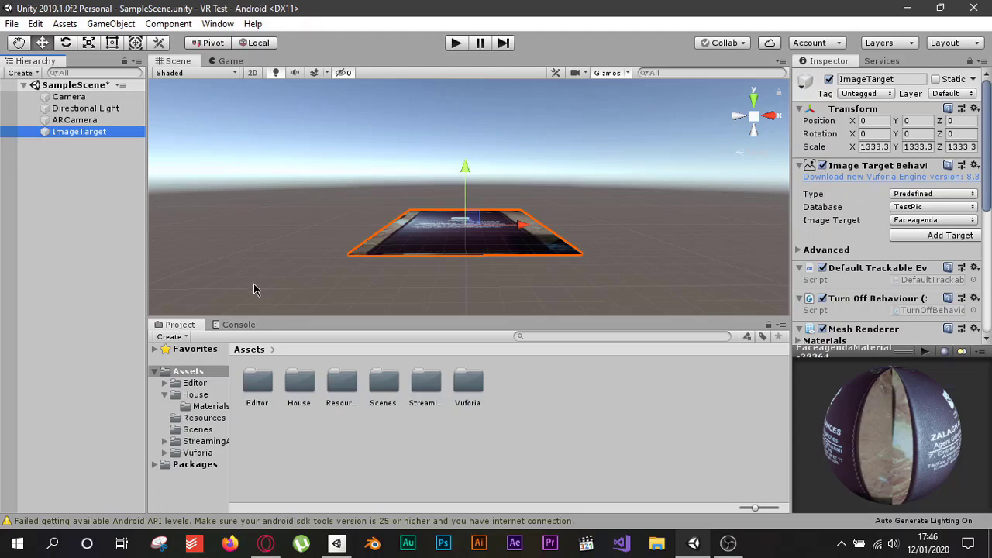
Step: Select the image target and examine it in the scene from farther away
click(67, 144)
click(78, 133)
click(71, 158)
click(80, 132)
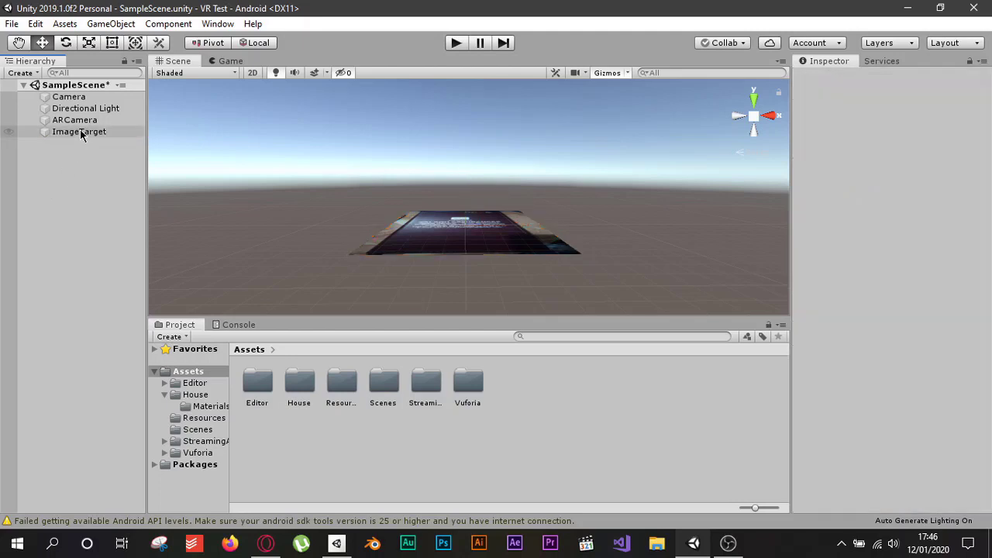
scroll(420, 225, down, 3)
middle_drag(502, 176, 491, 250)
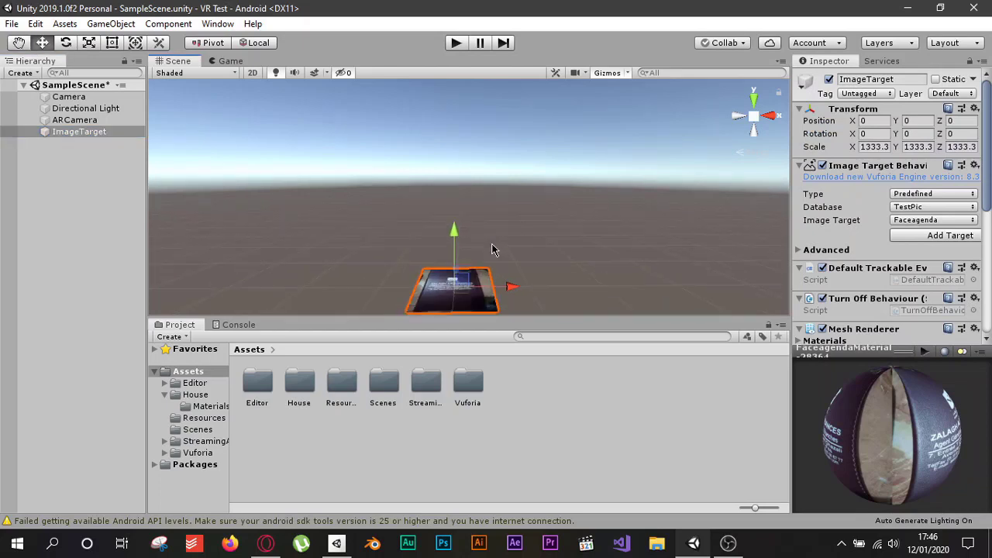
mouse_move(463, 259)
right_down()
mouse_move(465, 237)
mouse_move(472, 250)
right_up()
mouse_move(472, 249)
middle_down()
mouse_move(471, 261)
mouse_move(471, 228)
mouse_move(473, 250)
middle_up()
scroll(473, 250, up, 1)
scroll(474, 252, down, 2)
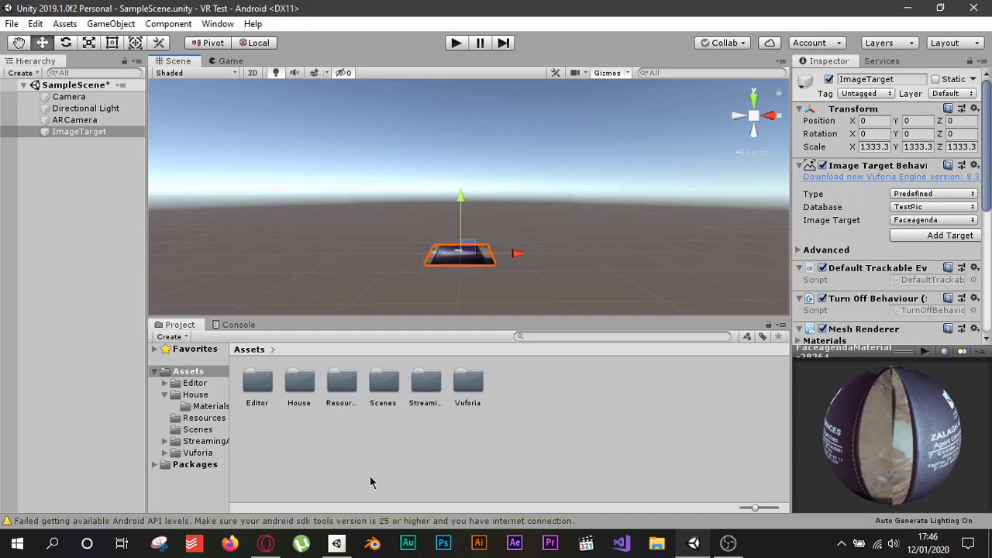
Step: Switch to the browser, open Vuforia's License Manager, review the free development license key form and cancel it
click(266, 542)
scroll(466, 376, up, 2)
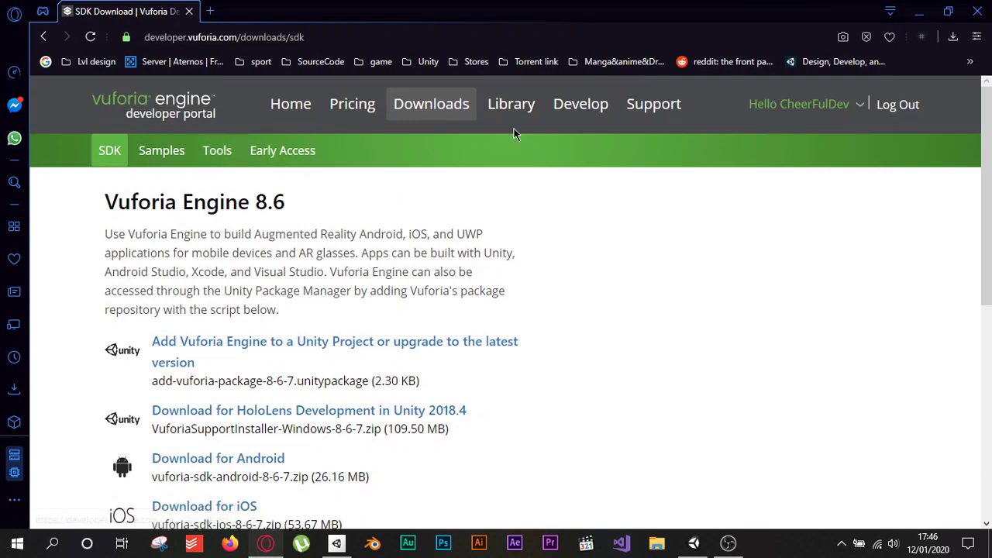
click(599, 110)
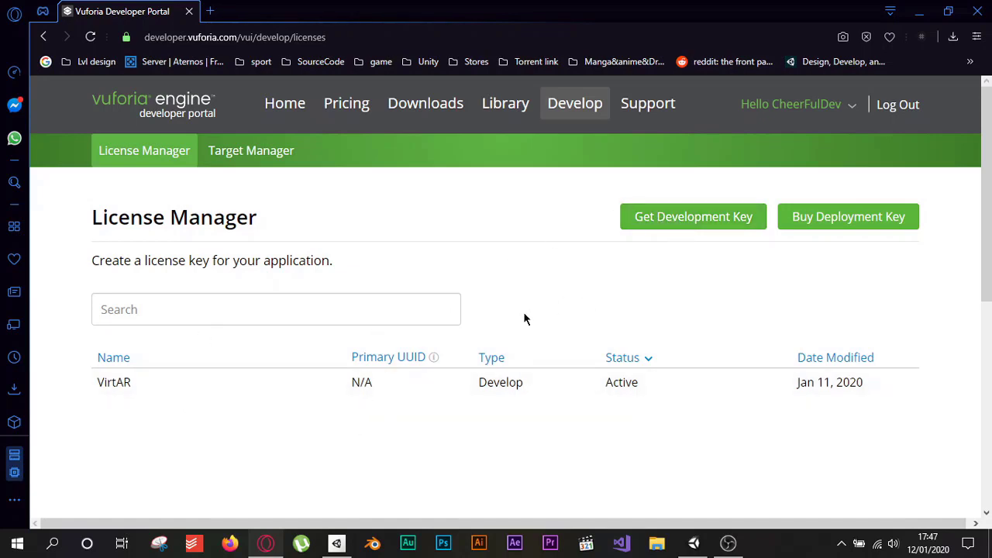
click(655, 224)
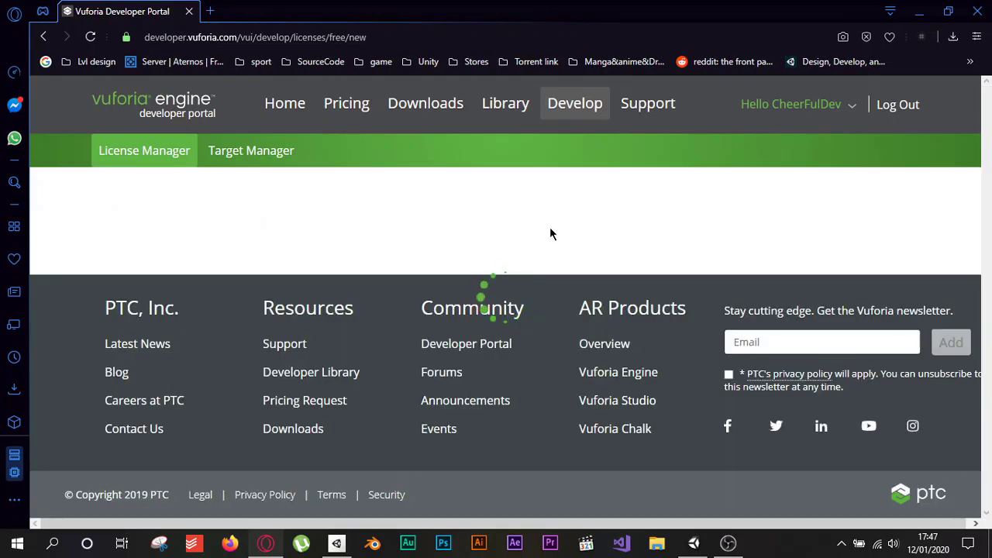
scroll(302, 334, down, 2)
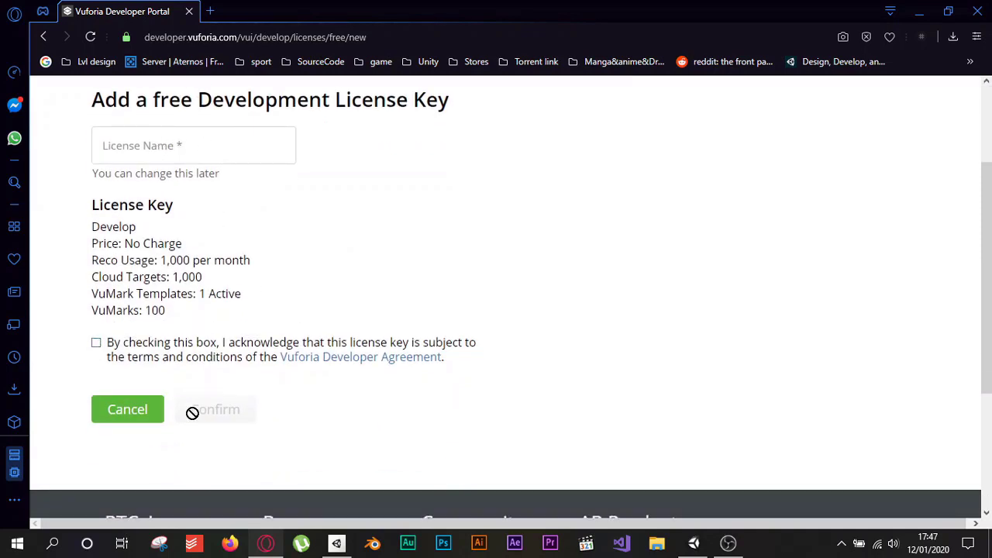
click(126, 410)
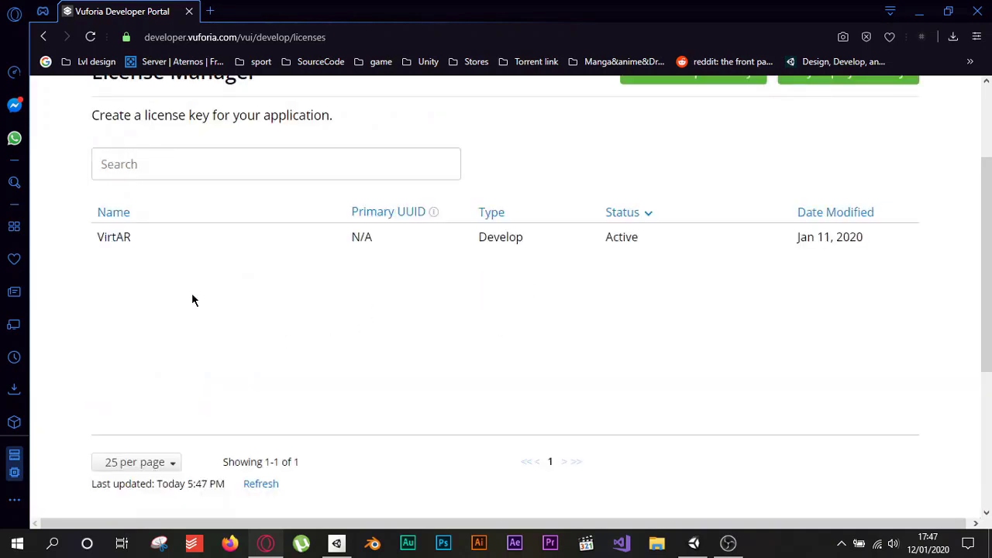
Step: Open the VirtAR license and copy its license key to the clipboard
click(151, 244)
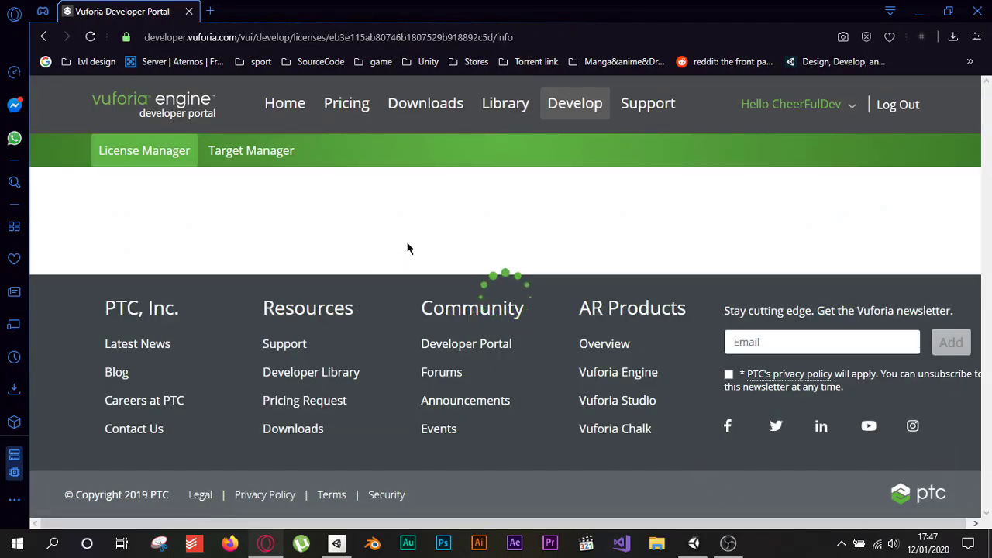
scroll(408, 248, down, 1)
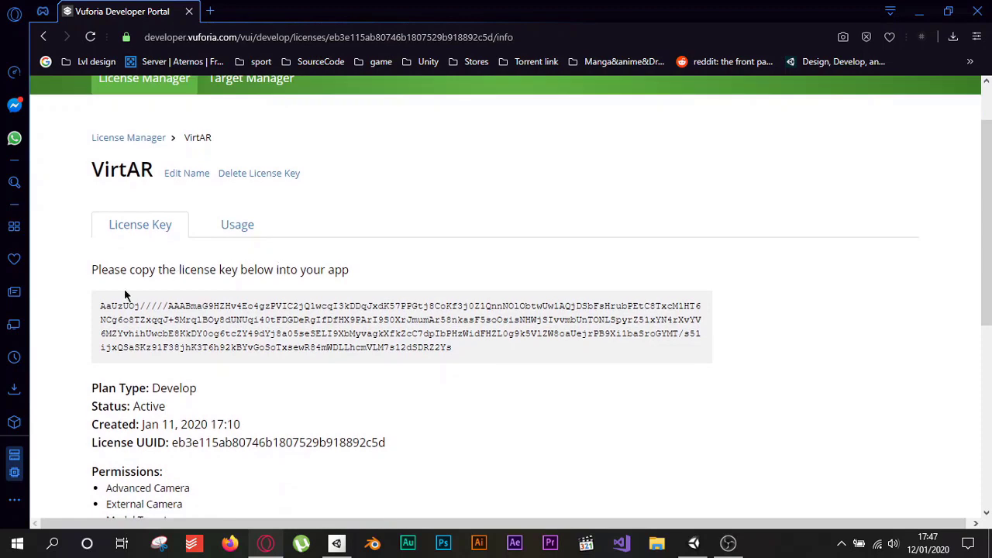
click(436, 333)
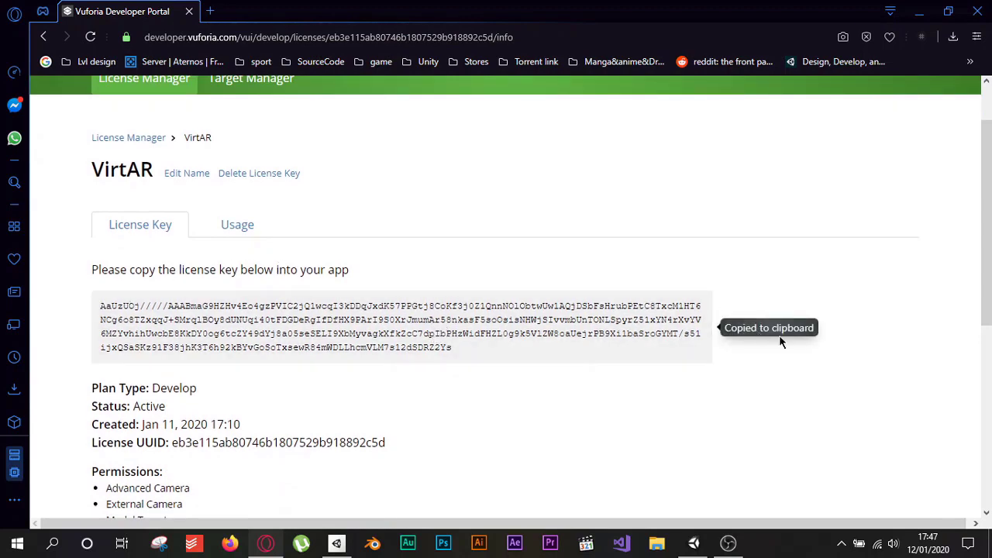
Step: Return to the Unity editor, open the ARCamera's Vuforia Engine configuration and review its license key, database and tracking settings in a wider view
click(694, 543)
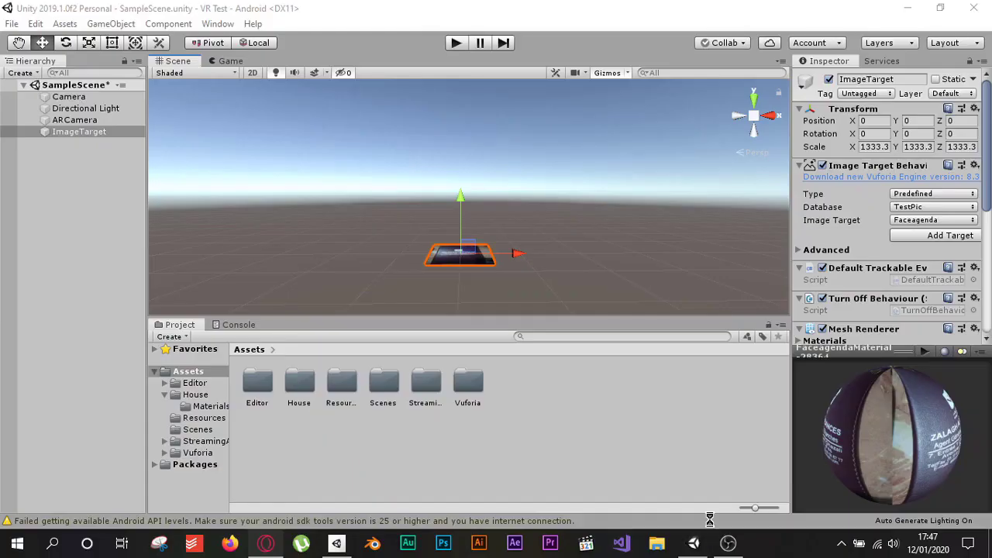
click(68, 122)
scroll(876, 259, down, 3)
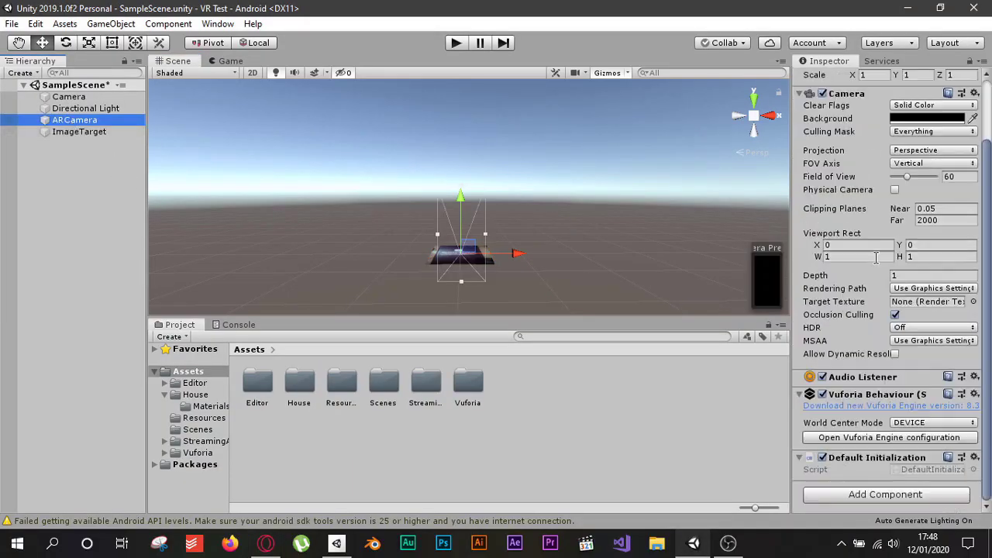
click(872, 439)
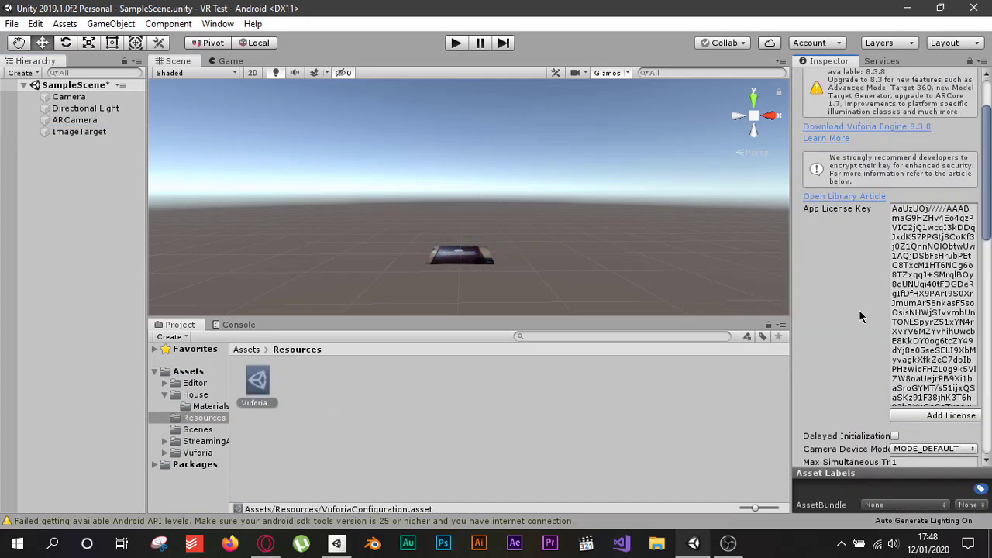
drag(791, 272, 594, 252)
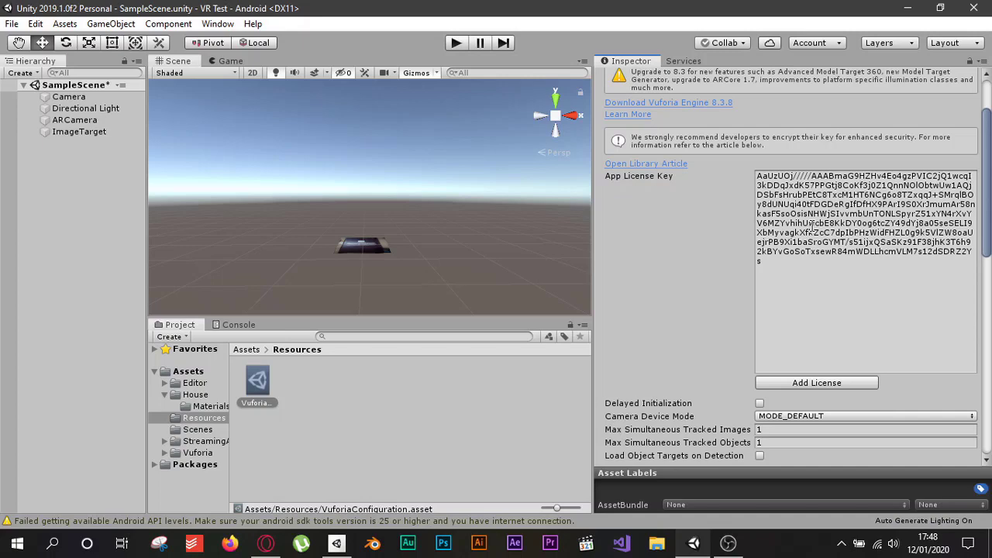
scroll(668, 285, down, 3)
scroll(727, 261, down, 3)
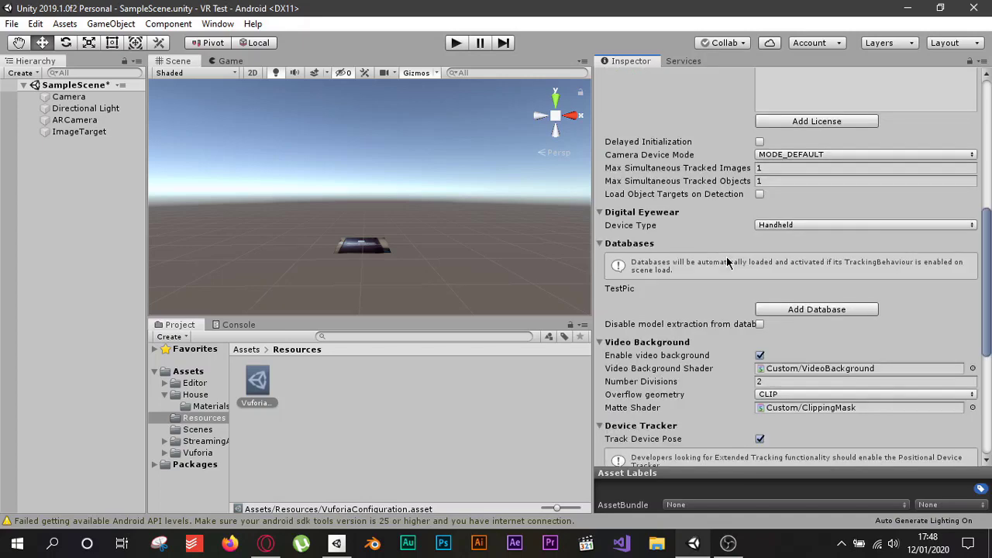
scroll(727, 262, down, 6)
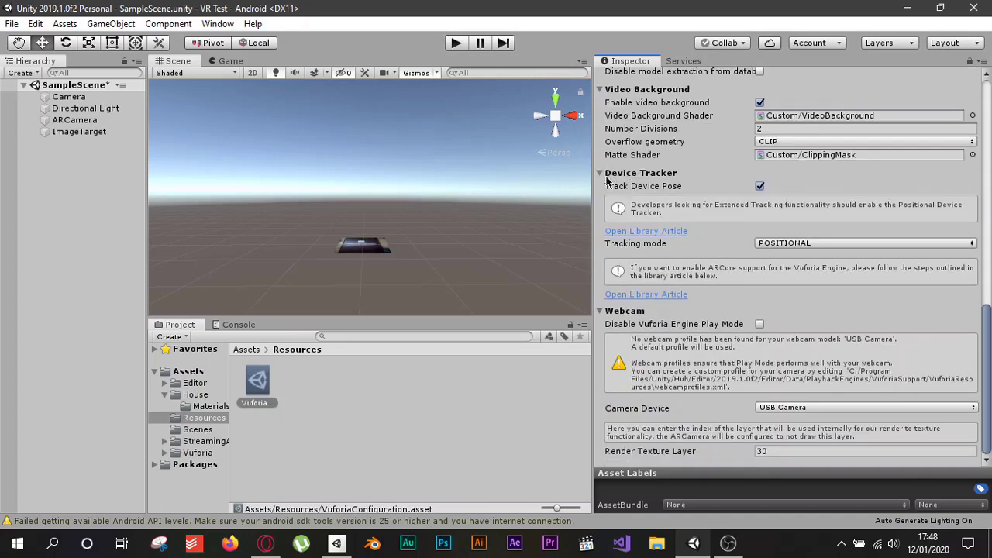
Step: Turn Track Device Pose off and back on in the Device Tracker settings
click(759, 187)
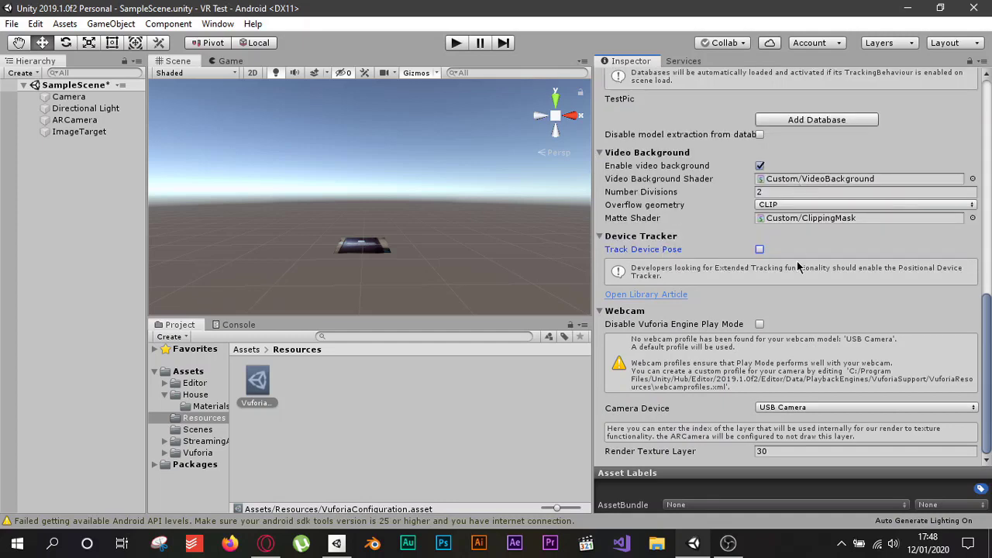
click(760, 250)
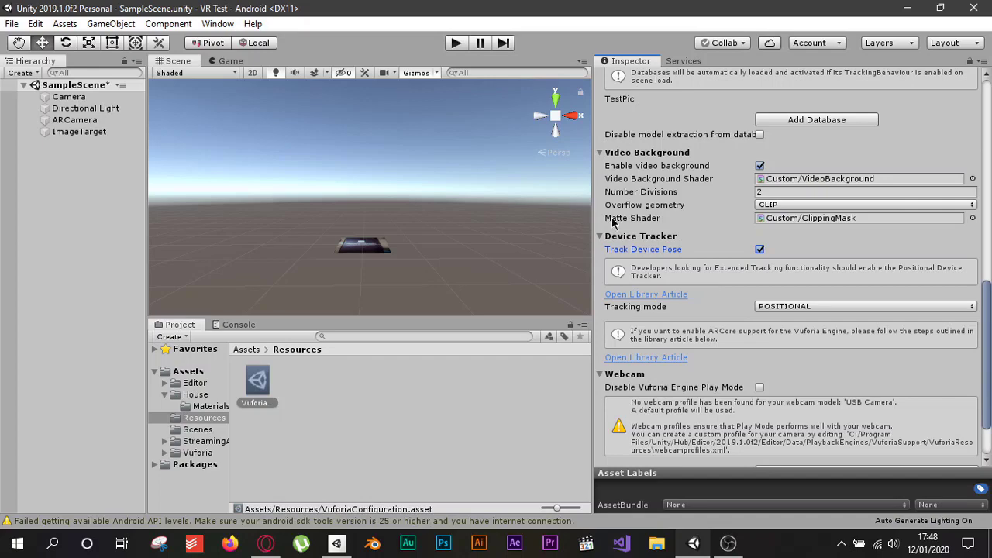
Step: Narrow the Inspector to give the Scene view more room and select the ImageTarget object
drag(593, 223, 950, 225)
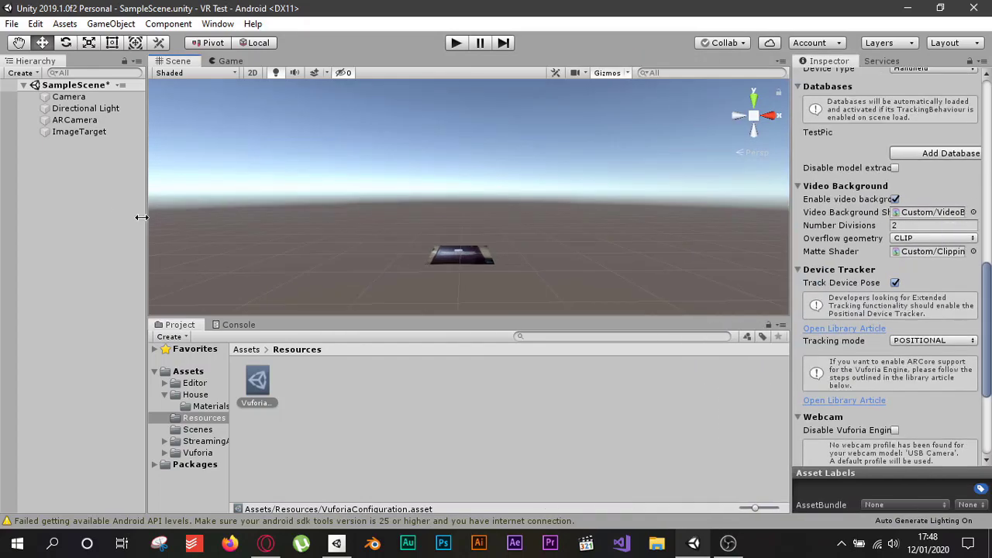
click(93, 147)
click(79, 131)
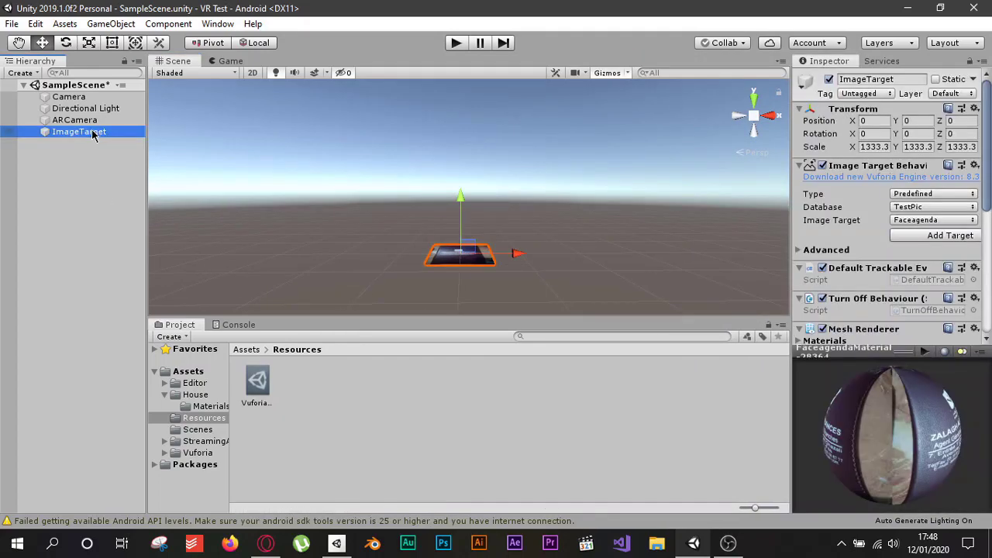
Step: Switch to the browser, open Vuforia's Target Manager, review the Create Database form and cancel it
click(266, 542)
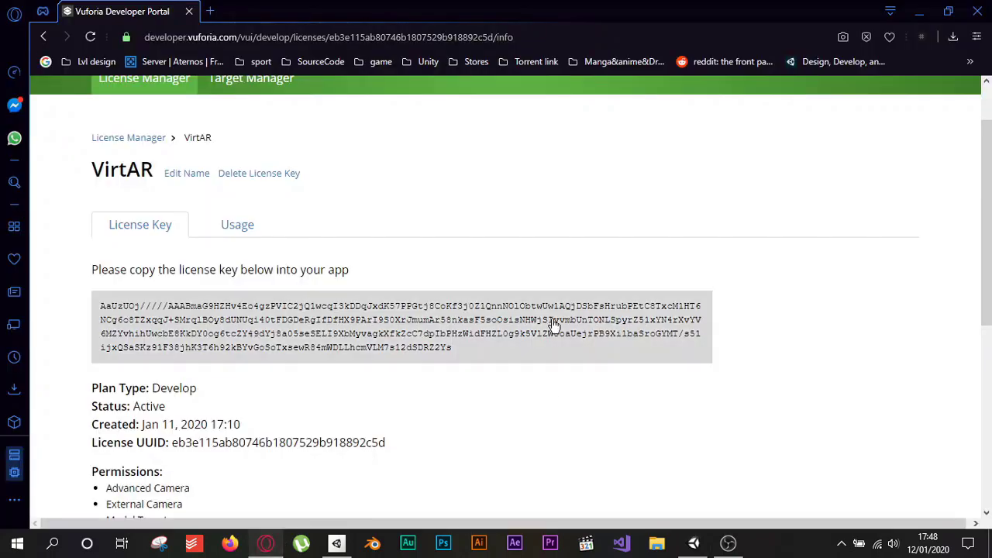
scroll(552, 323, up, 1)
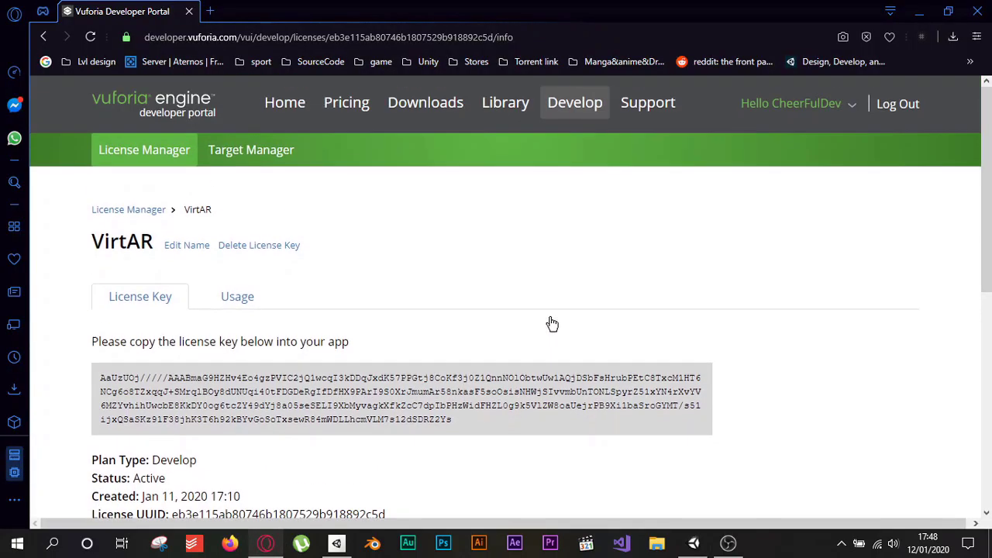
click(256, 159)
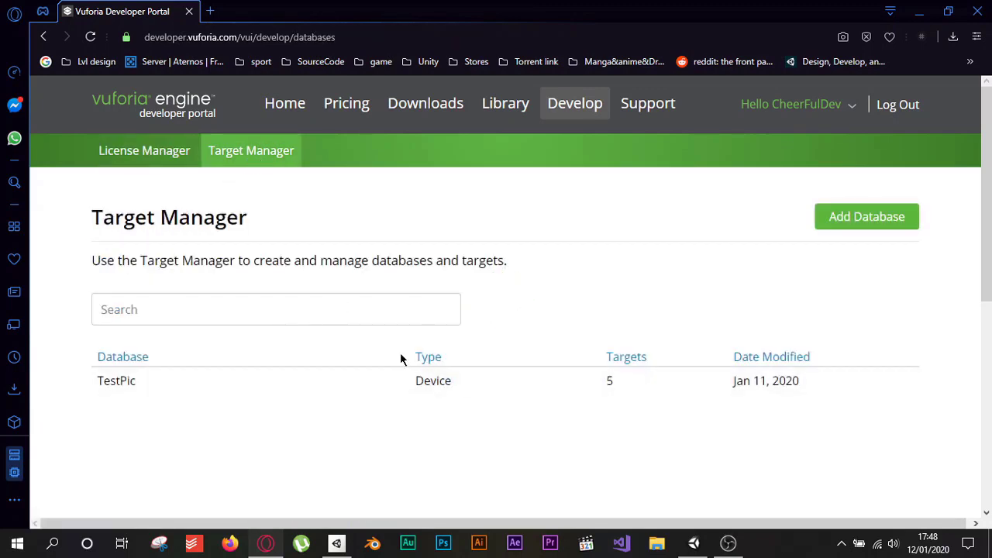
click(848, 225)
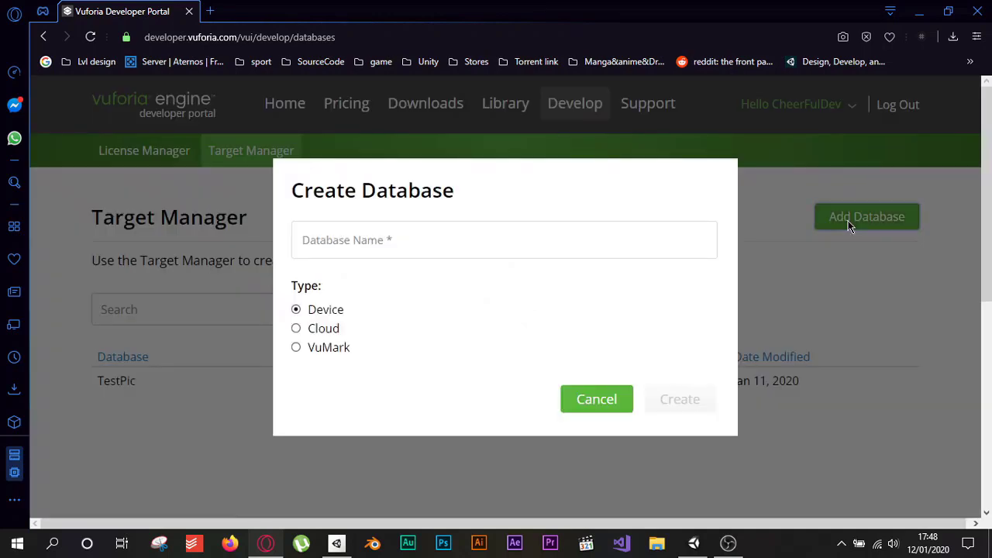
click(378, 241)
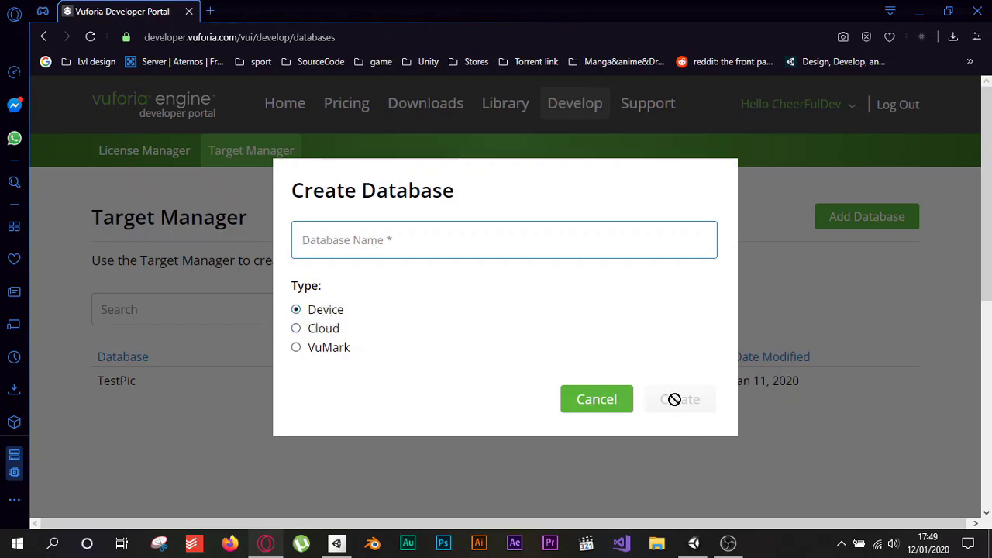
click(588, 401)
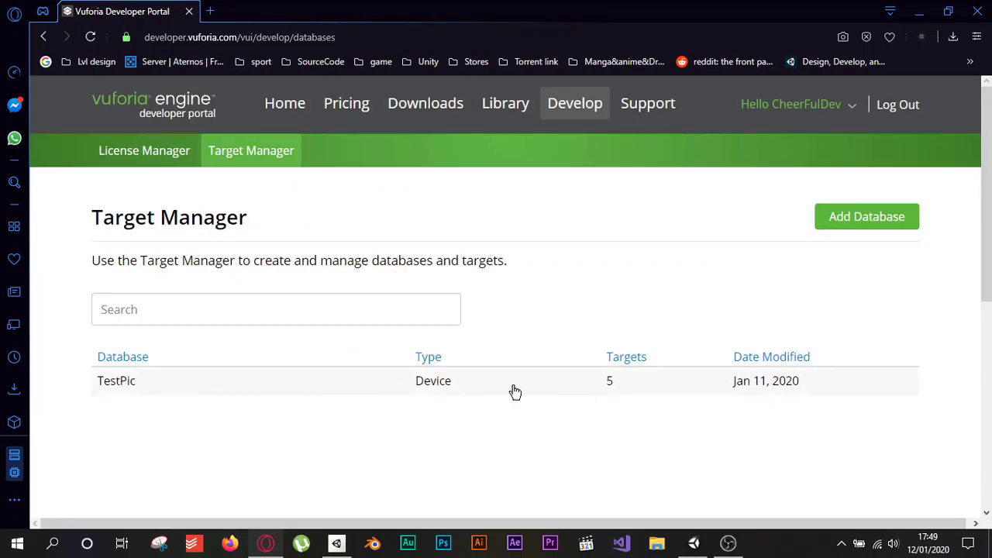
Step: Open the TestPic database and review its image targets and their ratings
click(201, 395)
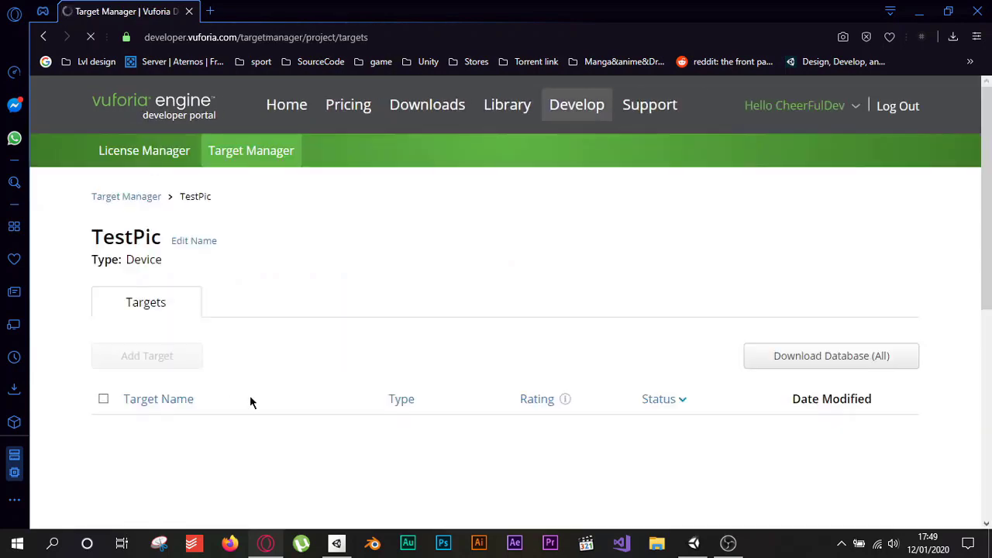
scroll(439, 325, down, 3)
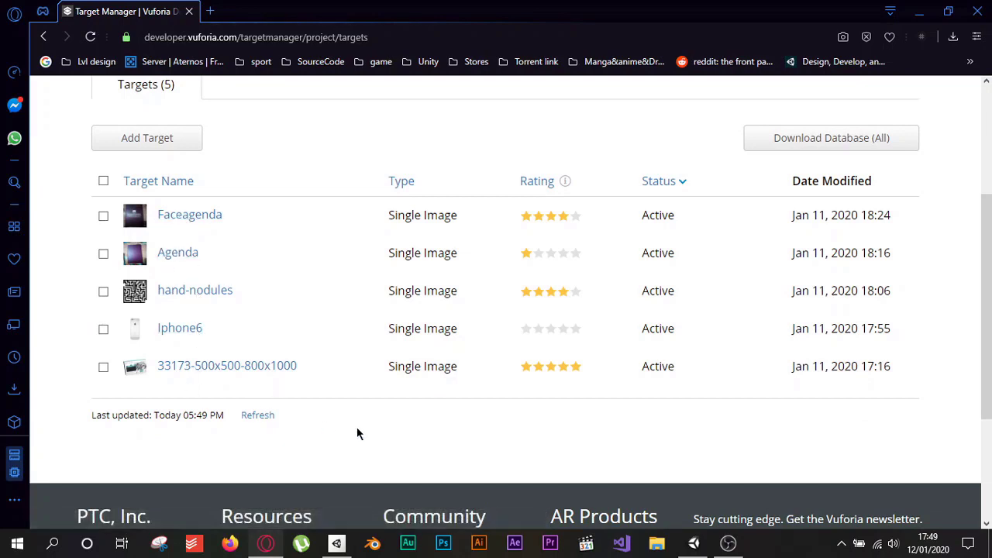
scroll(321, 369, up, 1)
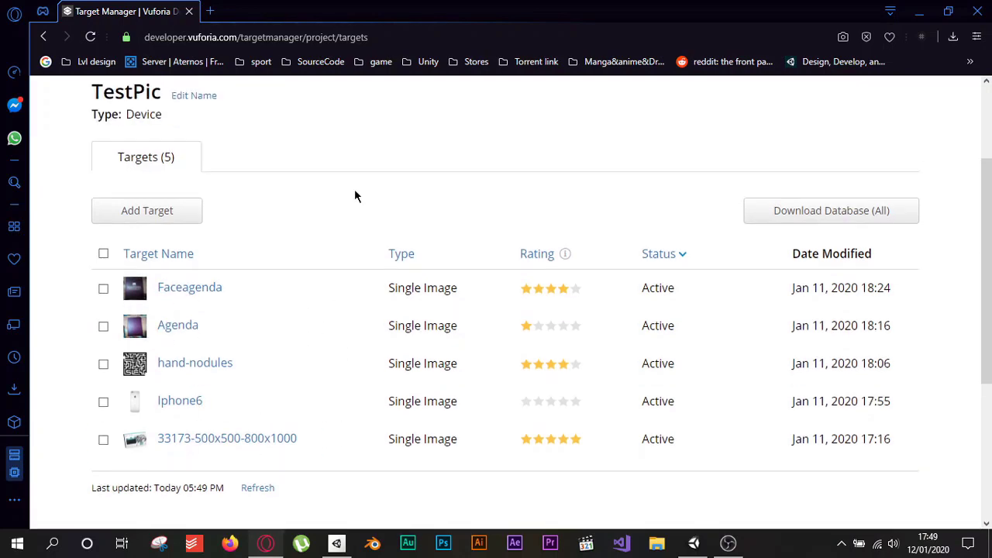
Step: Review the Add Target form's type, file, width and name fields for the TestPic database and cancel it
click(155, 214)
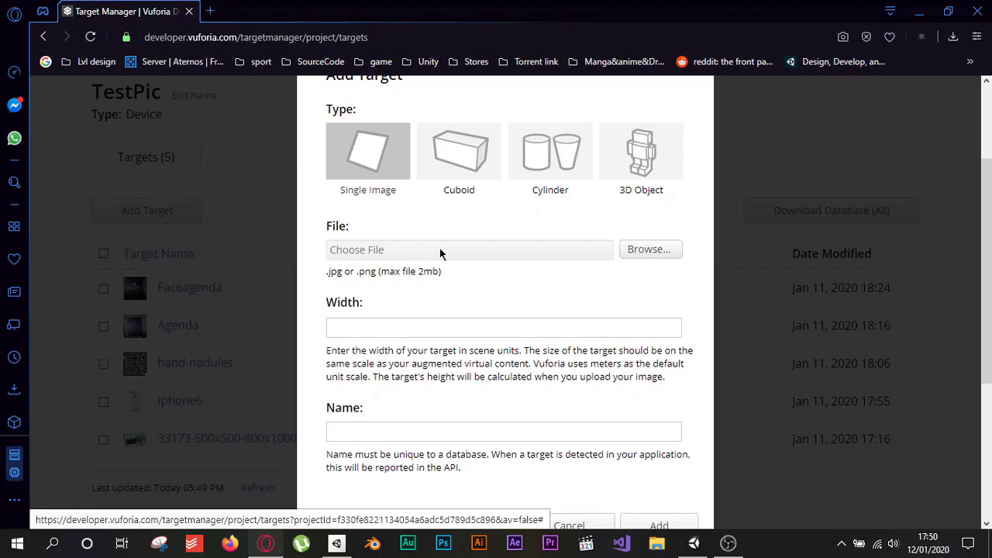
scroll(537, 300, down, 3)
scroll(422, 198, up, 1)
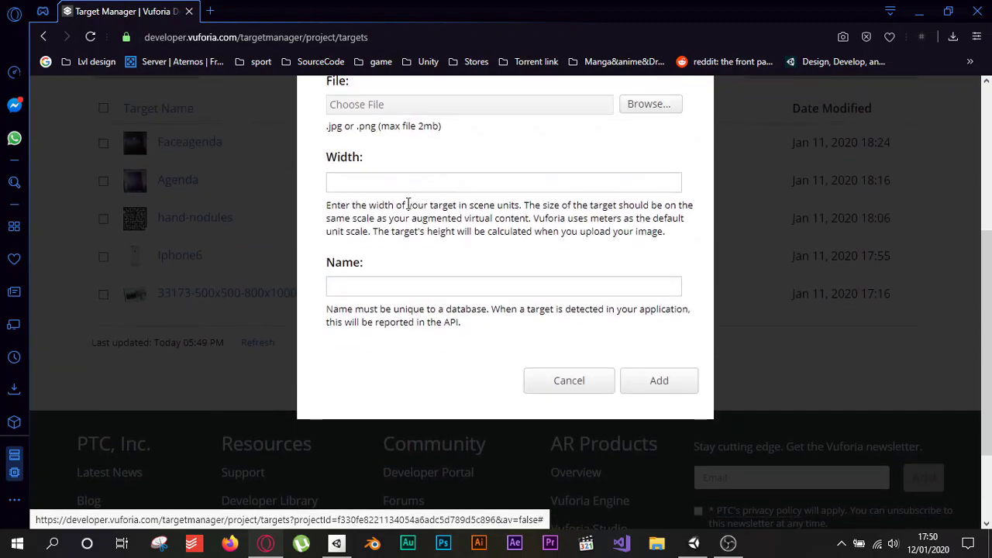
click(416, 182)
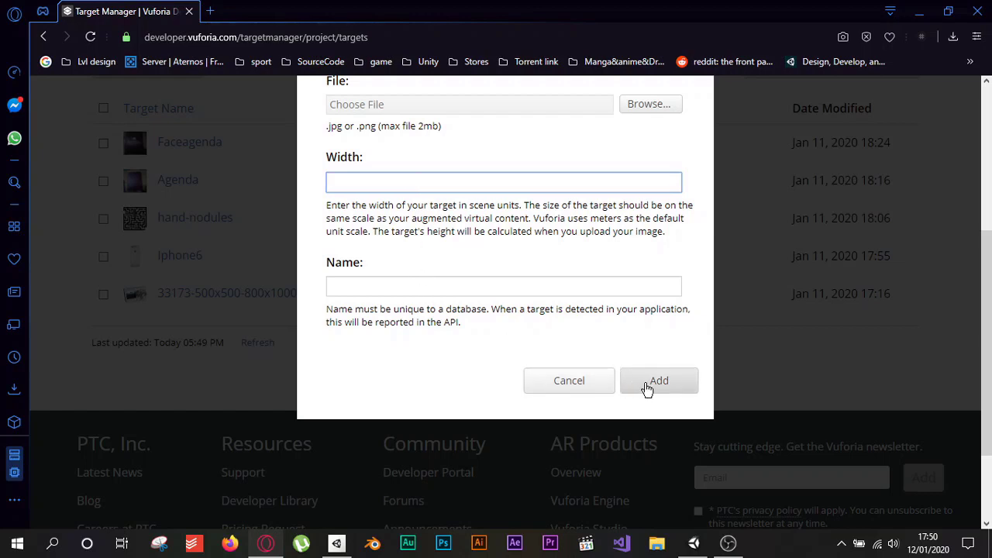
click(580, 382)
scroll(584, 378, up, 1)
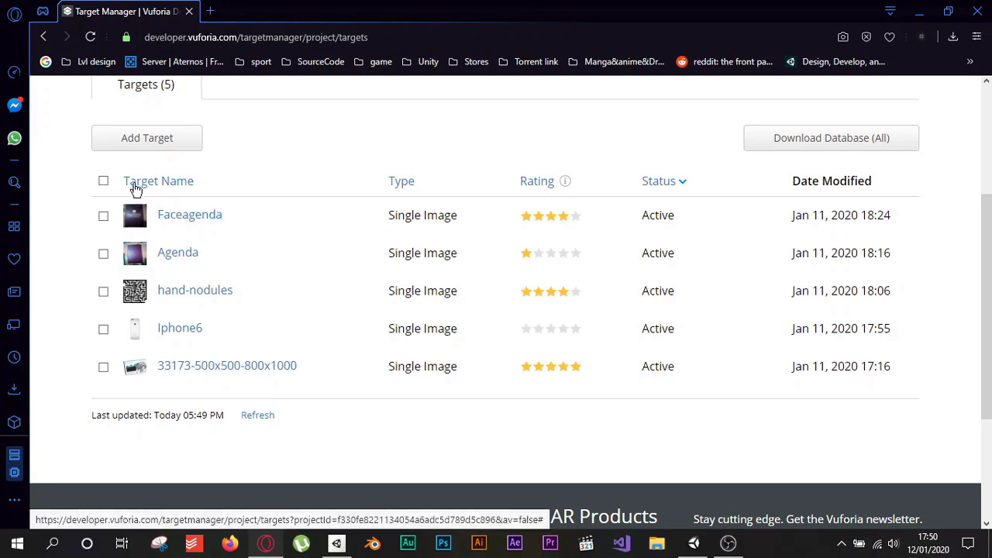
Step: Open the Faceagenda target and examine its image, status and augmentable rating
click(196, 217)
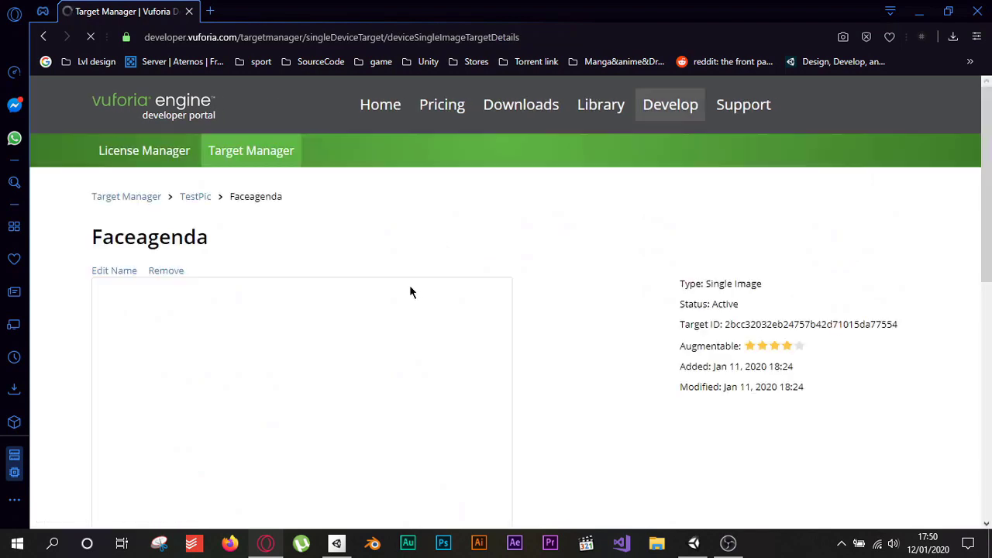
scroll(410, 288, down, 3)
scroll(410, 290, up, 1)
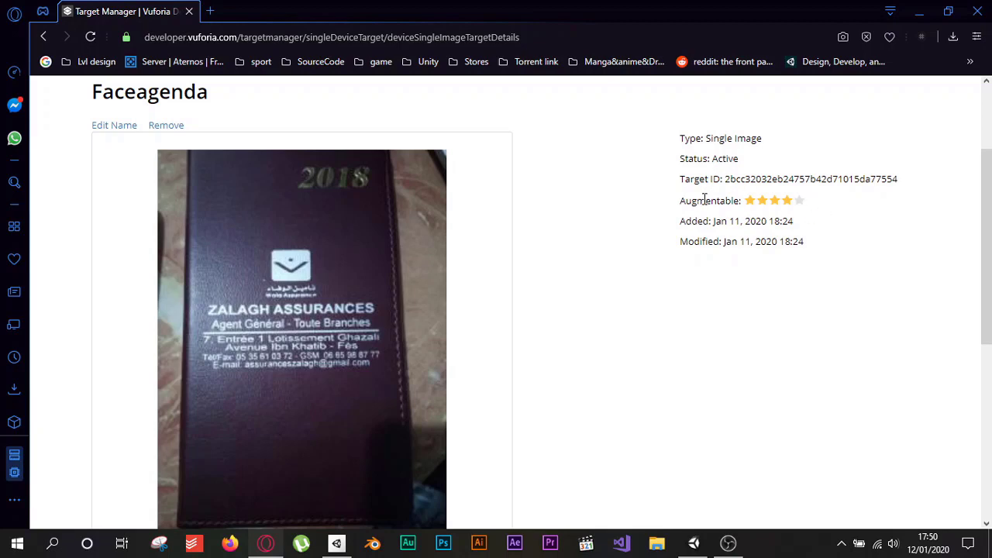
scroll(466, 234, down, 2)
scroll(206, 338, down, 1)
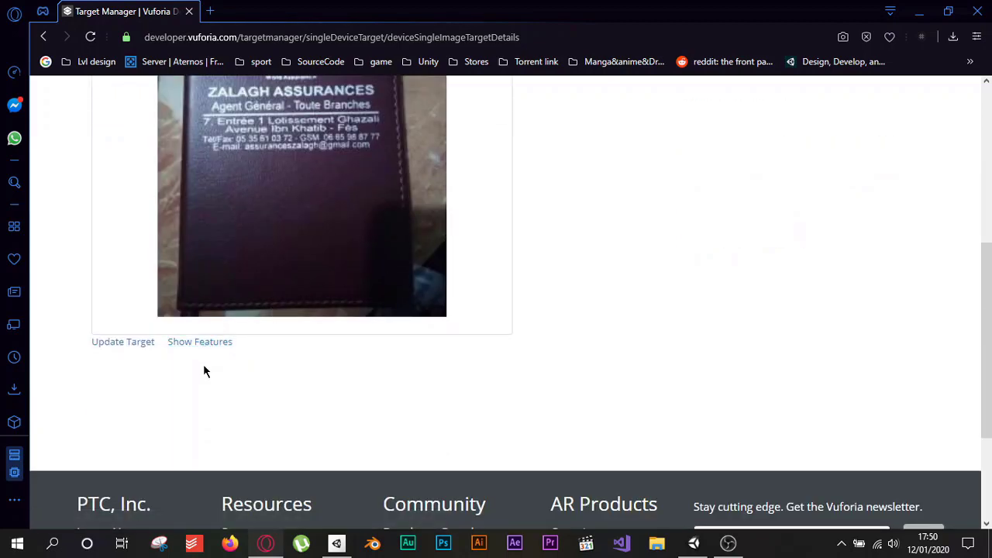
scroll(237, 335, up, 1)
scroll(273, 277, up, 3)
scroll(273, 276, down, 2)
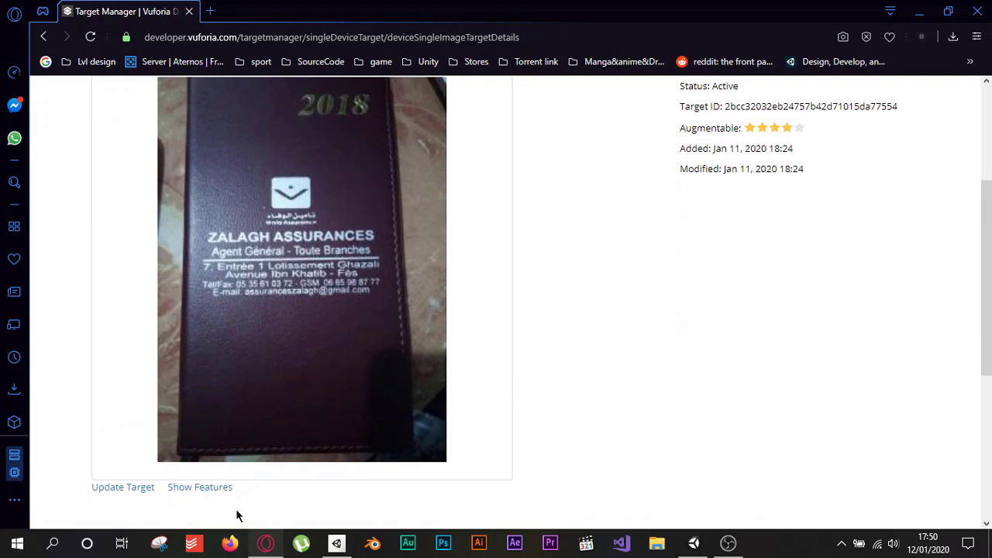
Step: Show the tracking features detected on the Faceagenda image, examine them and hide them again
click(209, 488)
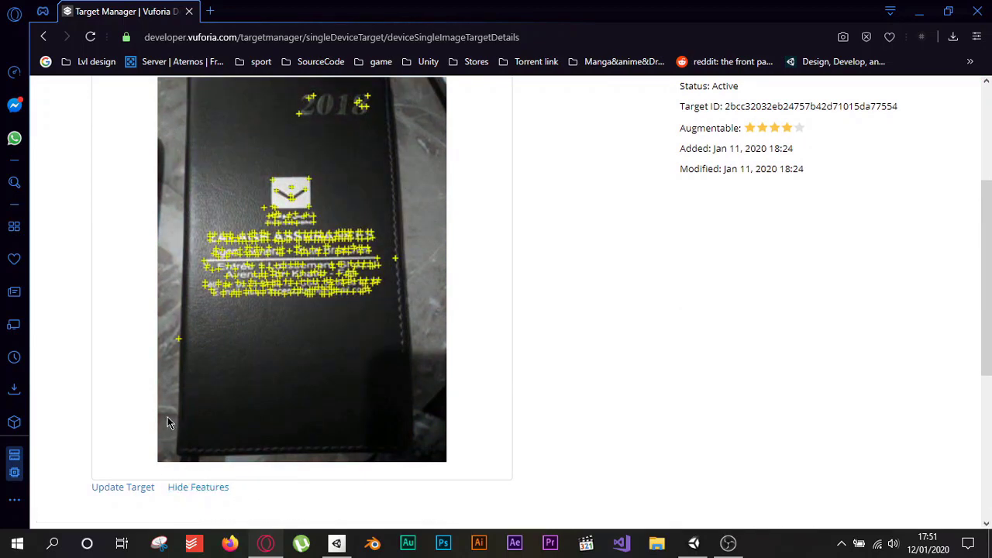
scroll(333, 324, up, 1)
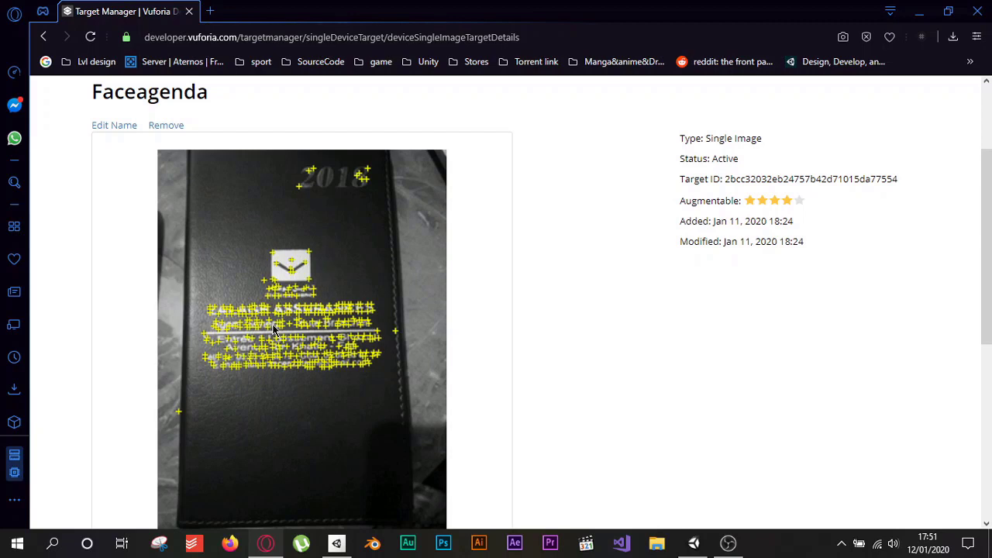
scroll(279, 291, down, 2)
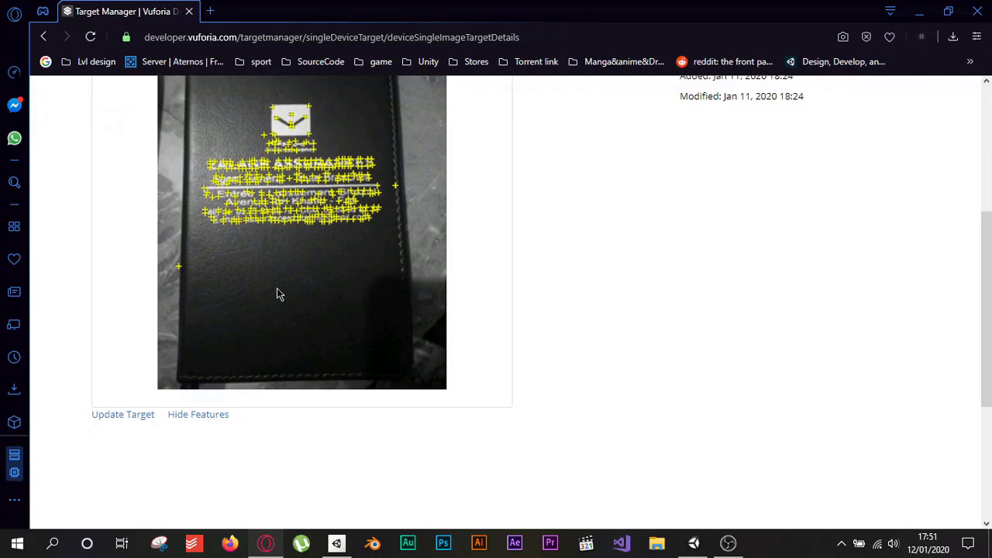
click(208, 422)
scroll(272, 442, up, 4)
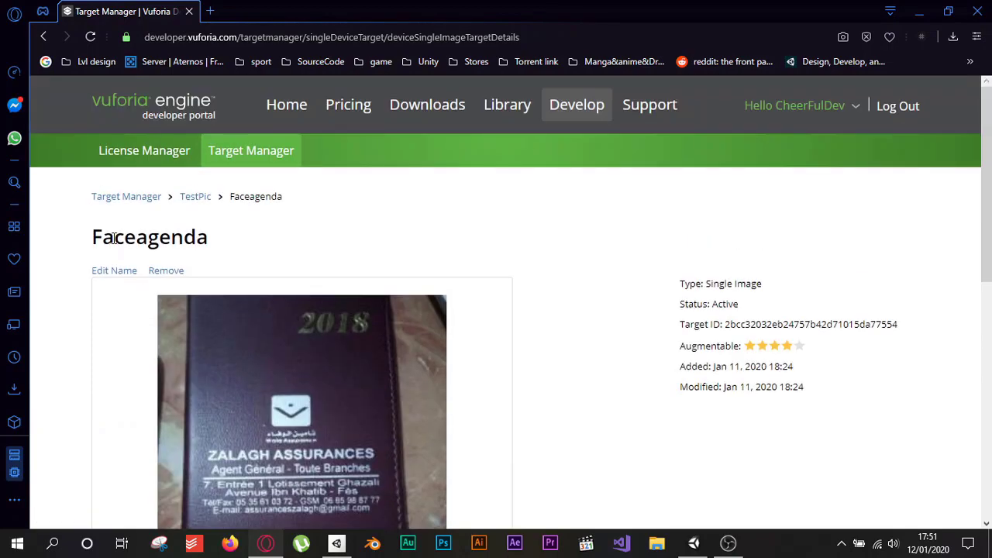
Step: Return to the TestPic database, select the Faceagenda target, choose Unity Editor as the download platform and cancel the download
click(190, 204)
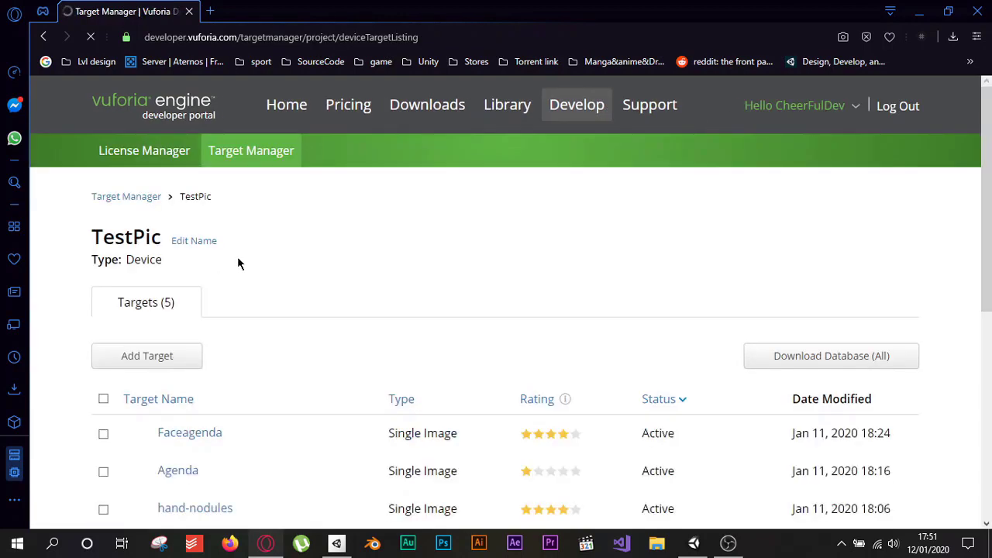
scroll(247, 256, down, 2)
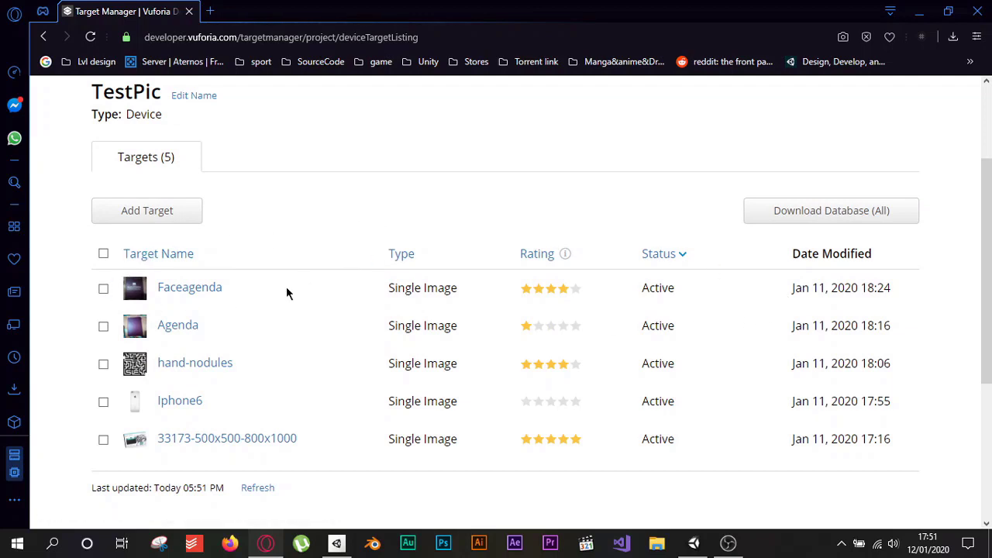
click(103, 288)
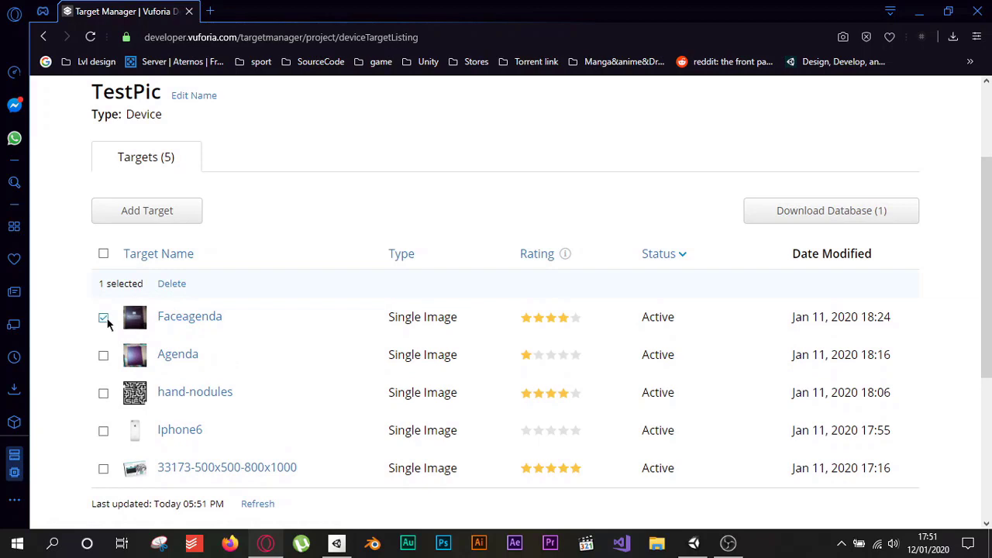
click(837, 216)
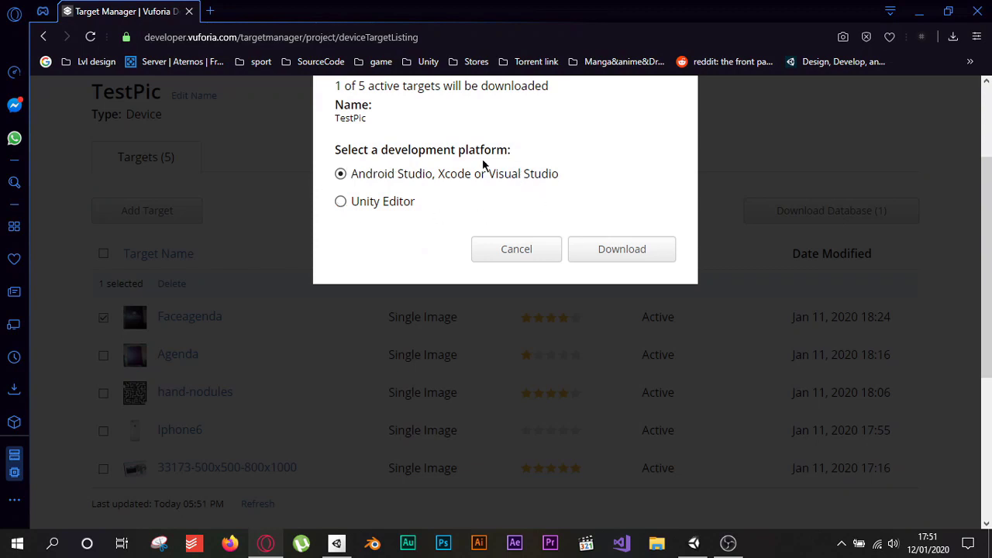
scroll(448, 171, up, 1)
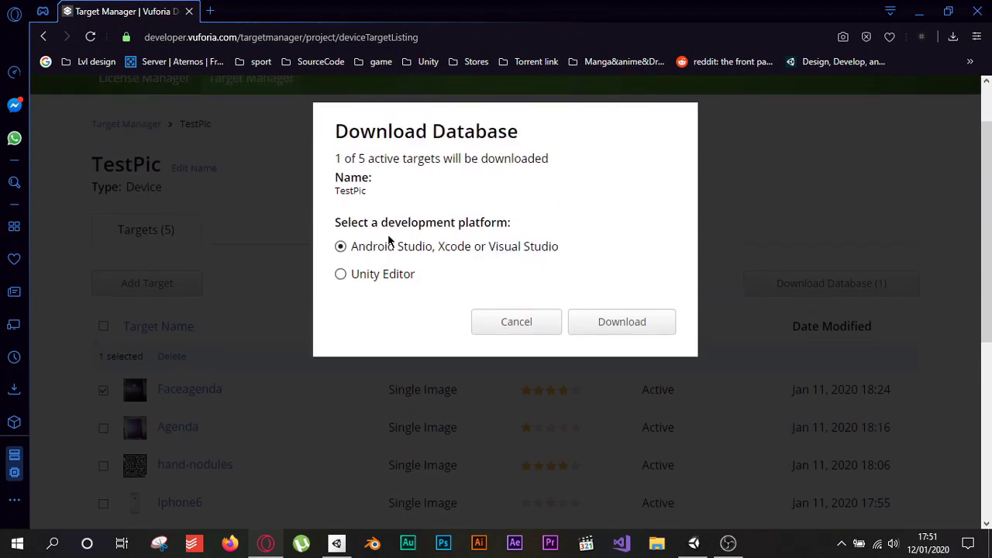
click(340, 275)
click(516, 322)
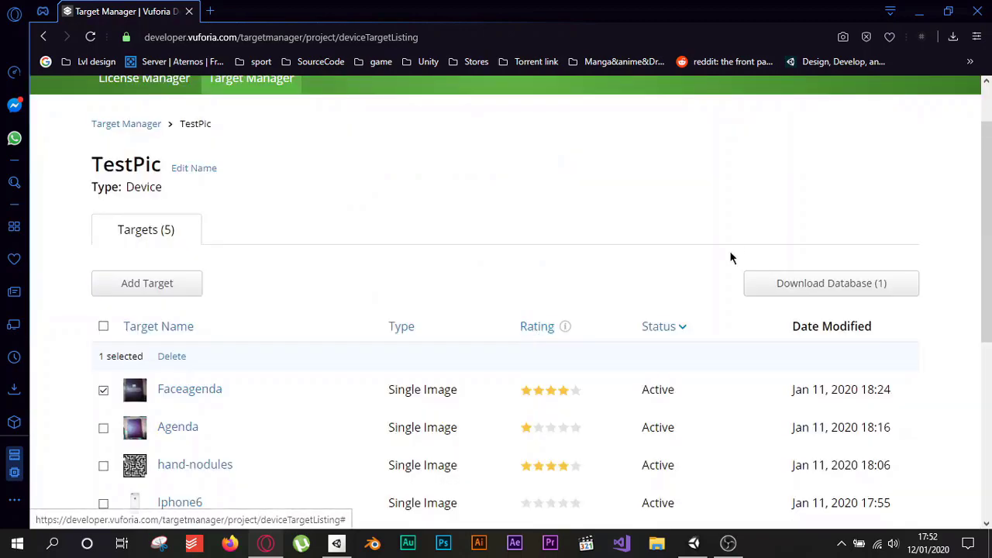
Step: Locate the downloaded TestPic.unitypackage in its folder, and switch back to Unity with the project's Assets folder open
click(958, 40)
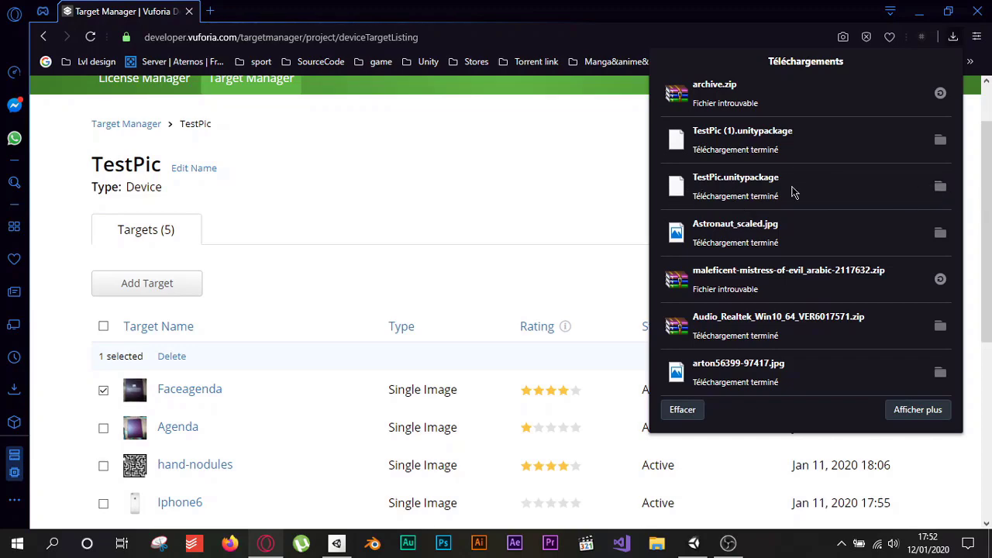
click(940, 188)
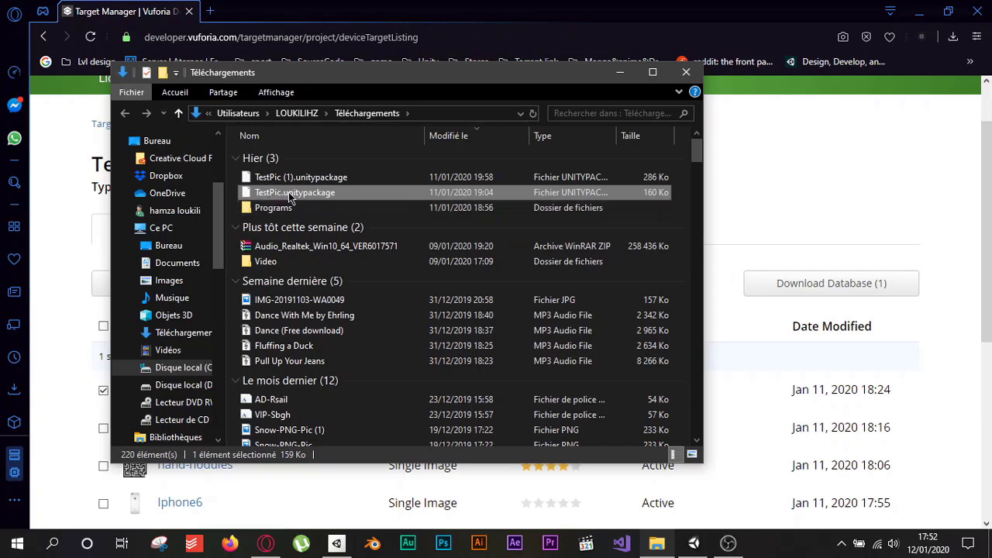
click(694, 542)
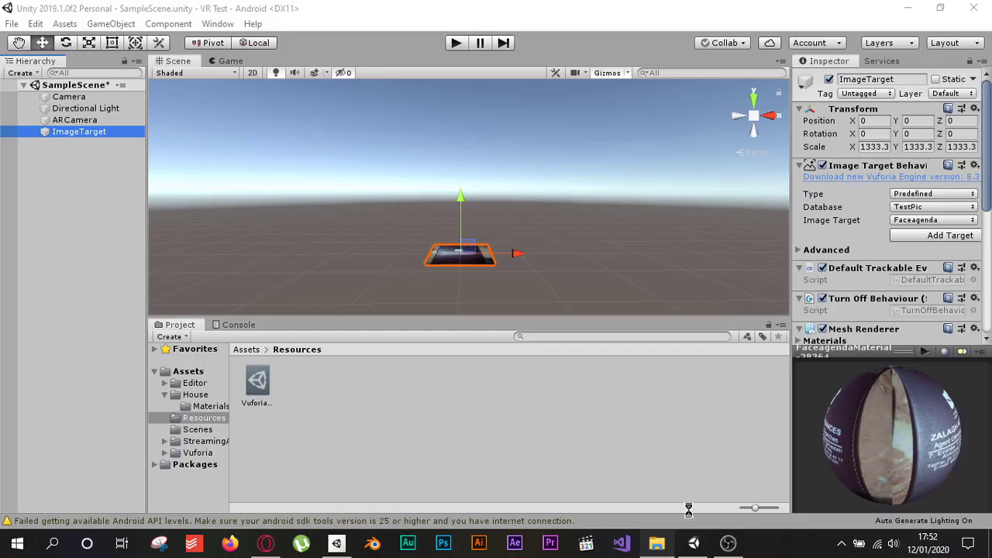
click(179, 374)
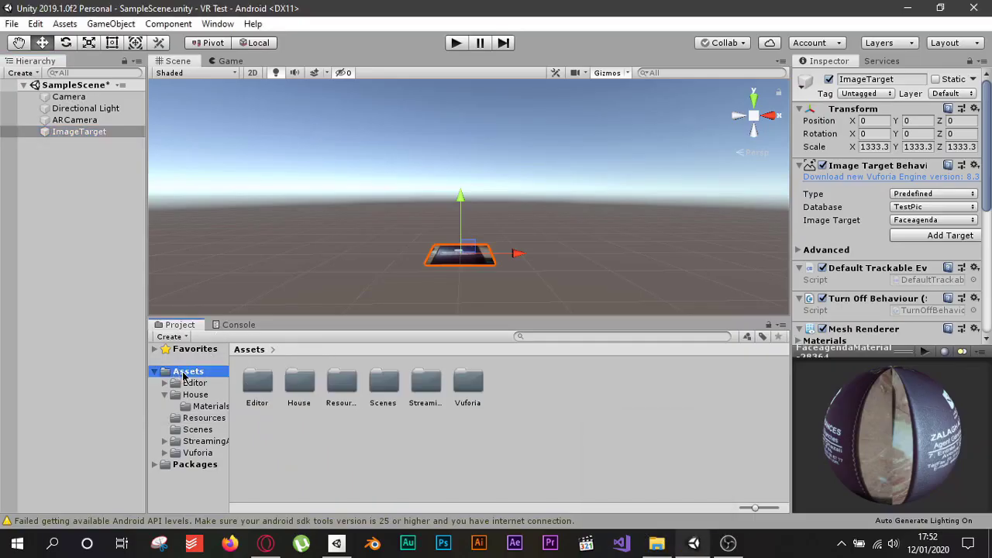
Step: Switch to the downloads folder, point out TestPic.unitypackage alongside the project's Assets folder, and close the folder window
click(664, 541)
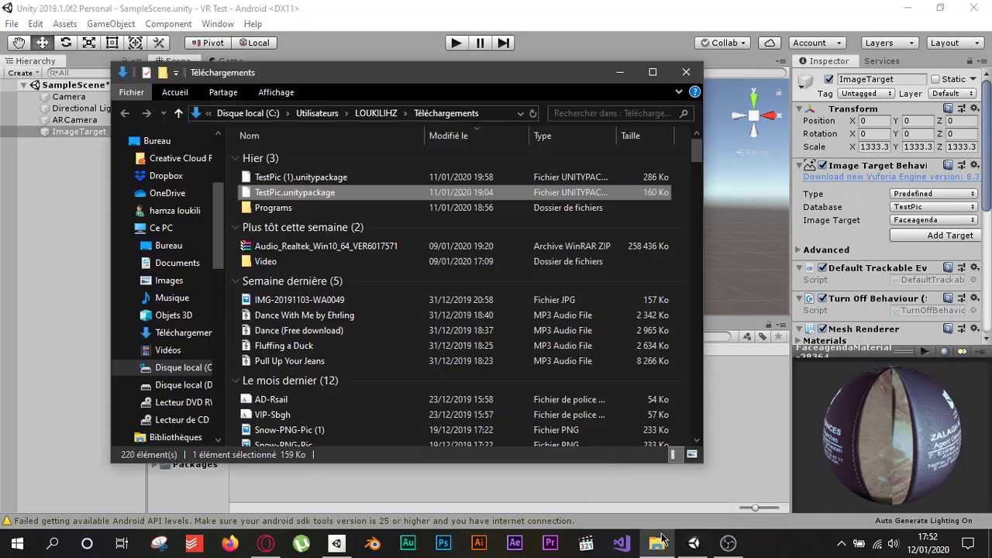
drag(326, 59, 649, 84)
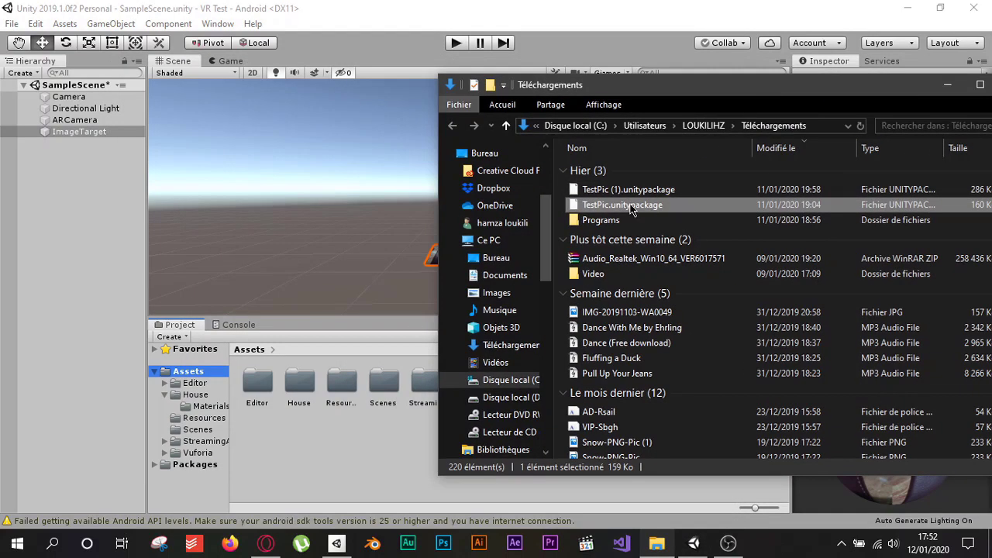
mouse_move(632, 209)
mouse_down()
mouse_move(635, 220)
mouse_move(428, 402)
mouse_move(366, 473)
mouse_move(624, 203)
mouse_move(635, 210)
mouse_up()
drag(734, 87, 646, 87)
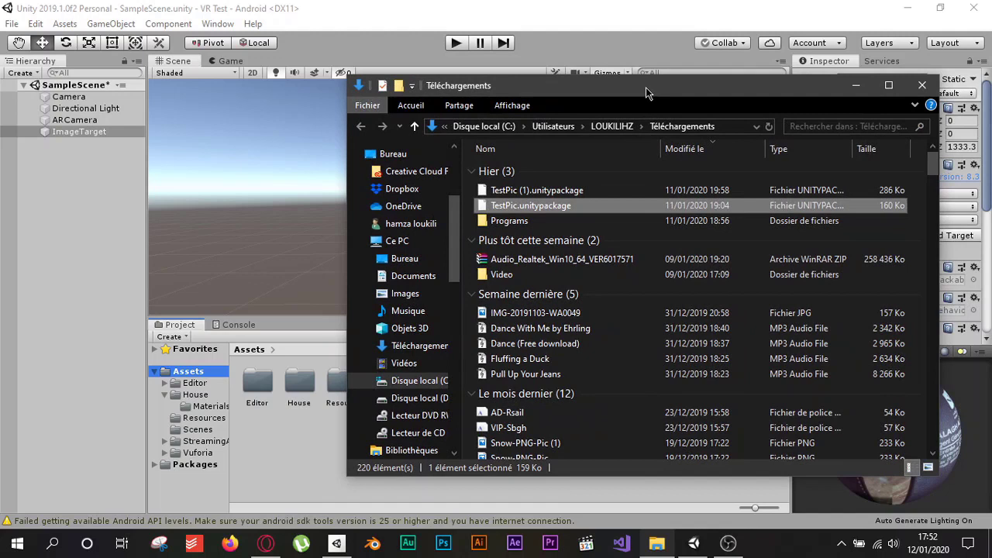
click(922, 85)
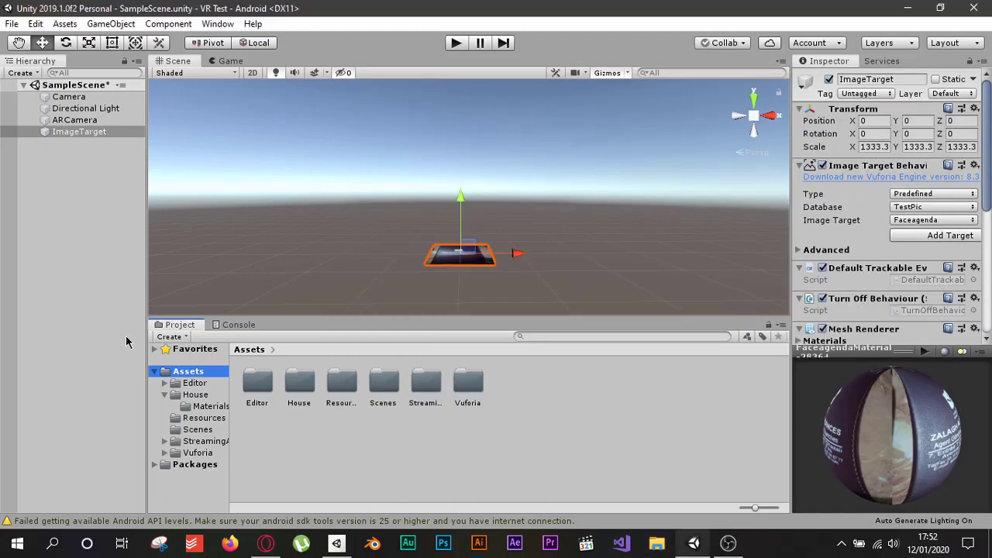
Step: Clear all messages from the Unity console and return to the project's Assets folder
click(222, 327)
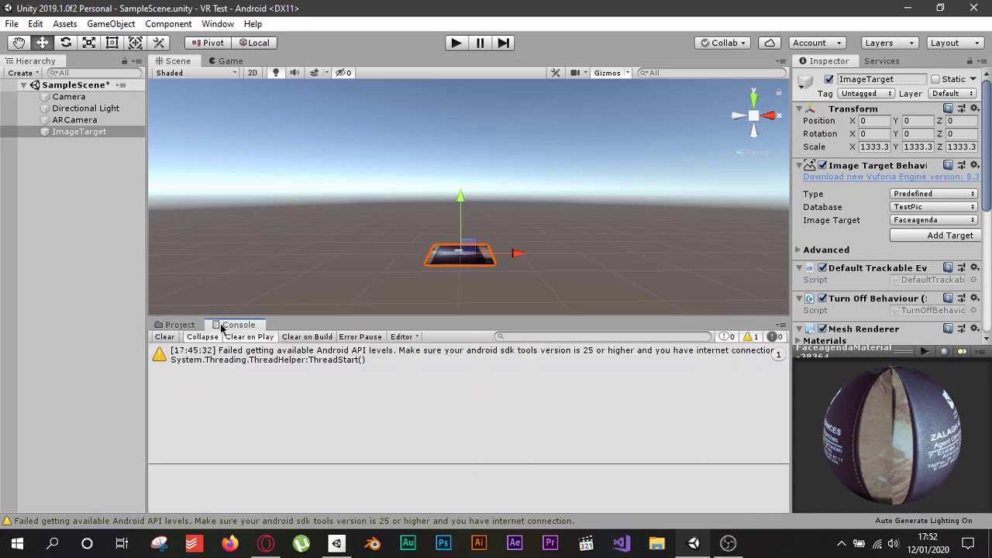
click(165, 337)
click(178, 325)
click(98, 298)
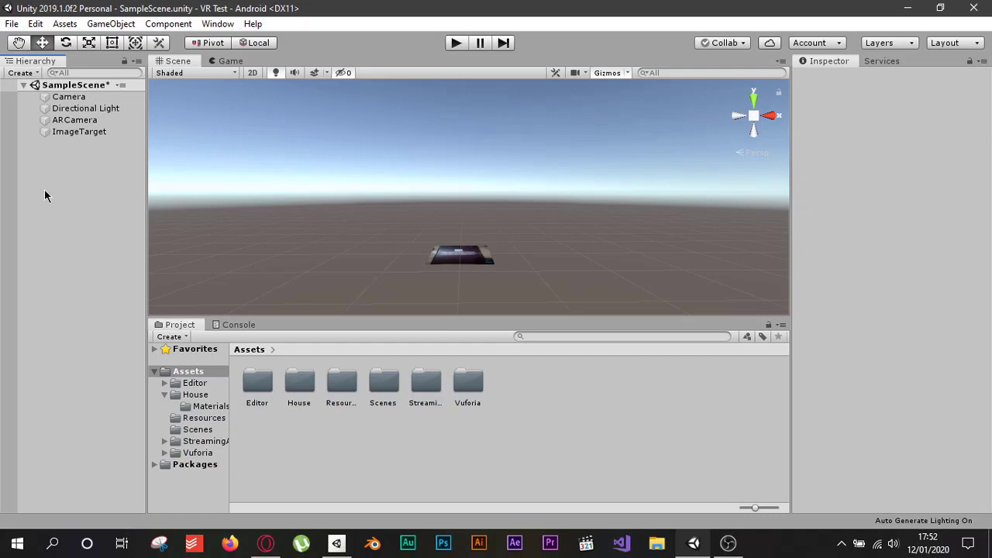
Step: Assign the TestPic database and the Faceagenda image target to the ImageTarget object
click(71, 134)
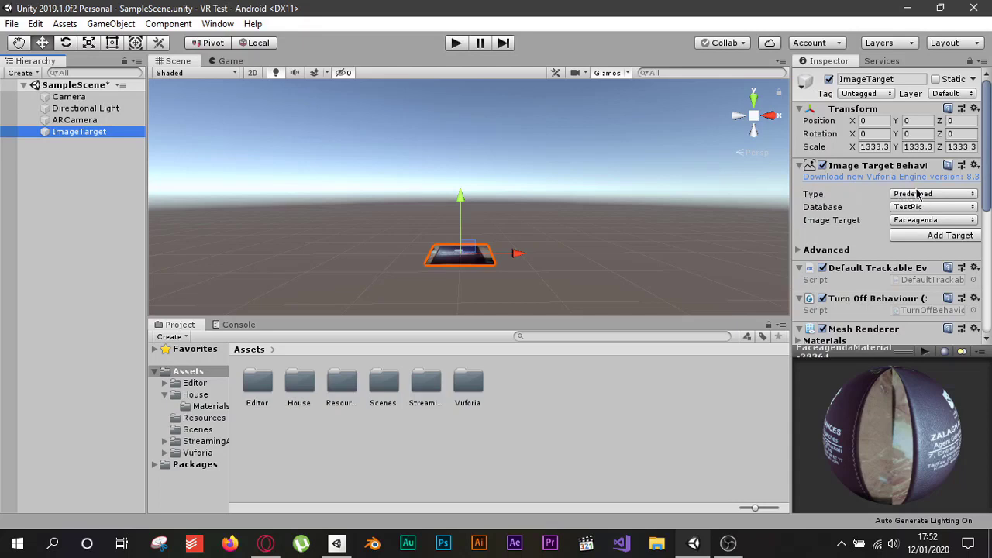
click(949, 221)
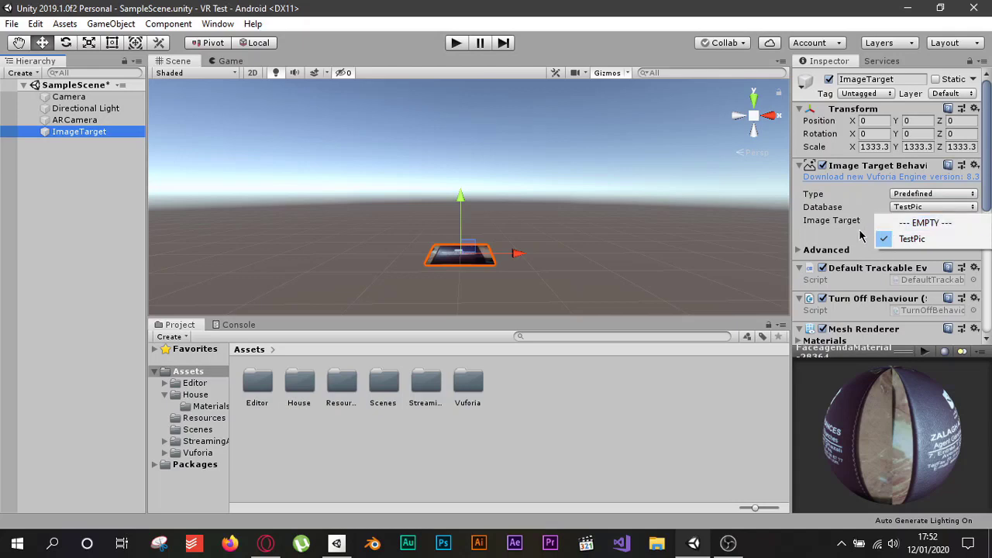
click(904, 240)
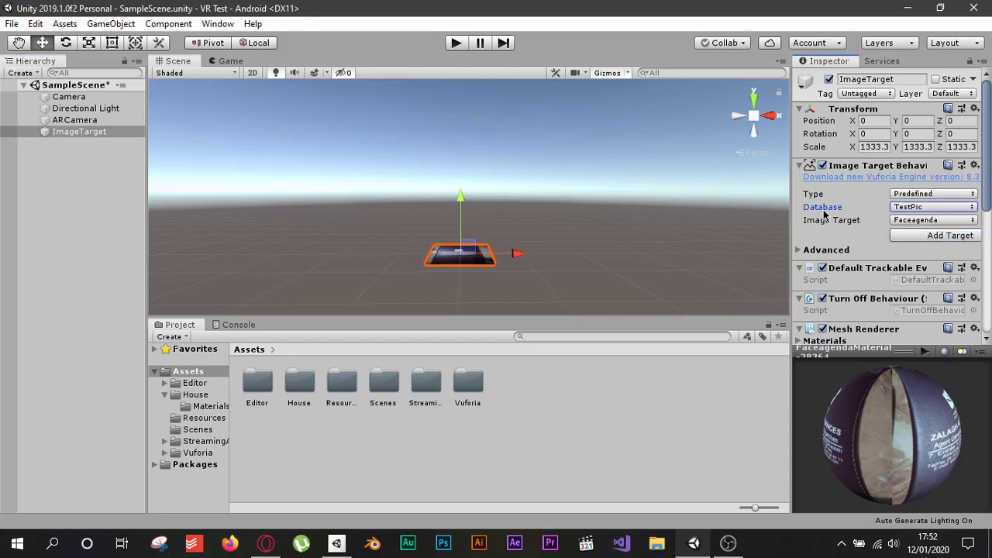
click(911, 221)
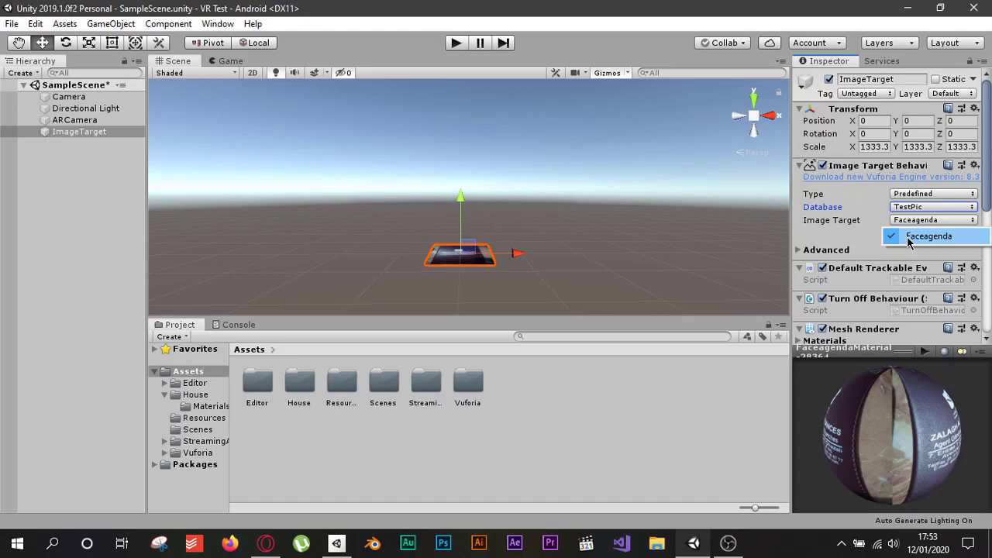
click(910, 237)
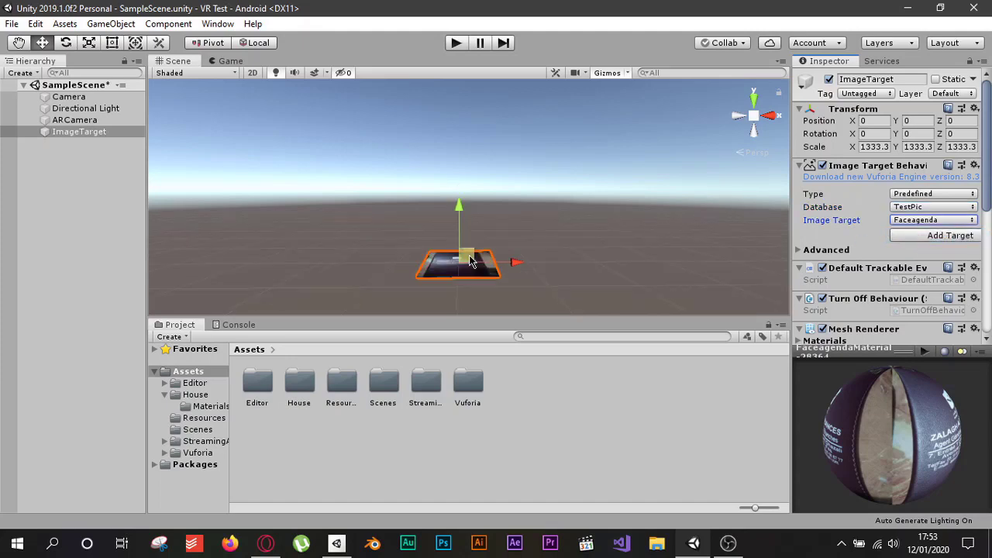
Step: Add the Barn Open model from the House assets folder to the scene as a child of ImageTarget
alt+right_drag(474, 262, 520, 228)
alt+drag(520, 228, 513, 276)
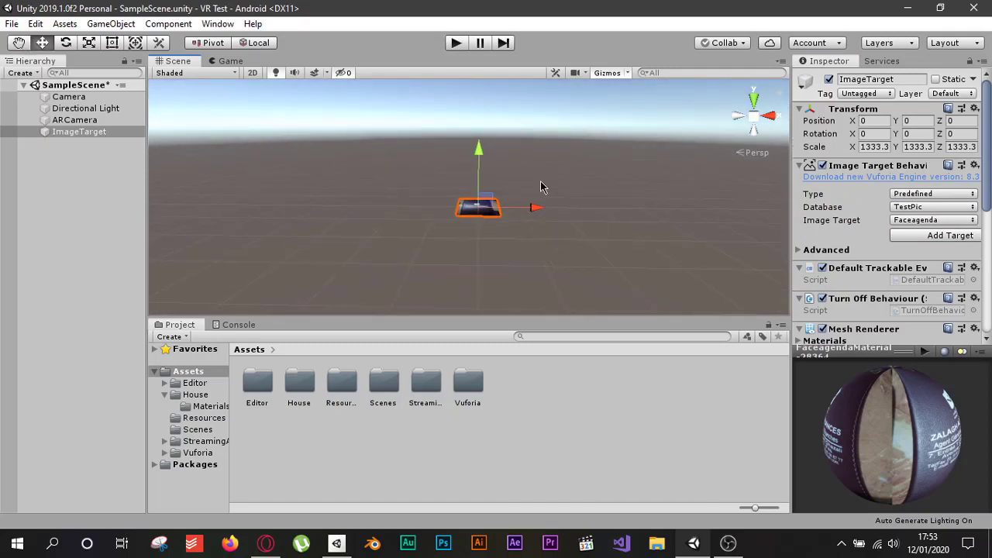
alt+drag(543, 186, 527, 219)
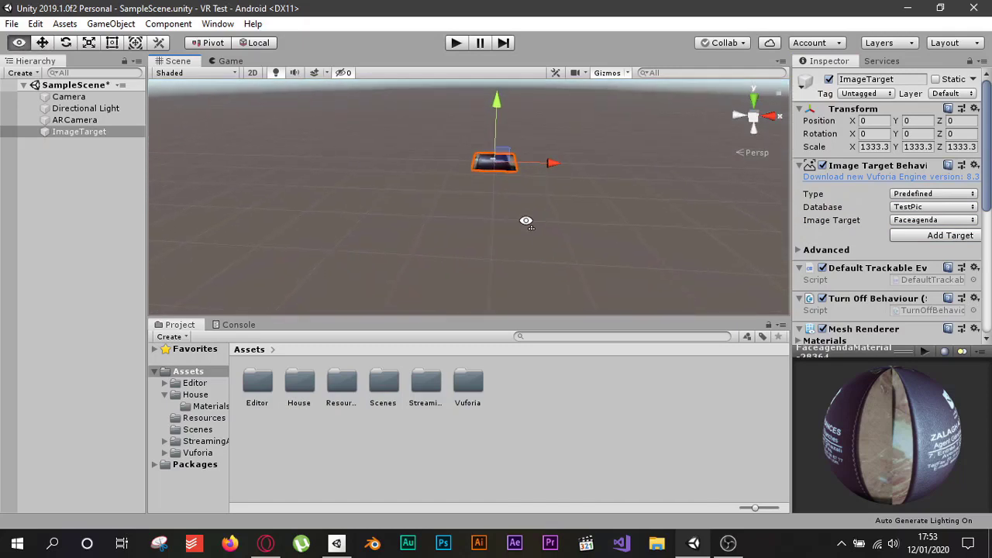
alt+right_drag(555, 153, 531, 181)
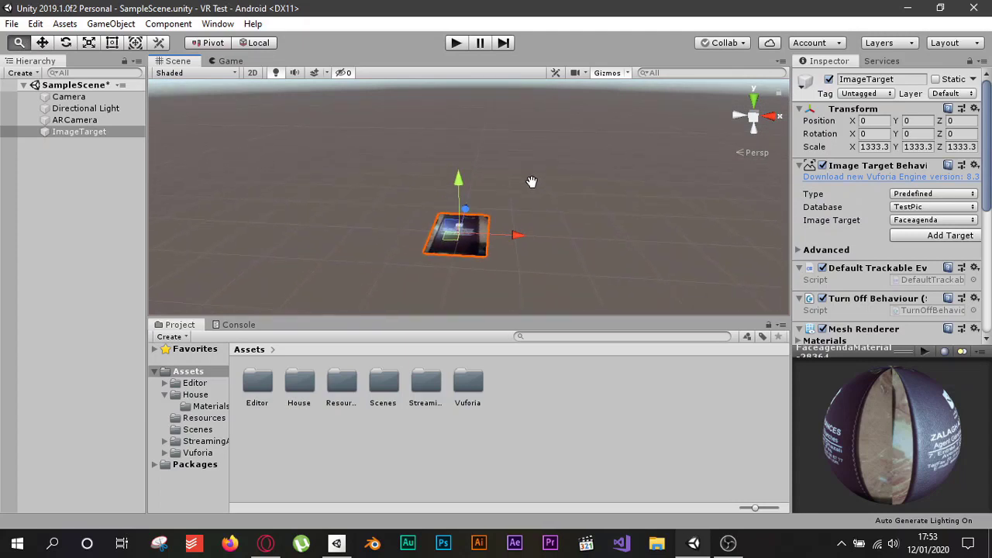
click(532, 219)
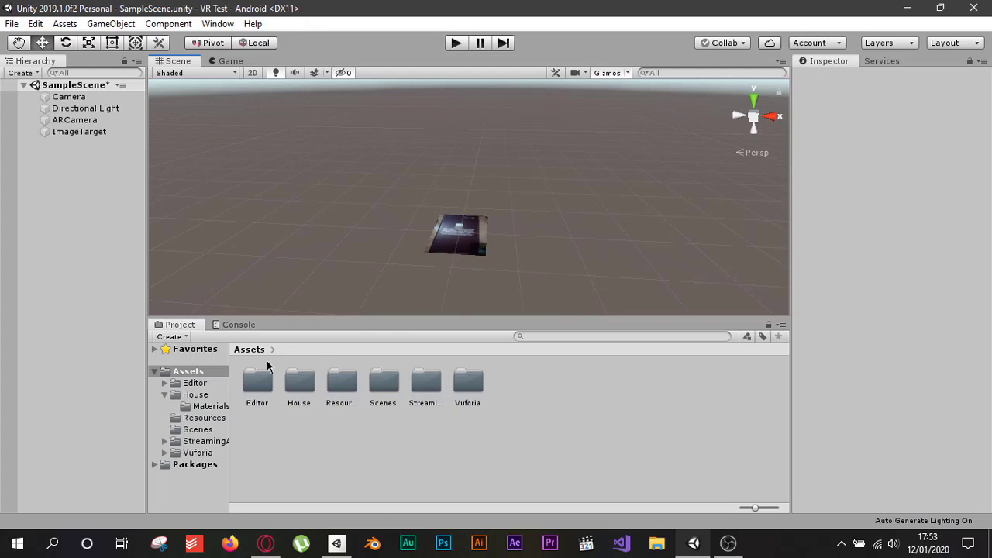
double_click(296, 394)
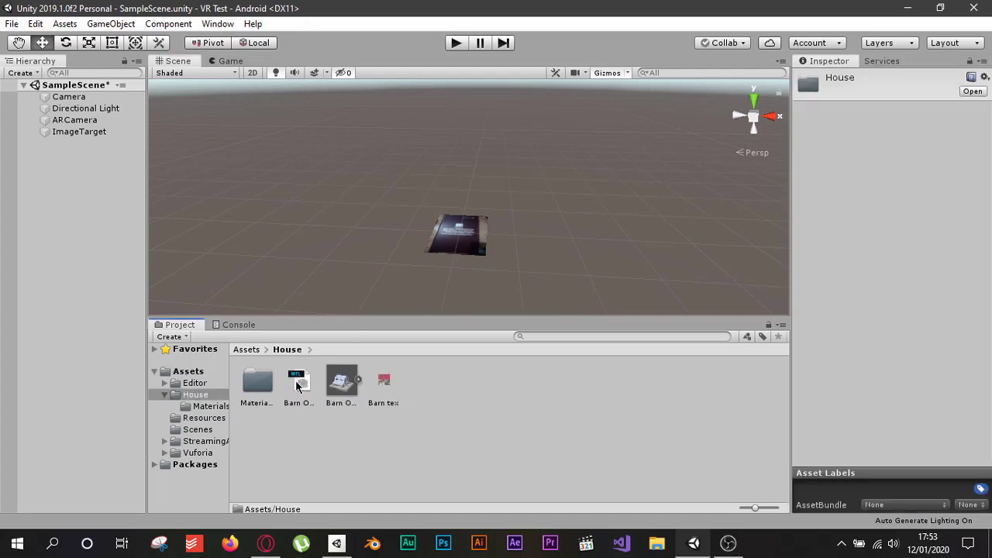
click(345, 439)
click(341, 395)
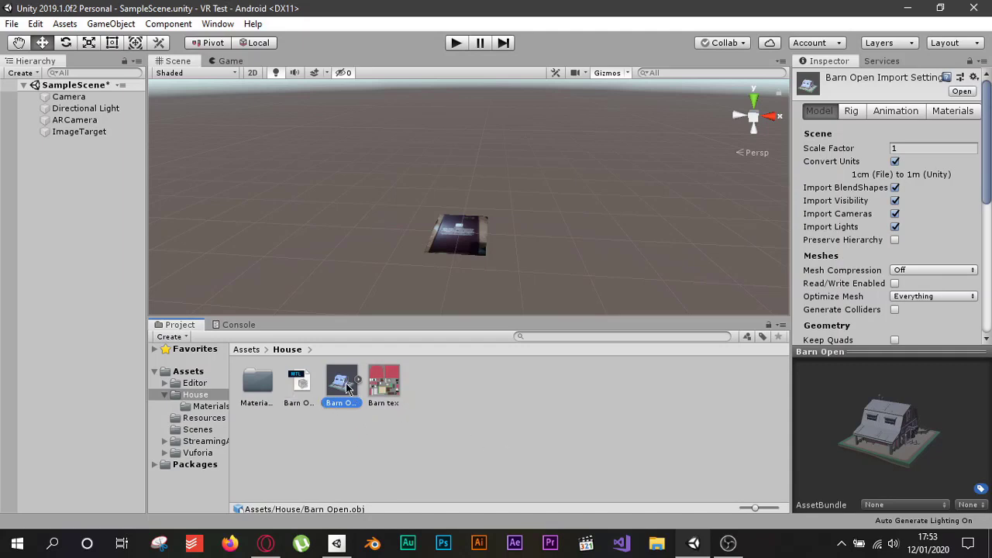
drag(346, 385, 71, 130)
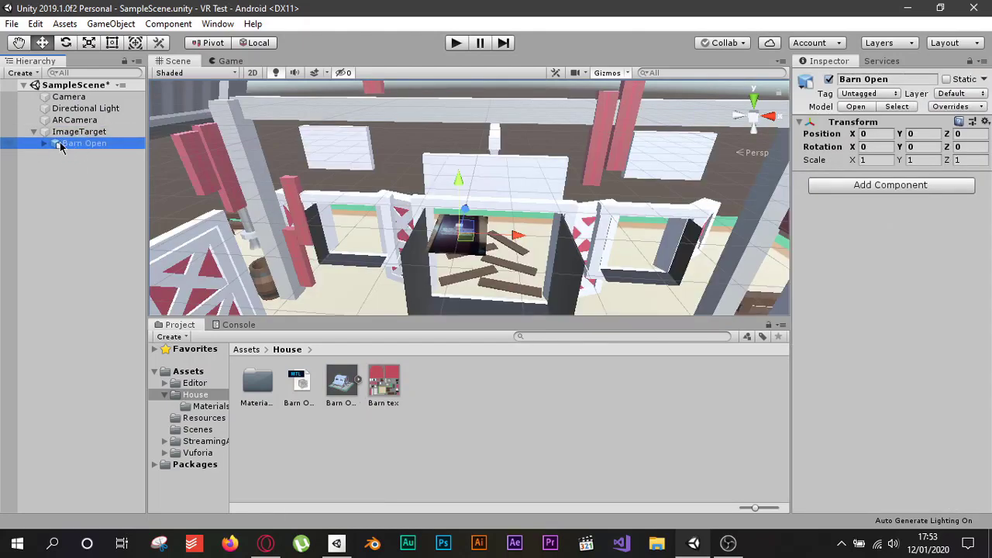
Step: Delete the regular Camera from the scene and check the ARCamera's settings
click(62, 99)
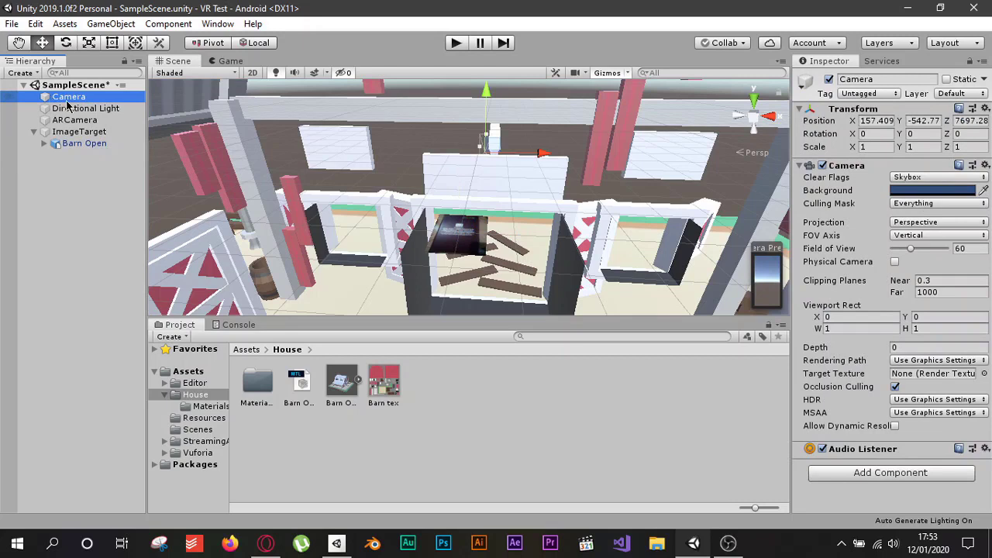
key(Delete)
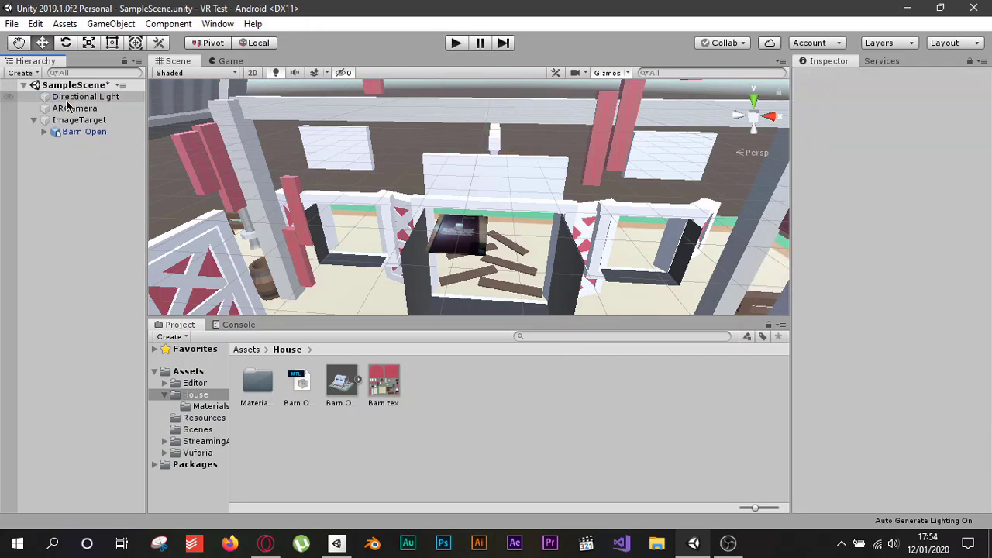
click(72, 109)
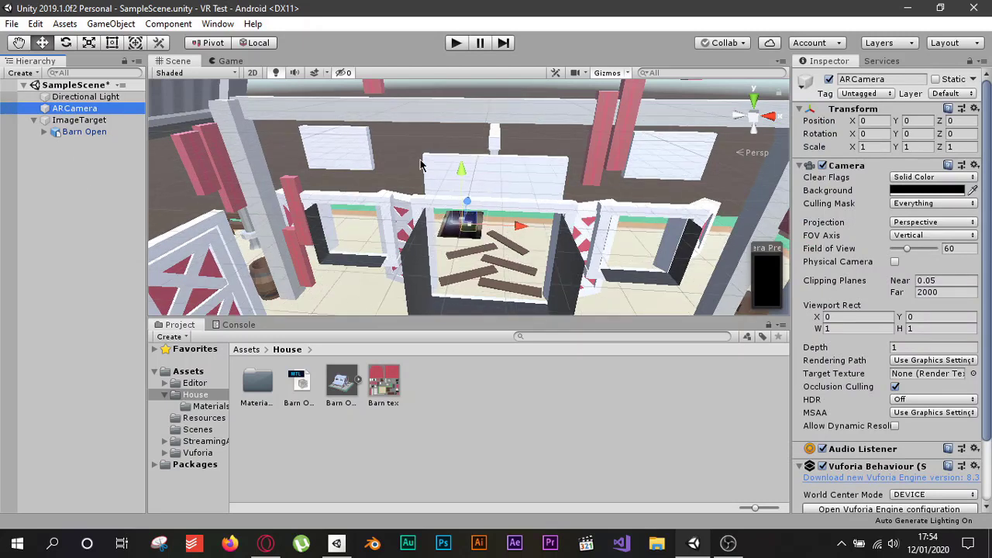
click(72, 148)
Step: Frame the Barn Open model in the scene and set the ImageTarget's scale to 600 on all axes
click(78, 133)
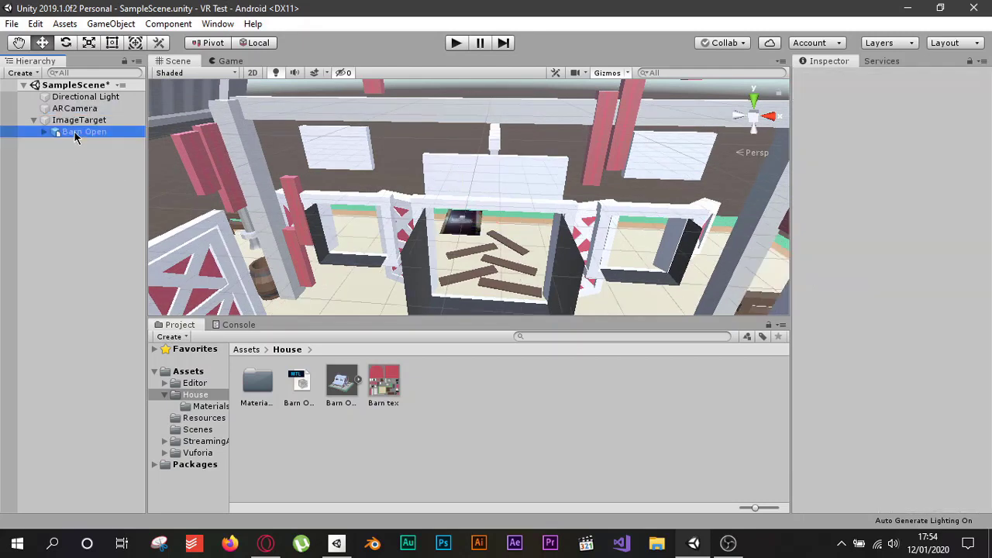
double_click(79, 133)
click(75, 122)
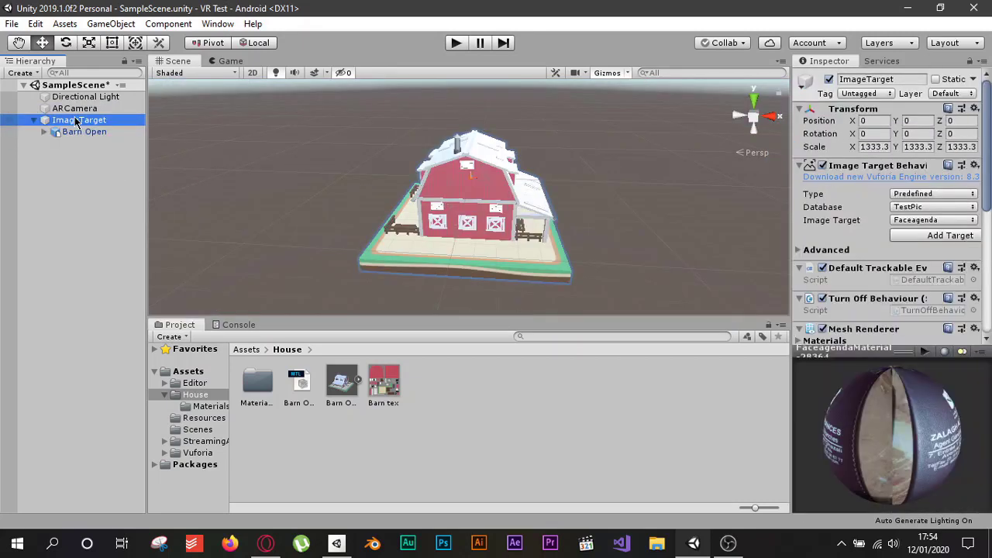
click(874, 146)
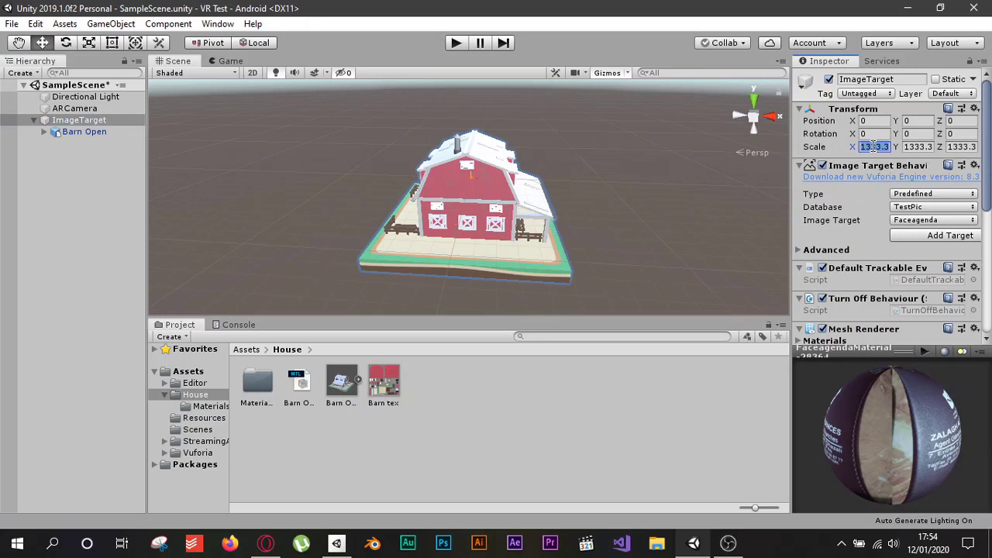
text(600)
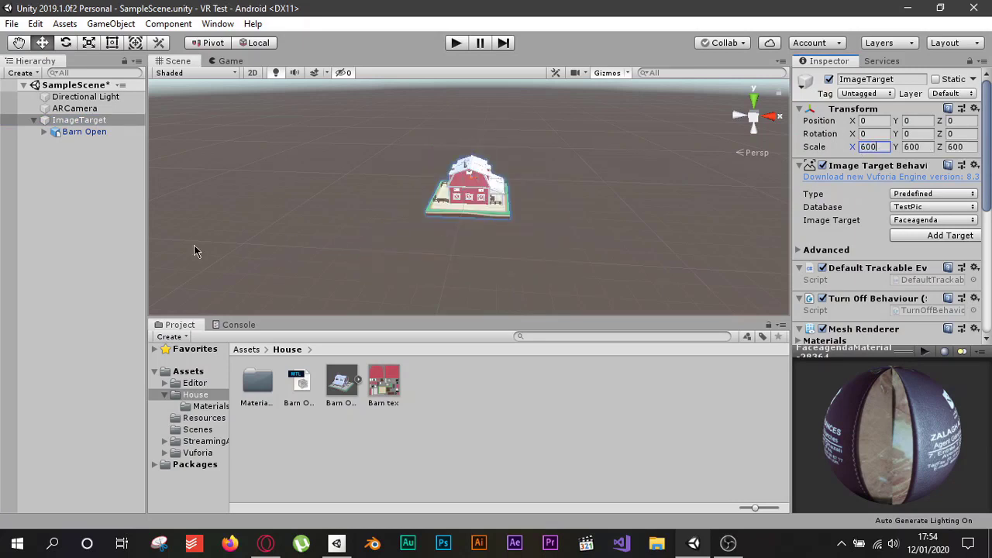
Step: Set the Barn Open model's X, Y and Z scale to 0.001
click(72, 208)
click(77, 133)
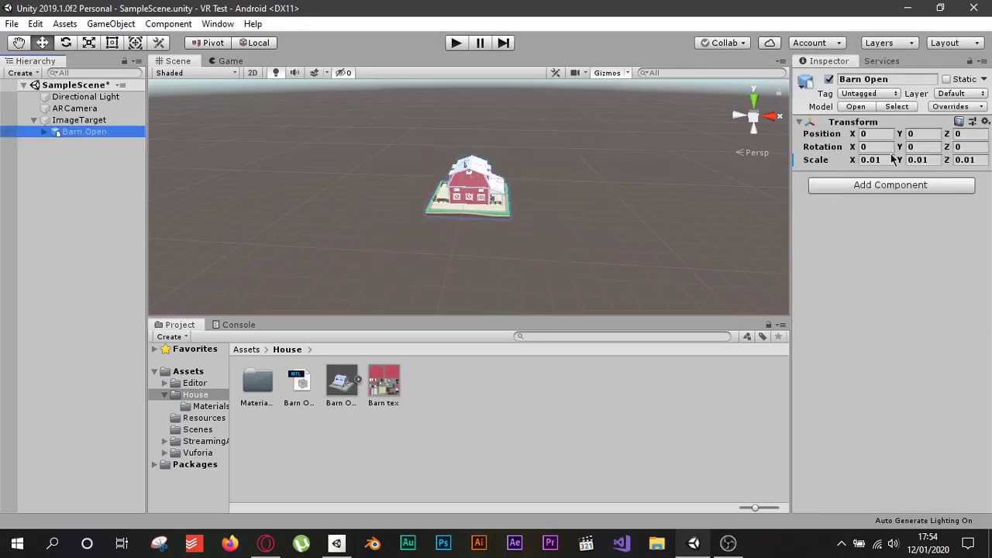
click(891, 159)
text(0.0)
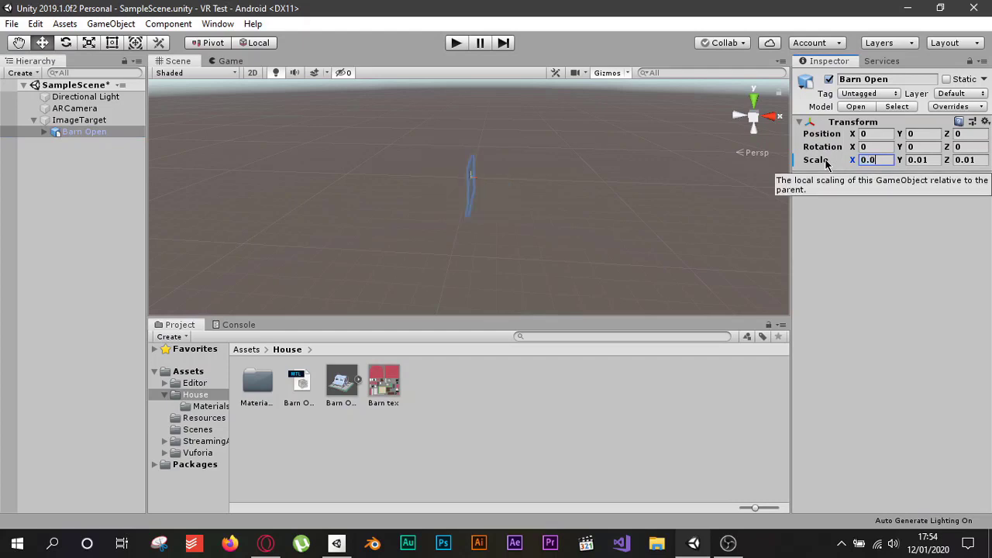
text(01)
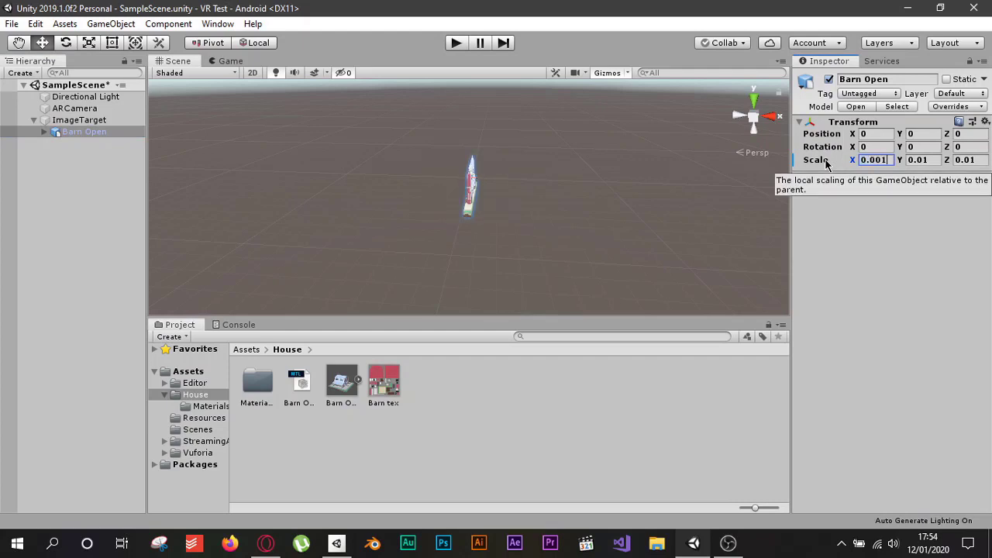
key(Tab)
text(0.001)
key(Tab)
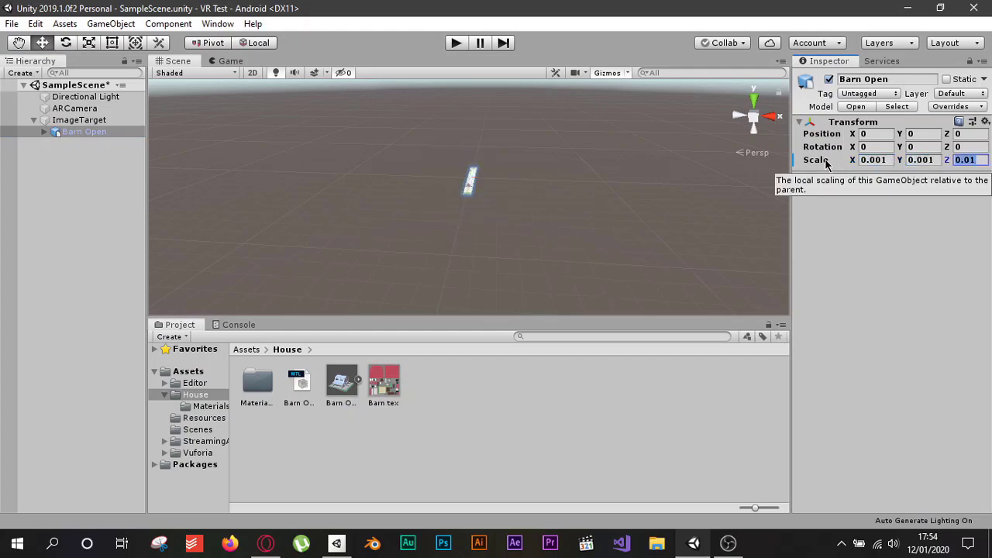
text(0.)
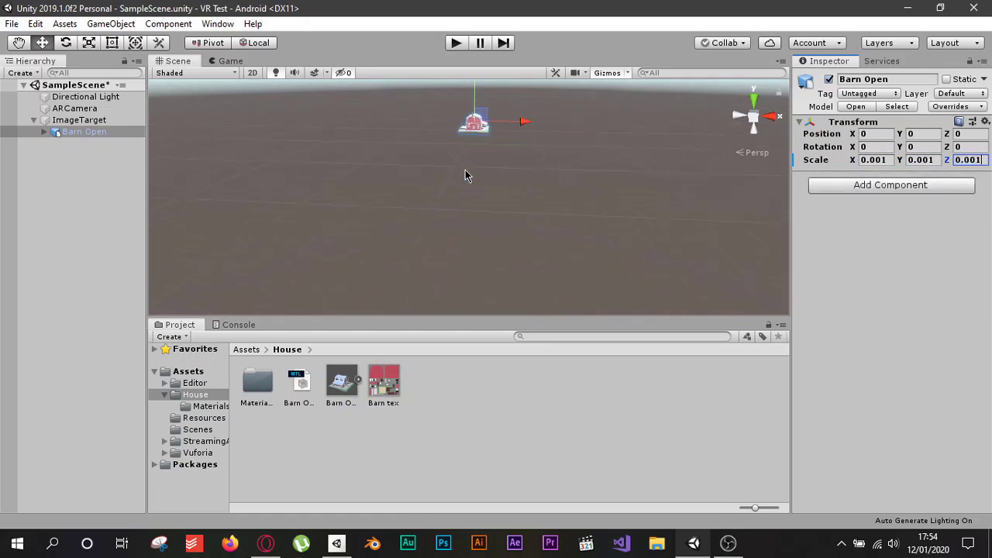
Step: Examine the scaled barn model and its parent ImageTarget in the scene from several angles and distances
mouse_move(465, 175)
alt+mouse_down()
mouse_move(478, 207)
mouse_move(455, 198)
mouse_move(455, 180)
mouse_move(449, 192)
mouse_move(470, 183)
alt+mouse_up()
scroll(452, 189, up, 8)
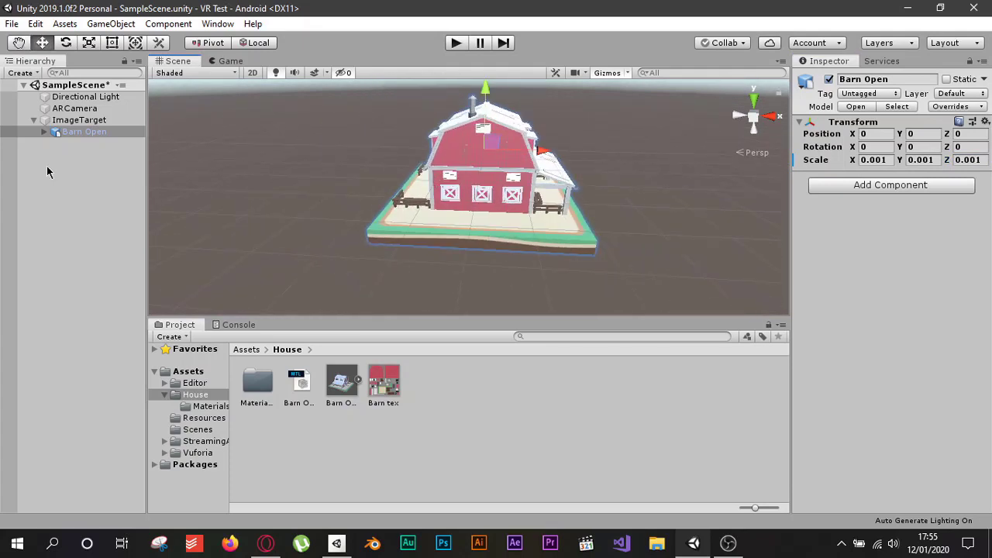
click(78, 122)
scroll(524, 186, up, 3)
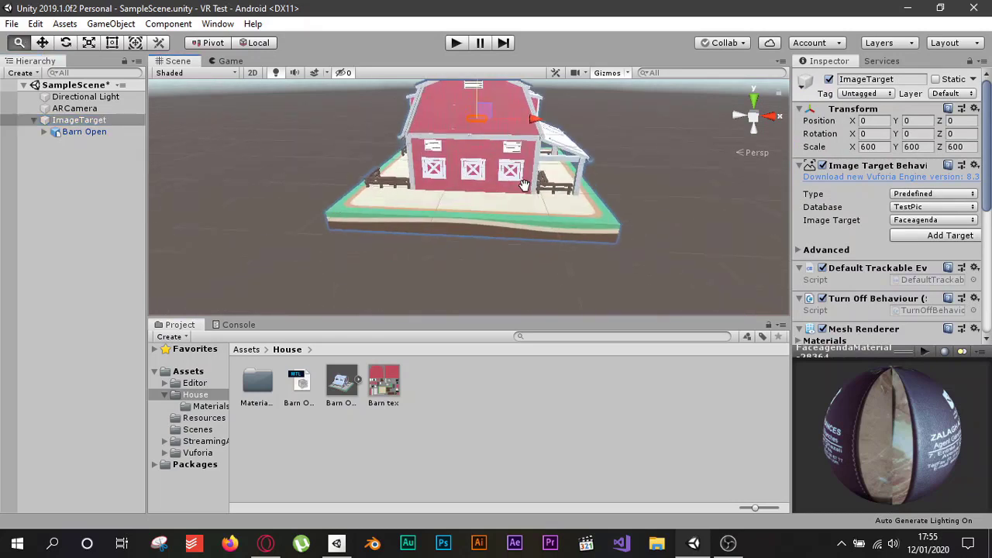
alt+drag(524, 186, 552, 221)
scroll(520, 190, down, 2)
scroll(485, 180, down, 2)
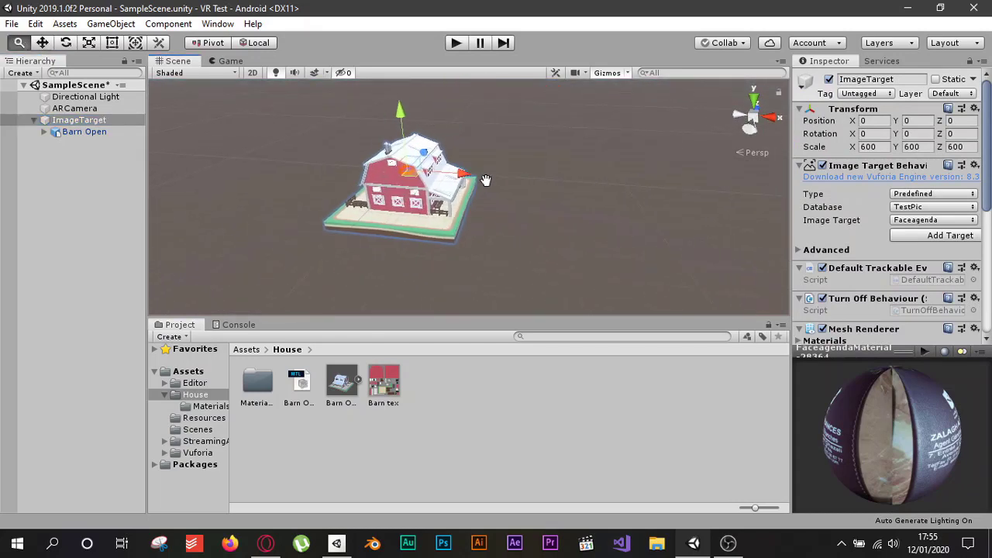
scroll(485, 180, down, 2)
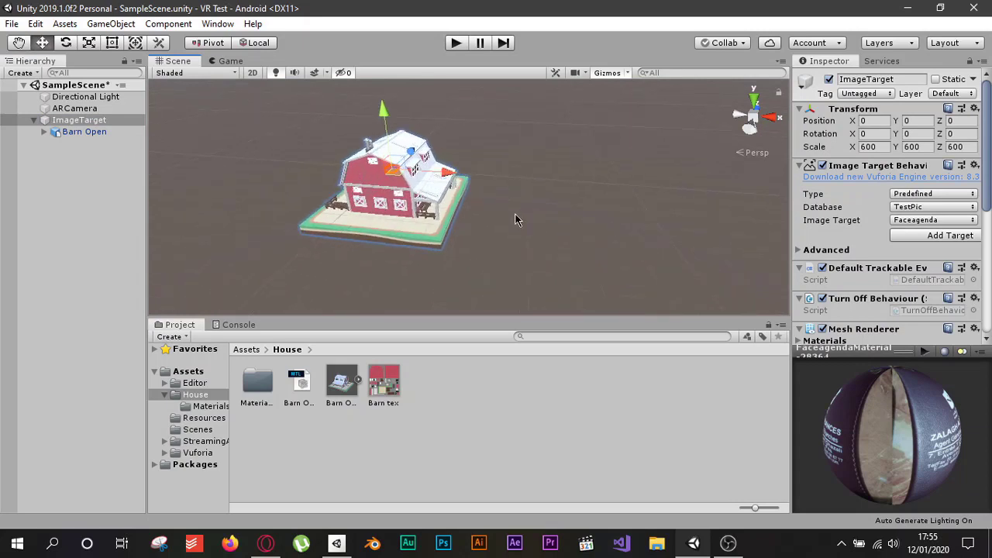
scroll(502, 221, up, 2)
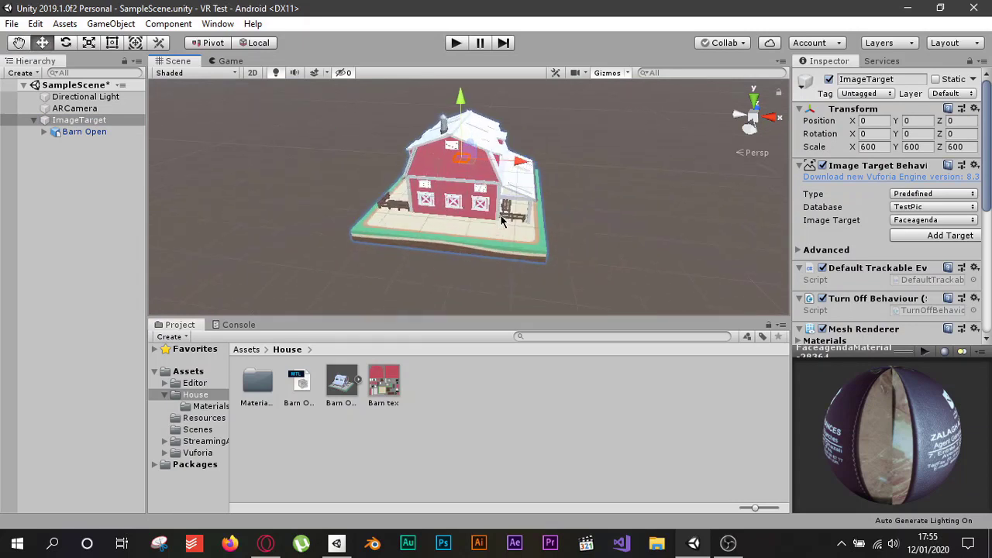
Step: Deactivate the Barn Open model, examine the image target beneath it from several distances, and reactivate the model
click(116, 133)
click(829, 79)
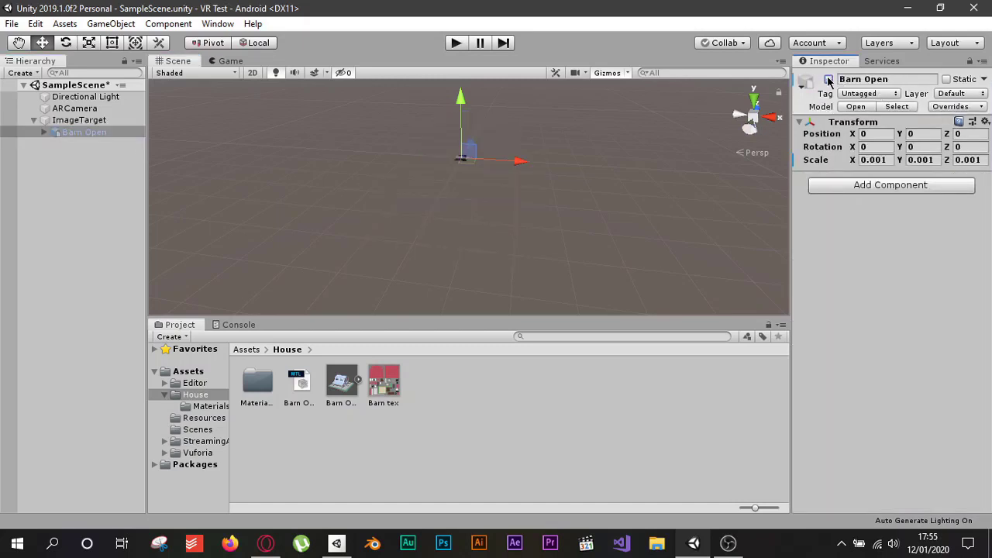
scroll(439, 165, up, 3)
key(f)
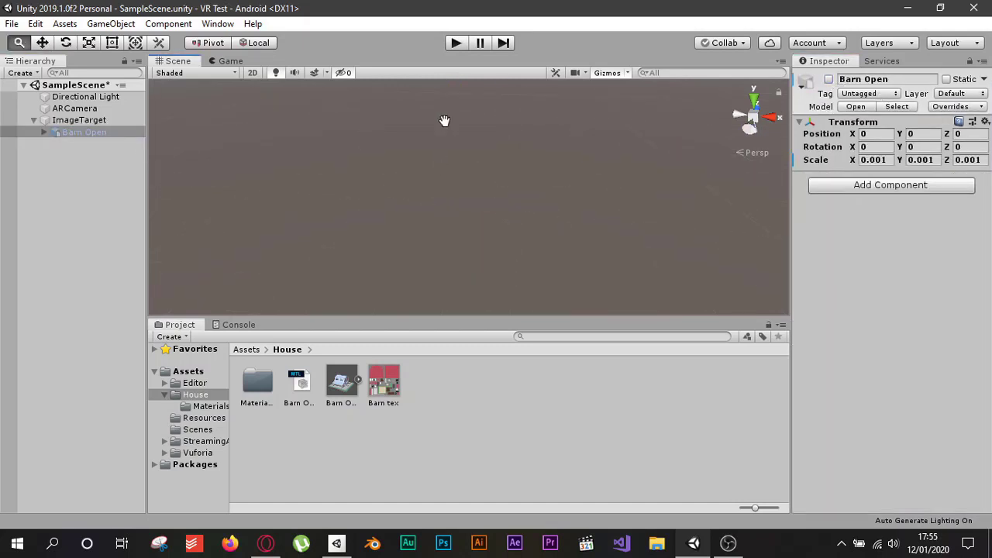
scroll(505, 209, up, 2)
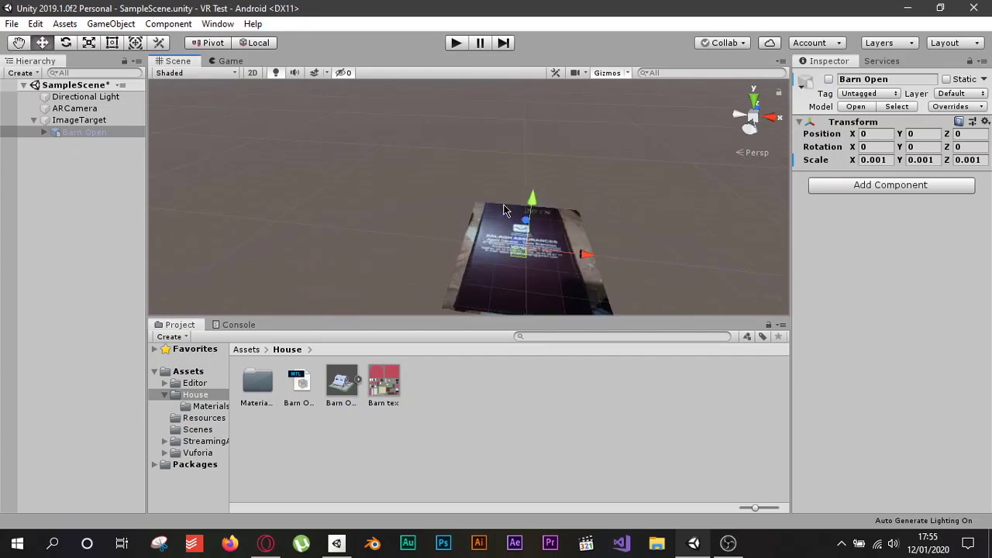
scroll(564, 238, down, 2)
scroll(564, 233, up, 2)
middle_drag(564, 228, 540, 214)
scroll(550, 216, up, 2)
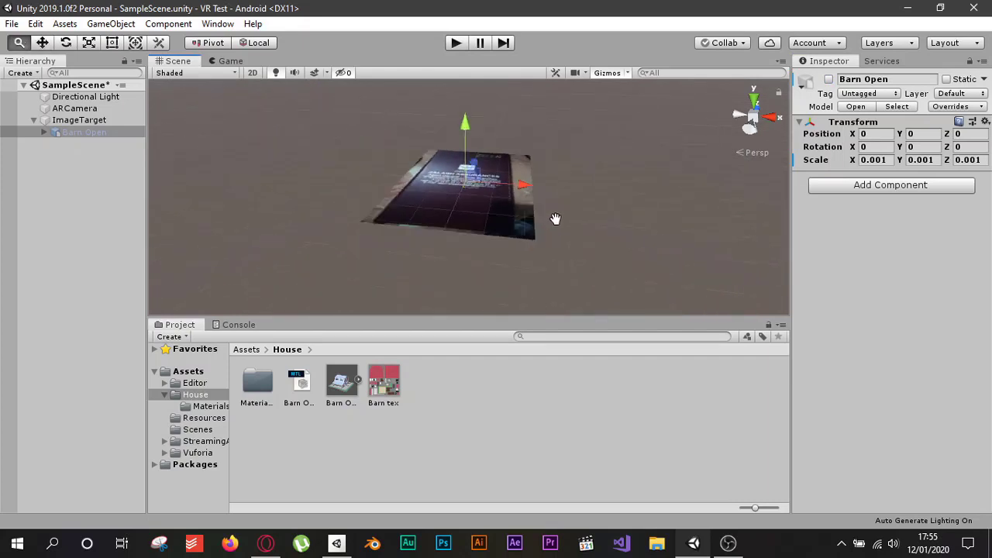
scroll(554, 213, down, 3)
scroll(544, 186, up, 1)
key(f)
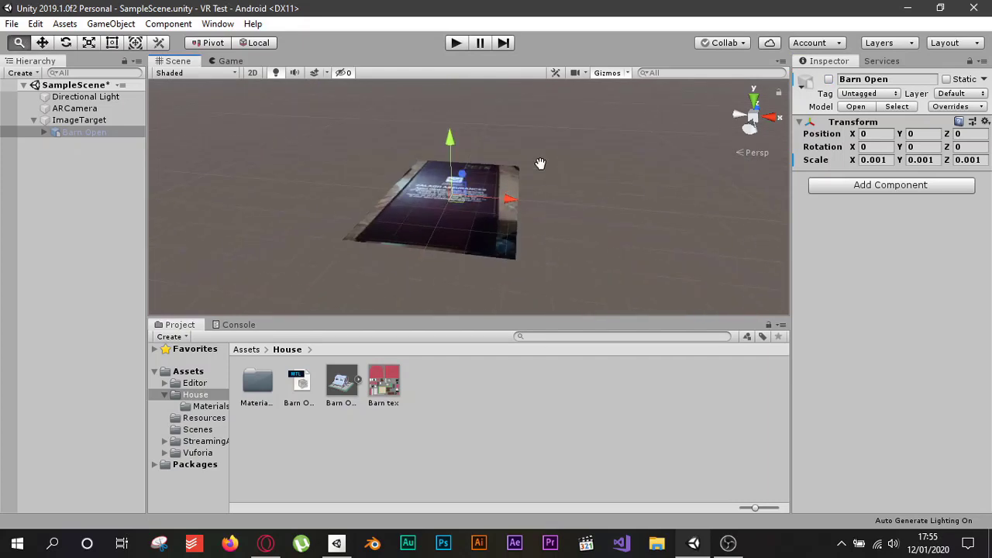
click(829, 79)
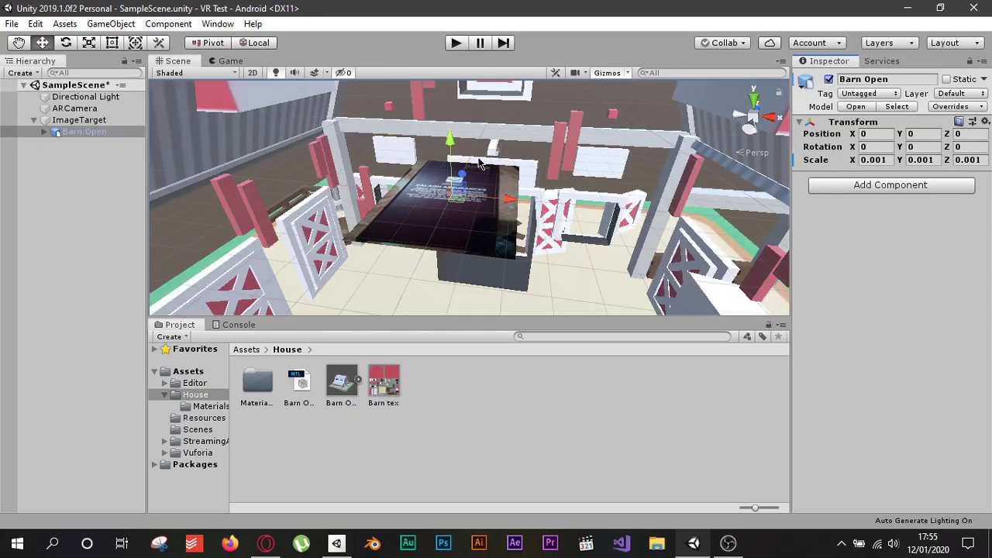
Step: Set the Barn Open model's X, Y and Z scale to 0.0001
click(891, 159)
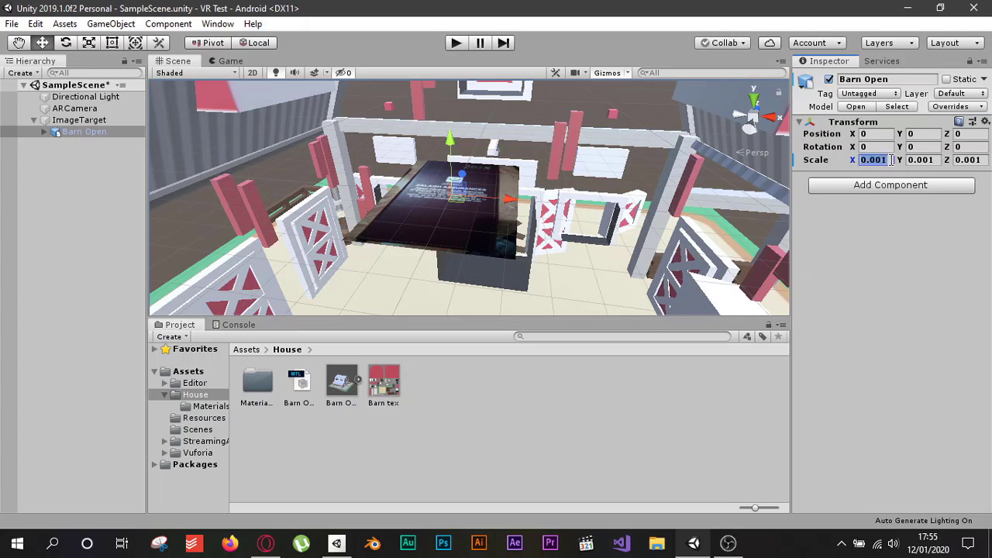
text(0.00)
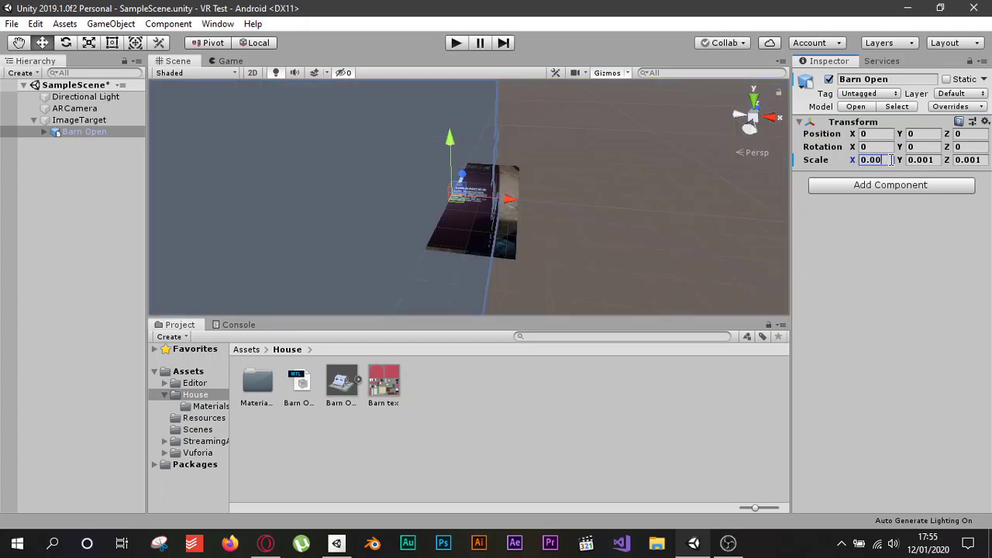
text(01)
key(Tab)
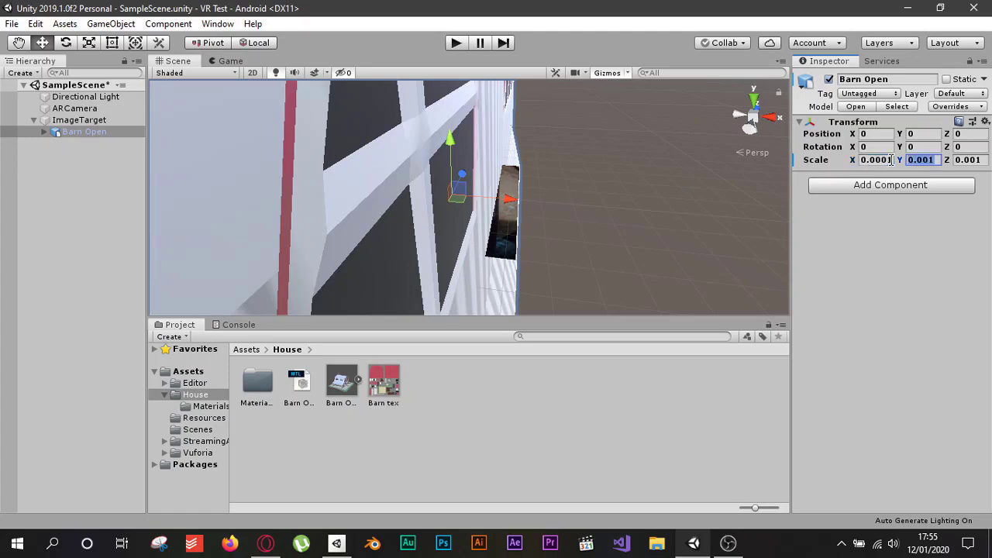
text(0.0001)
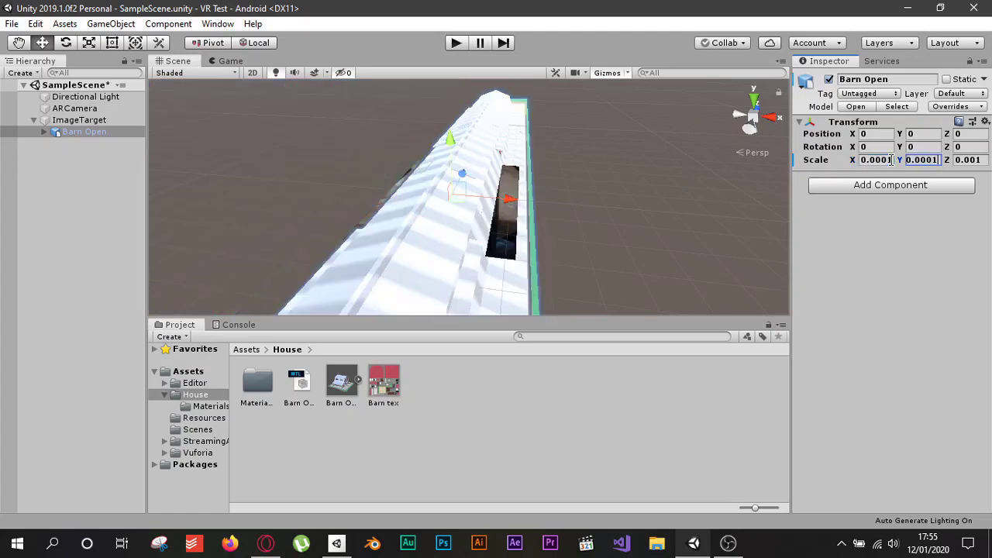
key(Tab)
text(0.0001)
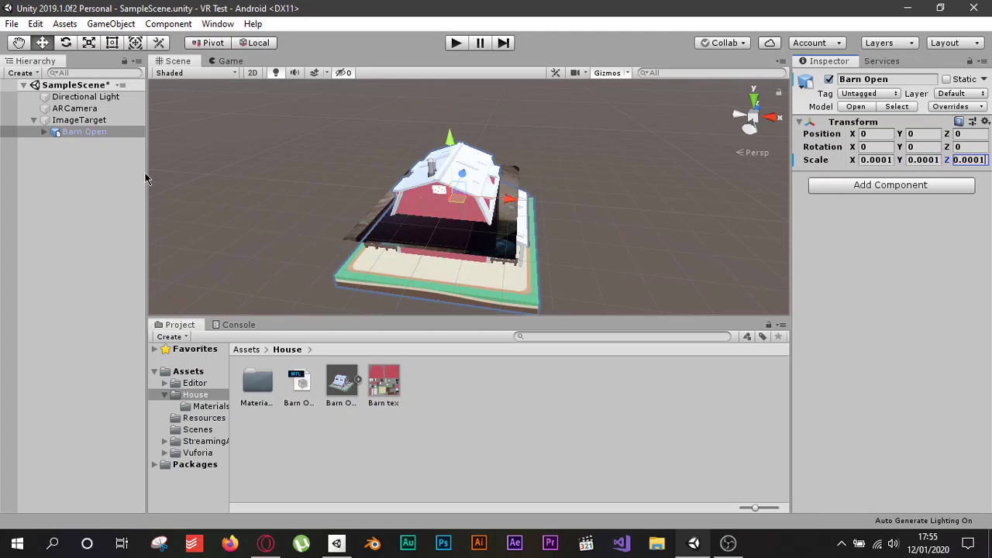
Step: Raise the Barn Open model above the image target to a Y position of about 0.319 and check its placement
click(91, 165)
click(70, 131)
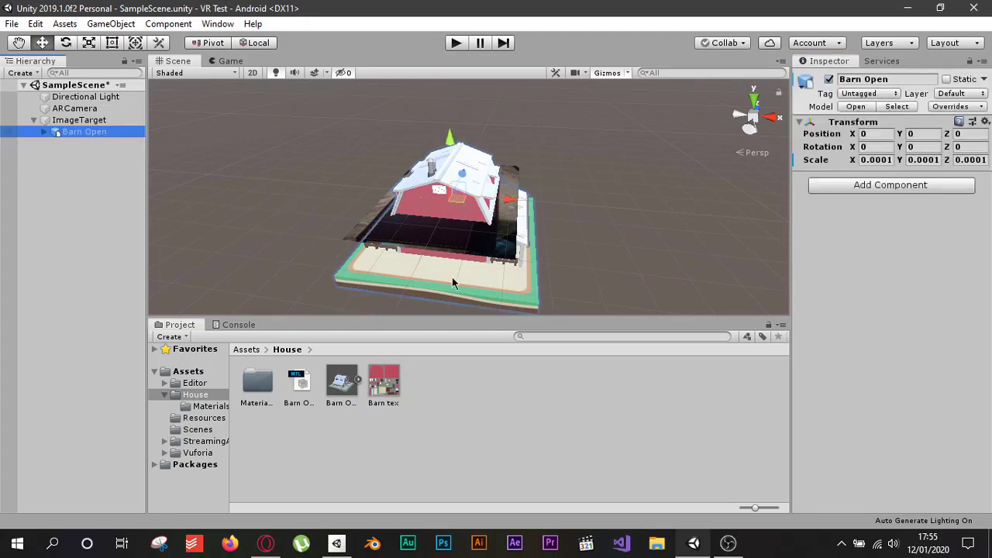
drag(454, 147, 460, 96)
mouse_move(578, 201)
middle_down()
mouse_move(576, 186)
mouse_move(581, 199)
middle_up()
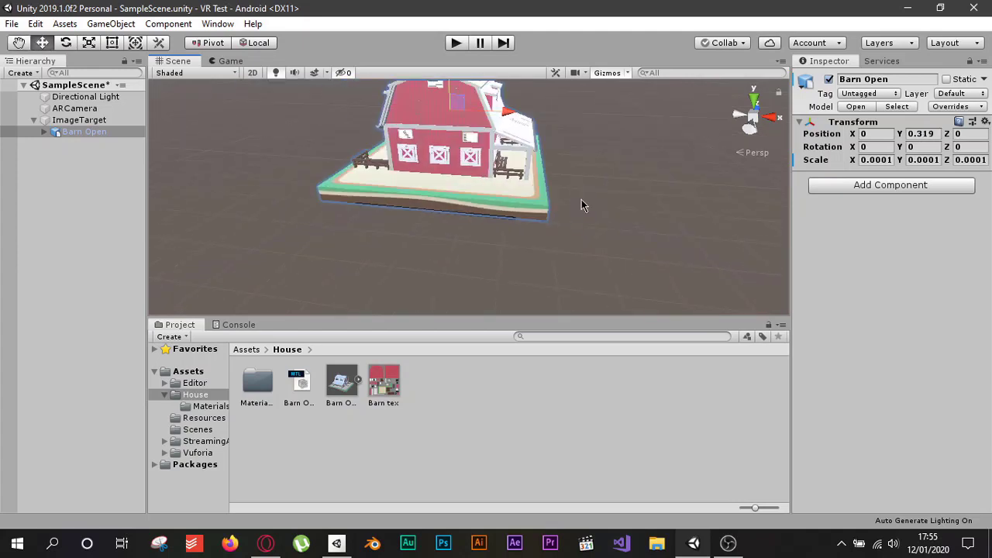
scroll(582, 205, down, 5)
right_drag(582, 195, 562, 220)
middle_drag(562, 219, 573, 194)
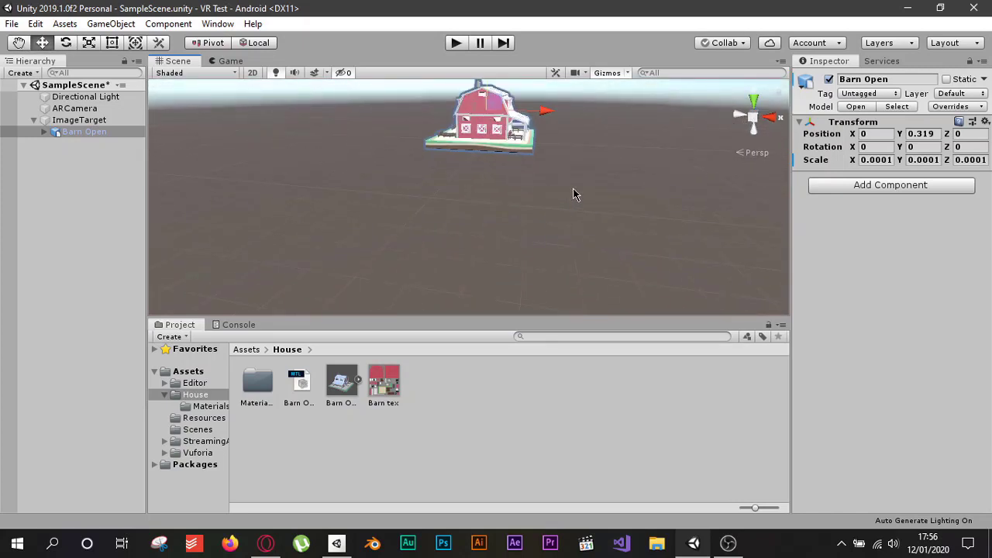
right_drag(573, 193, 494, 232)
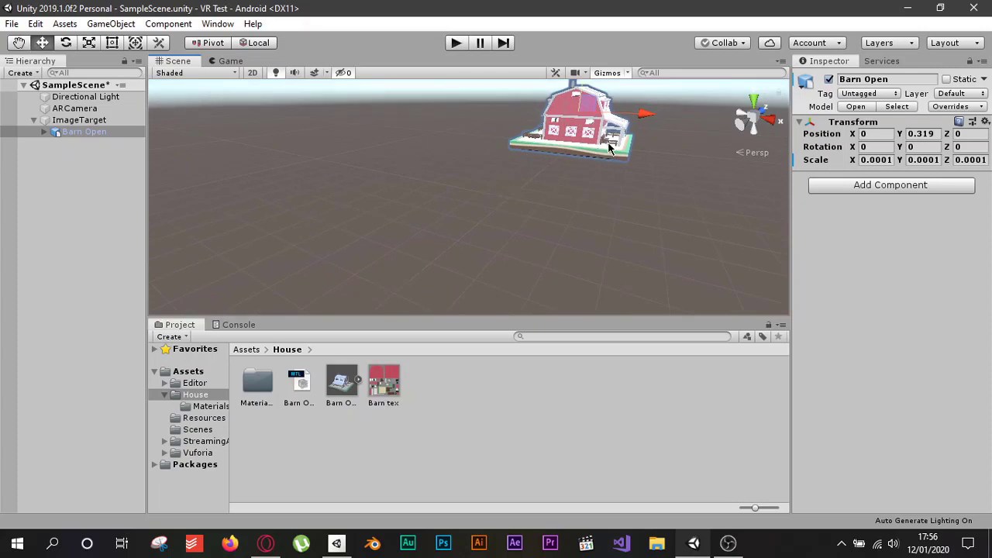
key(f)
click(69, 194)
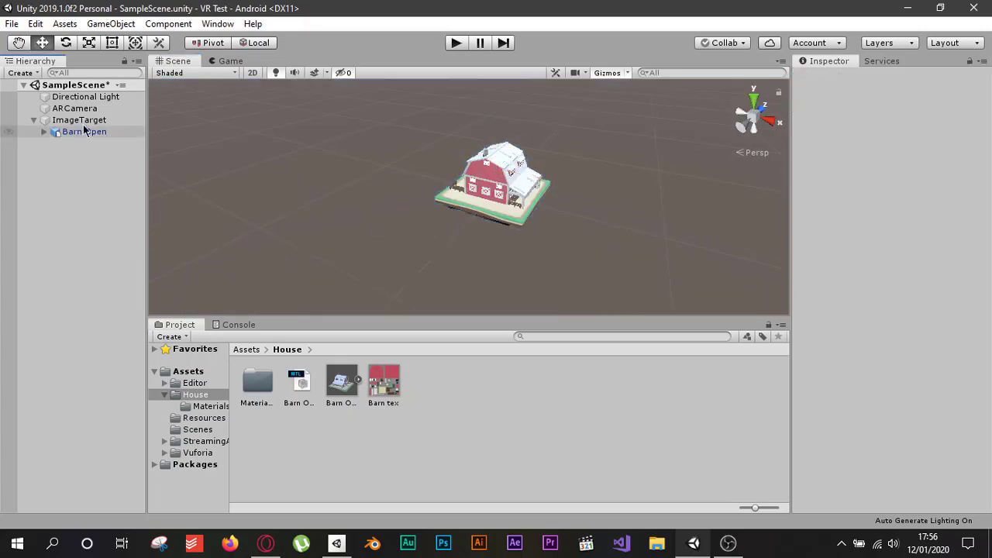
click(81, 120)
click(84, 132)
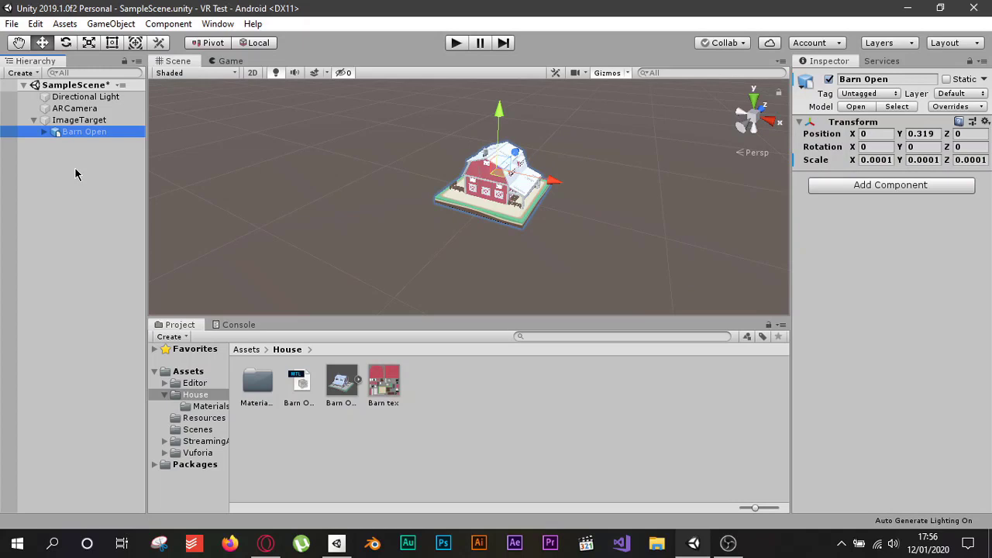
Step: Move the ARCamera back in front of the barn to about X 11, Z -887, so its preview frames the model
click(77, 97)
click(75, 108)
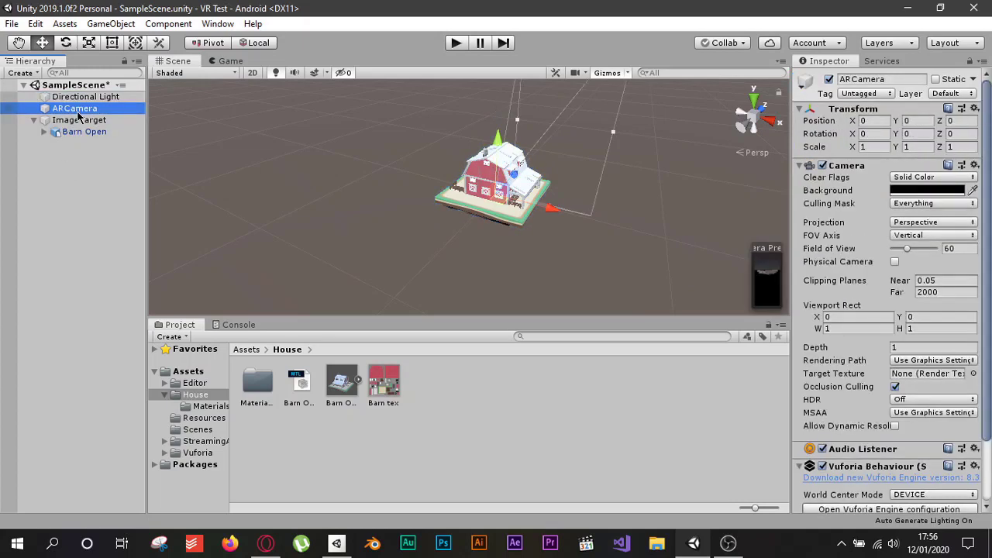
scroll(575, 164, down, 5)
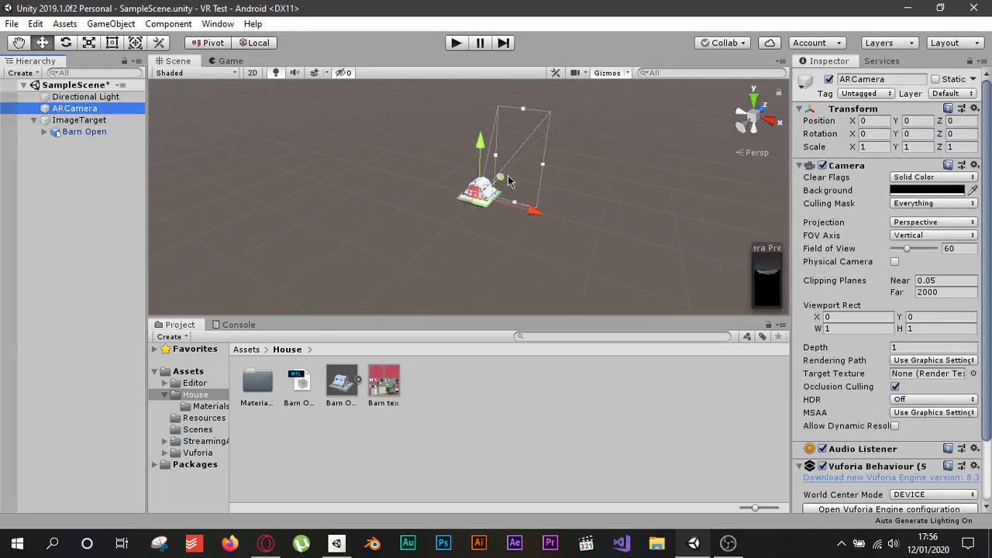
scroll(478, 196, up, 3)
drag(511, 180, 440, 300)
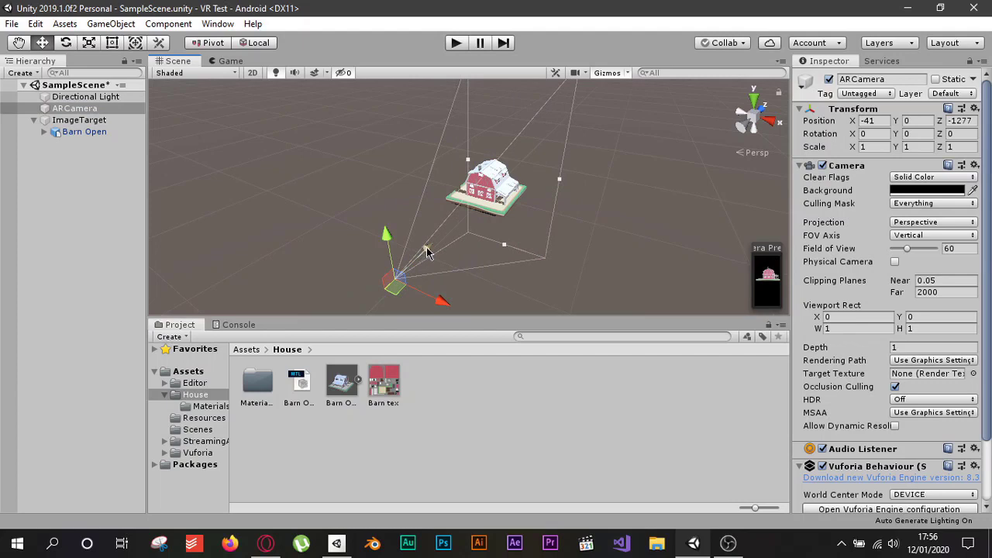
drag(427, 252, 454, 230)
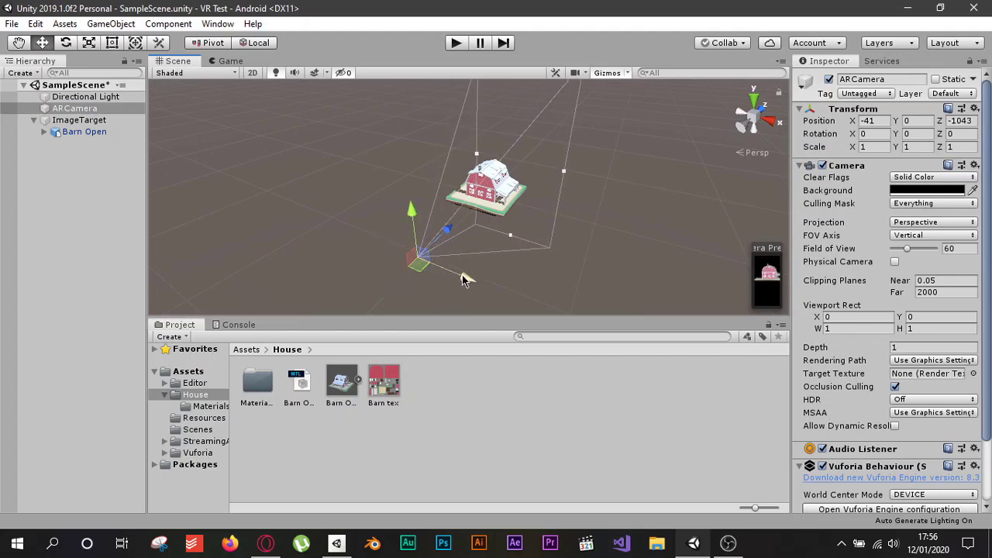
drag(462, 280, 556, 209)
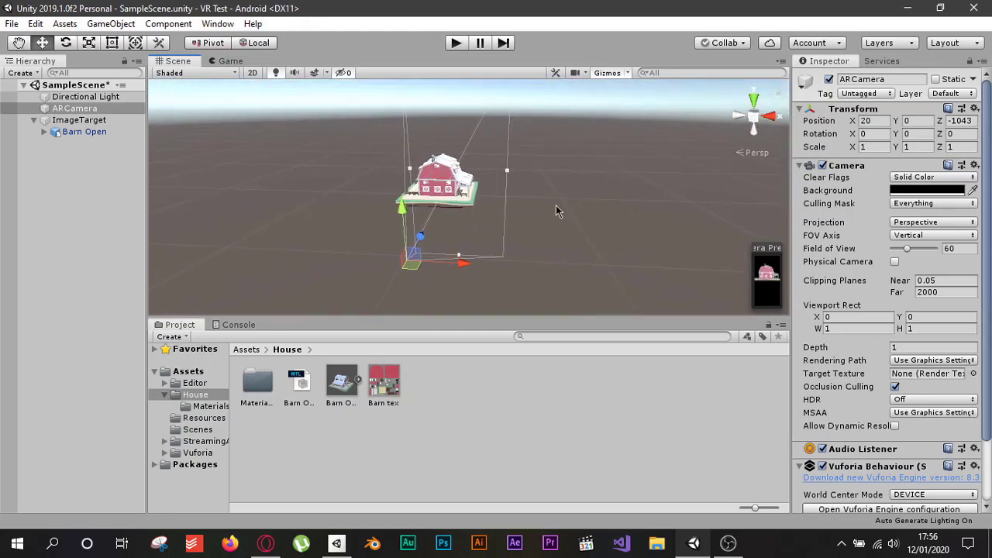
drag(462, 262, 304, 260)
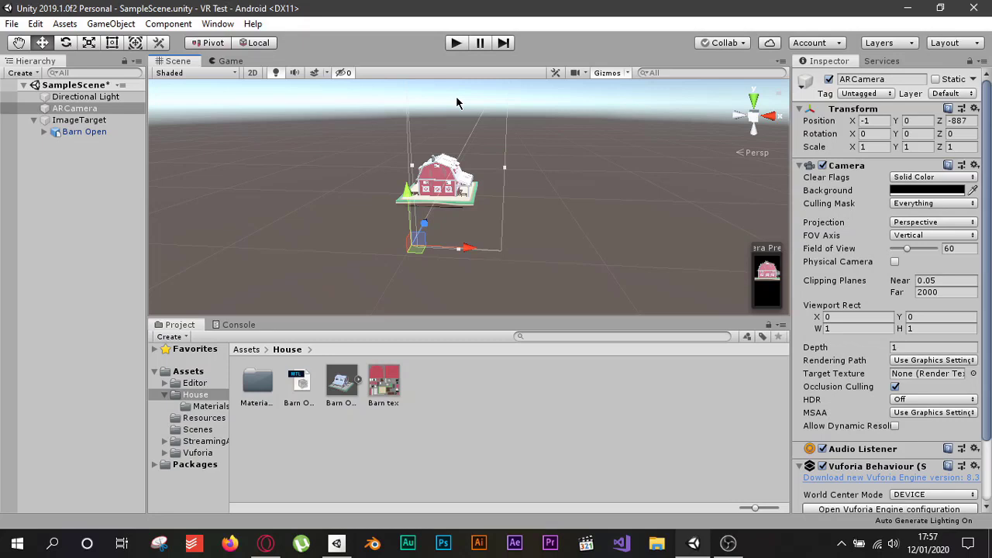
mouse_move(469, 249)
mouse_down()
mouse_move(444, 249)
mouse_move(470, 252)
mouse_up()
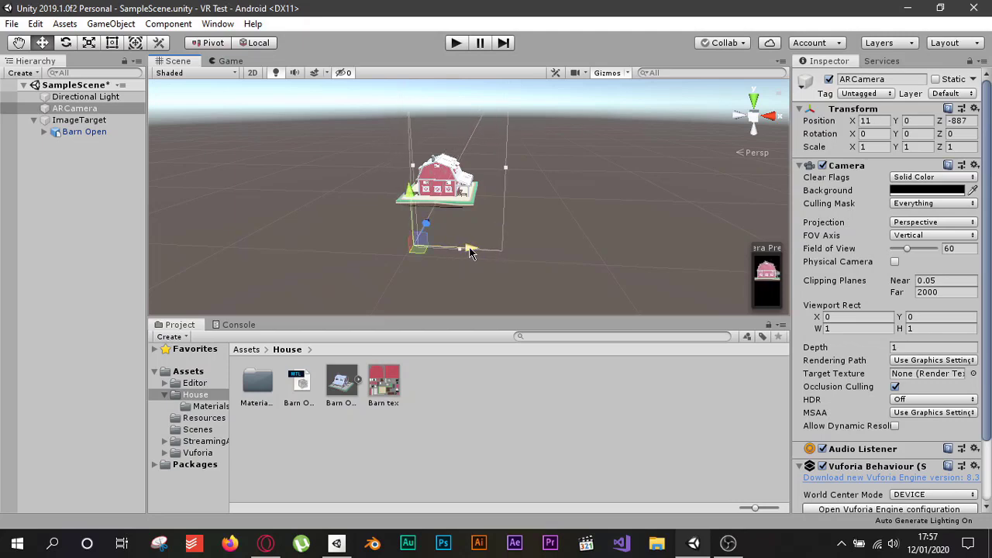
click(76, 233)
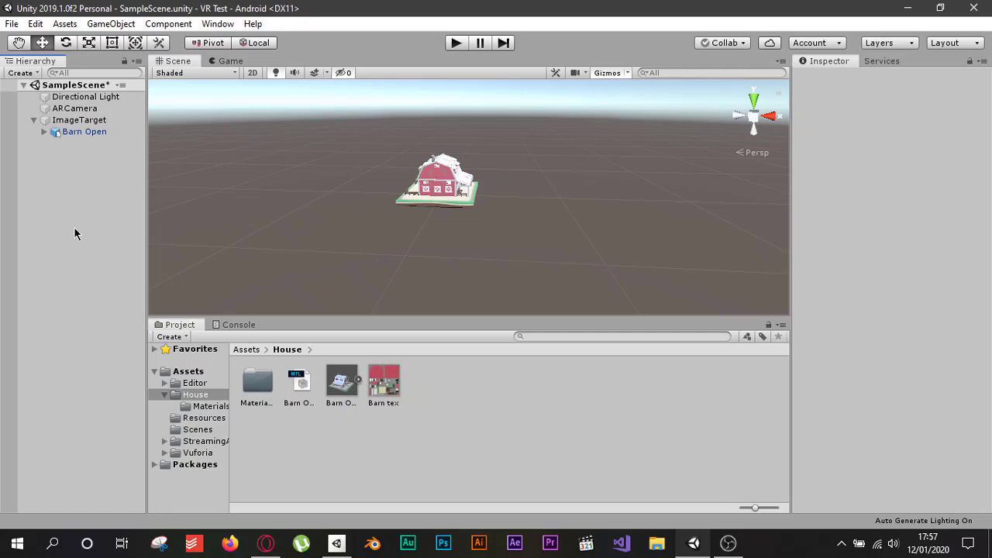
Step: Open the project's build settings
click(36, 24)
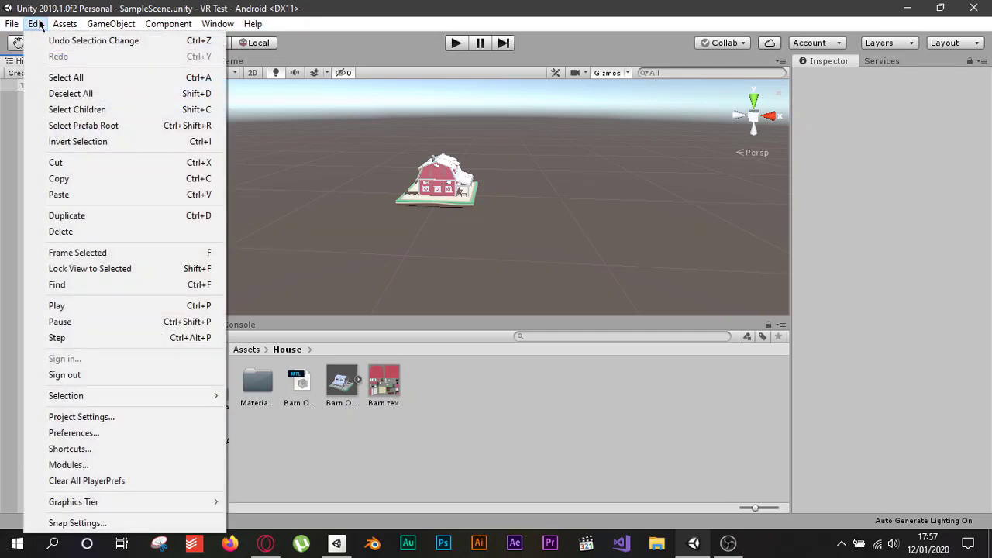
mouse_move(16, 25)
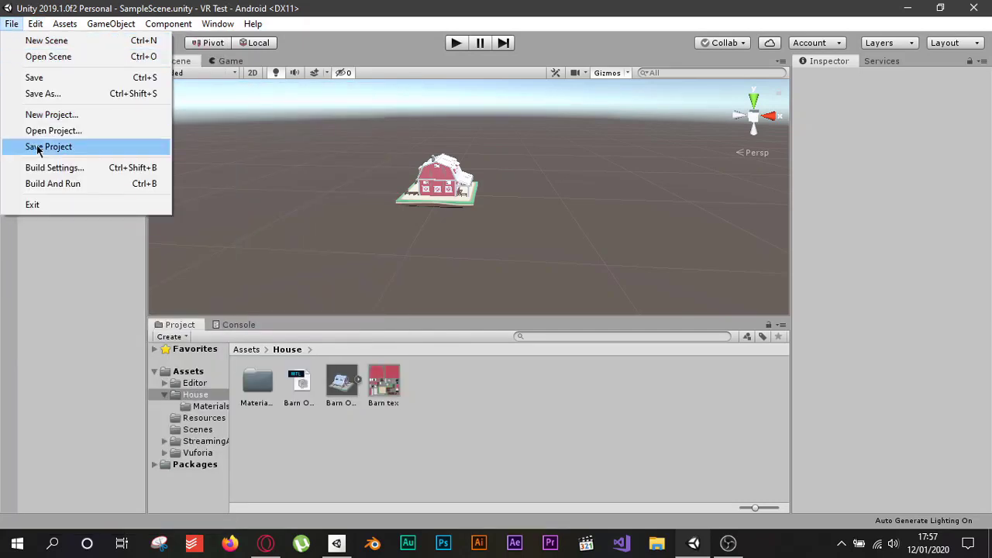
click(48, 167)
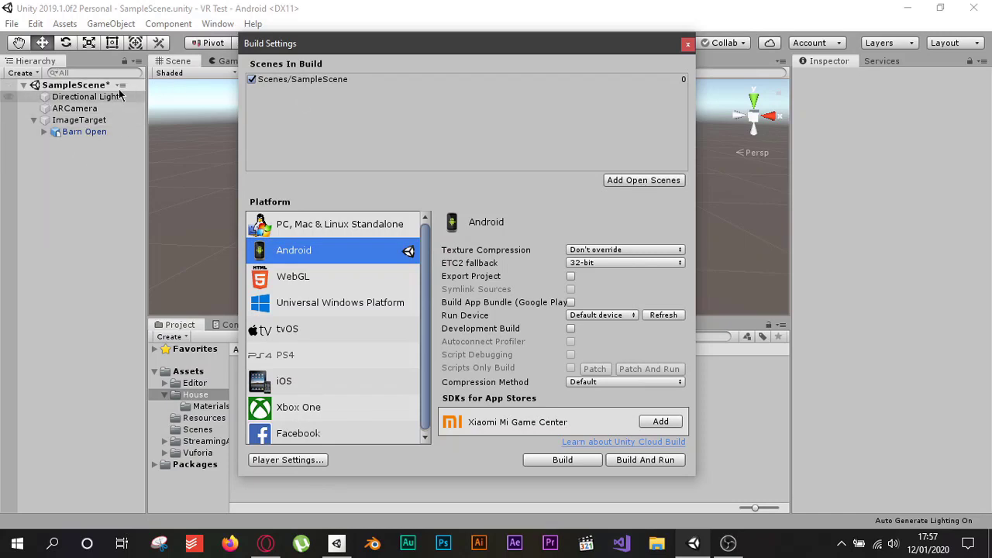
click(558, 460)
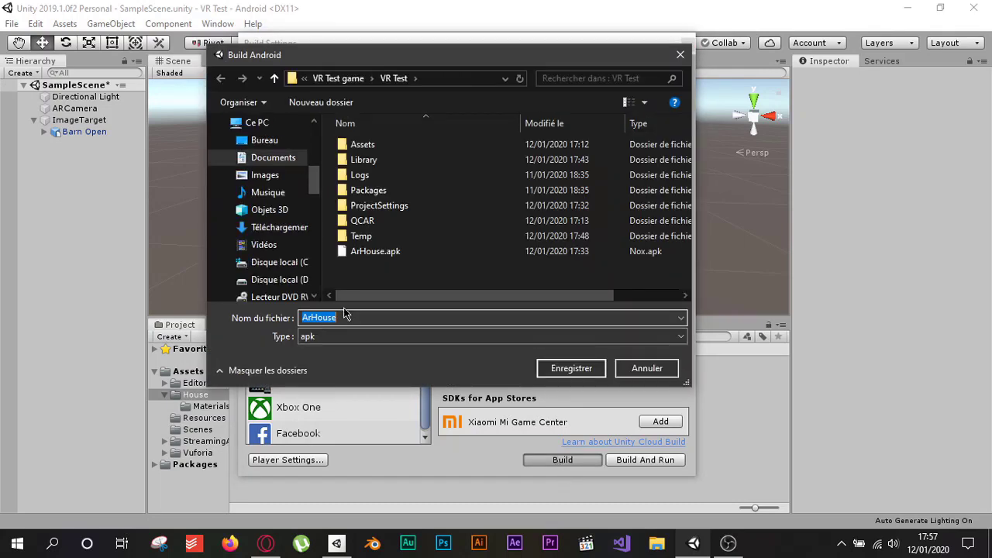
click(345, 318)
click(647, 368)
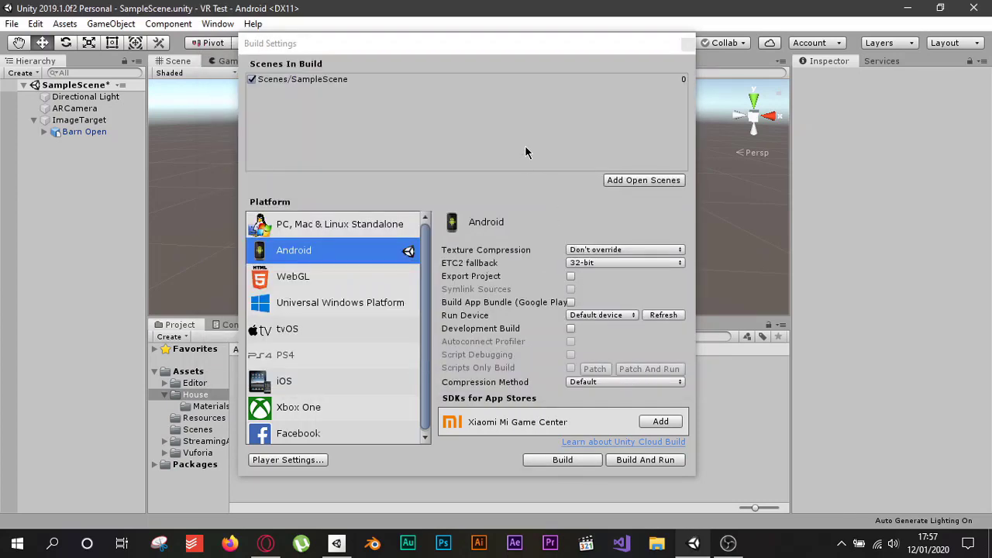